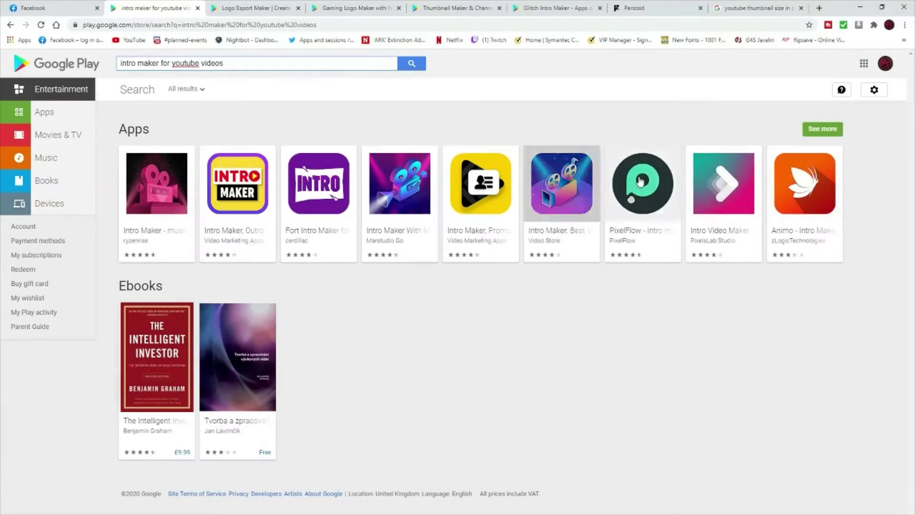
Step: Search Google Play for "intro maker for youtube videos" and browse the full list of matching apps
{"action": "key", "text": "BackSpace"}
{"action": "key", "text": "Return"}
{"action": "left_click", "coordinate": [822, 128]}
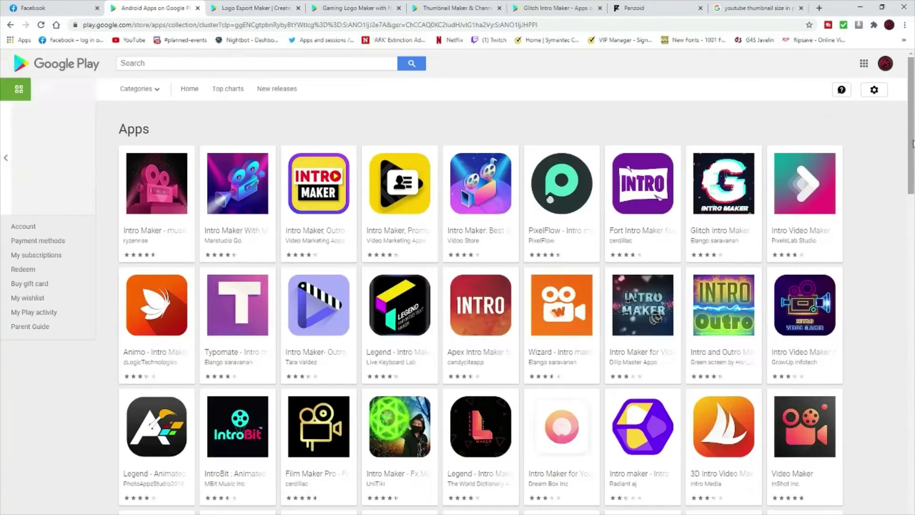
{"action": "scroll", "coordinate": [909, 142], "scroll_direction": "down", "scroll_amount": 5}
{"action": "left_click_drag", "start_coordinate": [909, 142], "coordinate": [914, 217]}
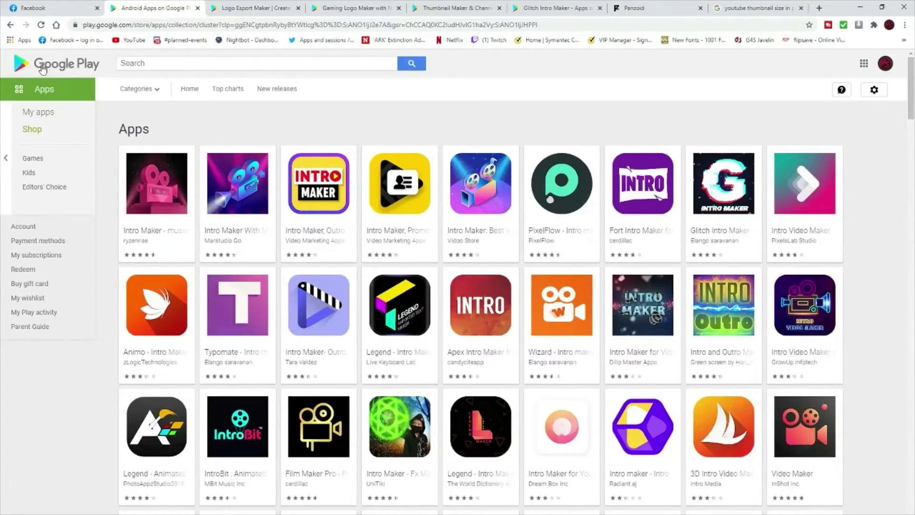
Step: Look through the preview images of Logo Esport Maker and Gaming Logo Maker with Name, closing each app's page when done
{"action": "left_click", "coordinate": [260, 6]}
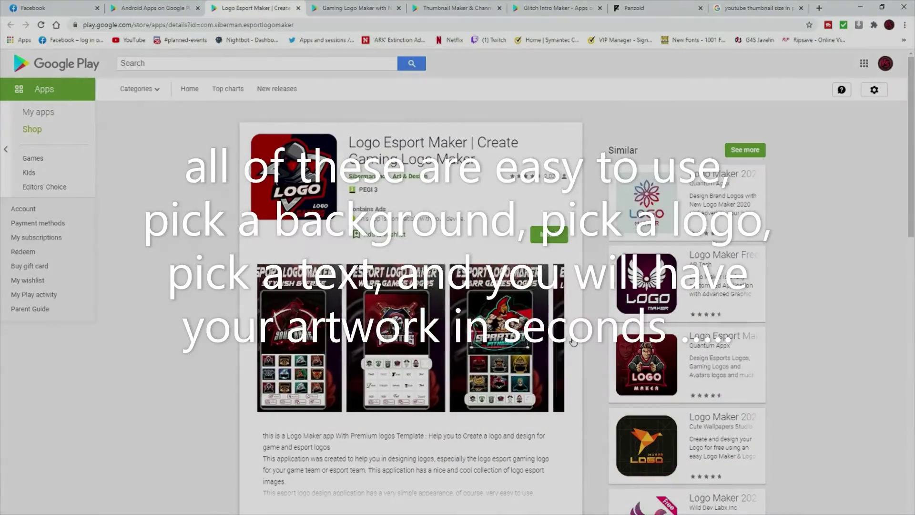
{"action": "left_click", "coordinate": [573, 342]}
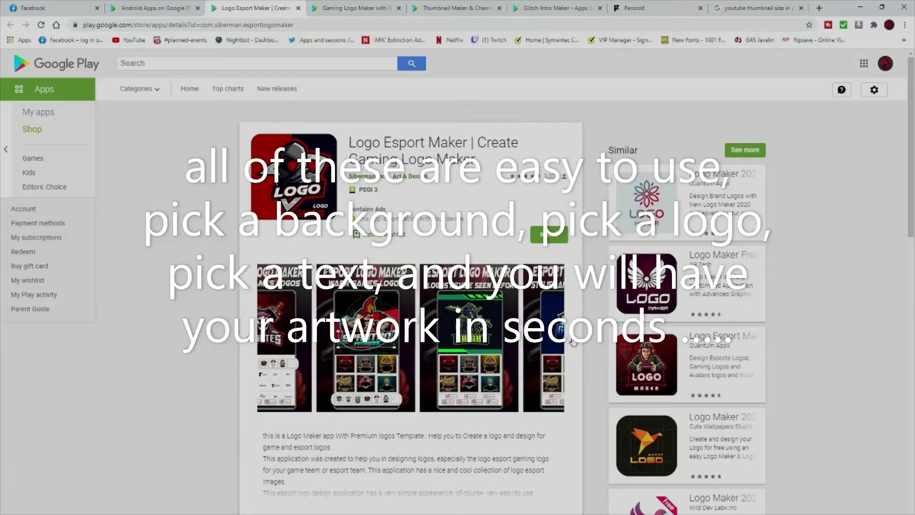
{"action": "left_click", "coordinate": [573, 341]}
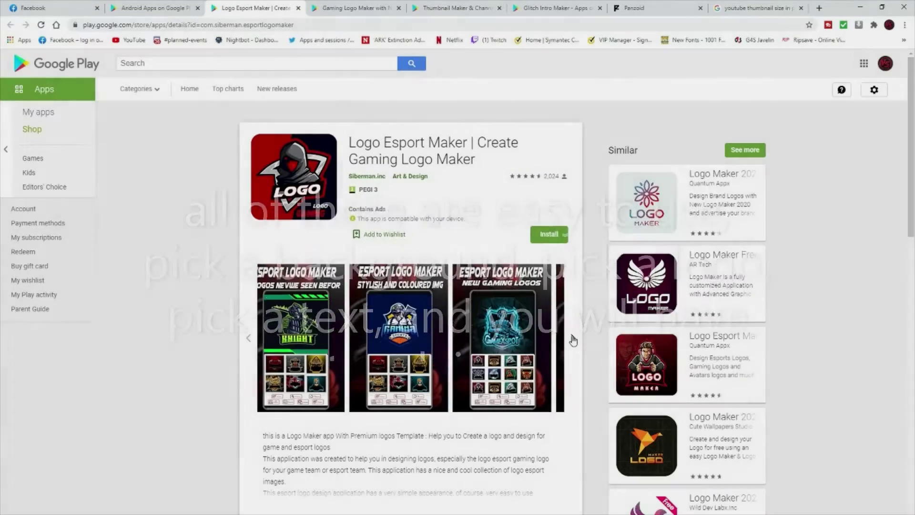
{"action": "left_click", "coordinate": [573, 342]}
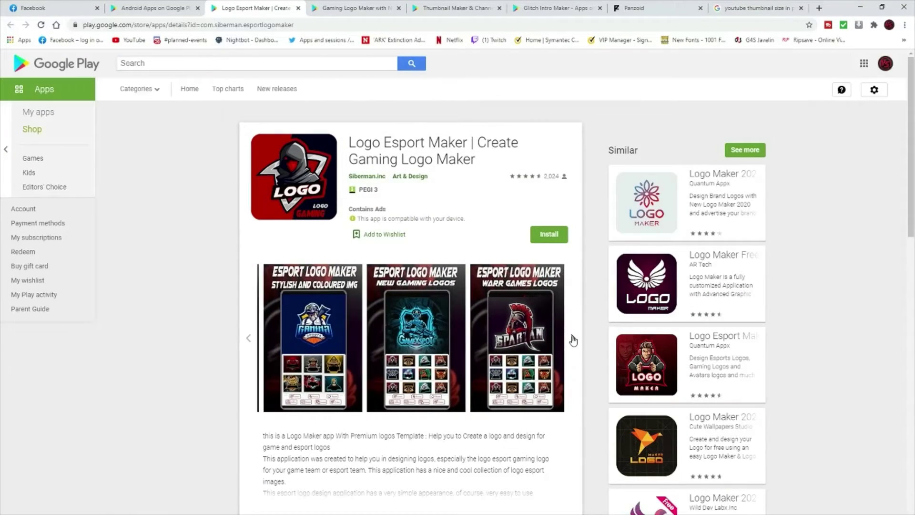
{"action": "triple_click", "coordinate": [573, 342]}
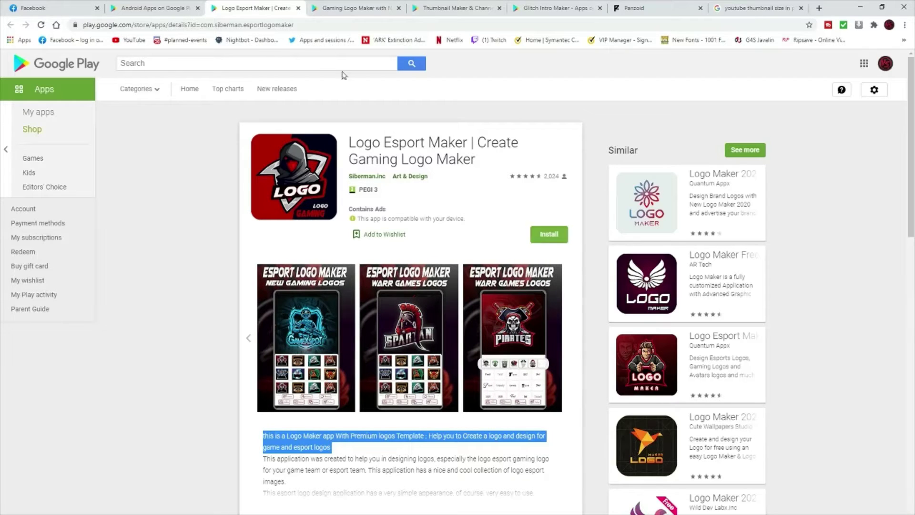
{"action": "left_click", "coordinate": [298, 9]}
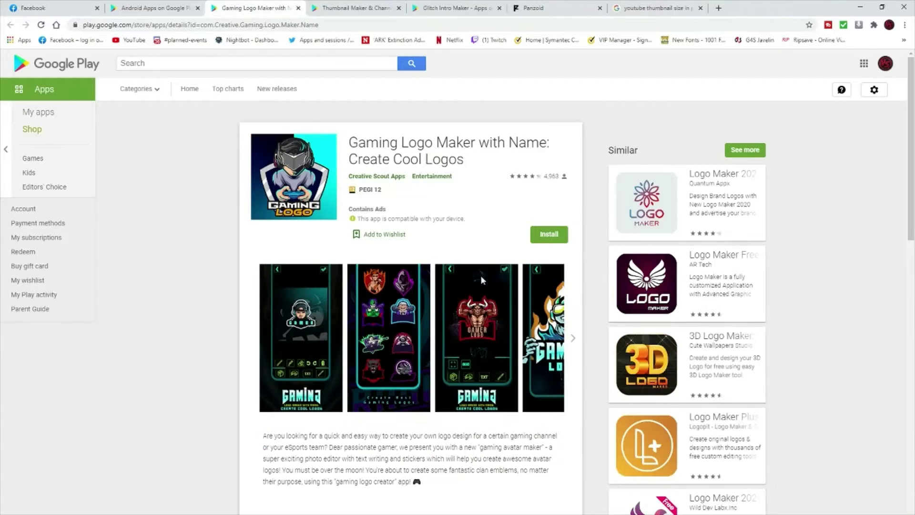
{"action": "left_click", "coordinate": [573, 339]}
{"action": "key", "text": "ctrl+w"}
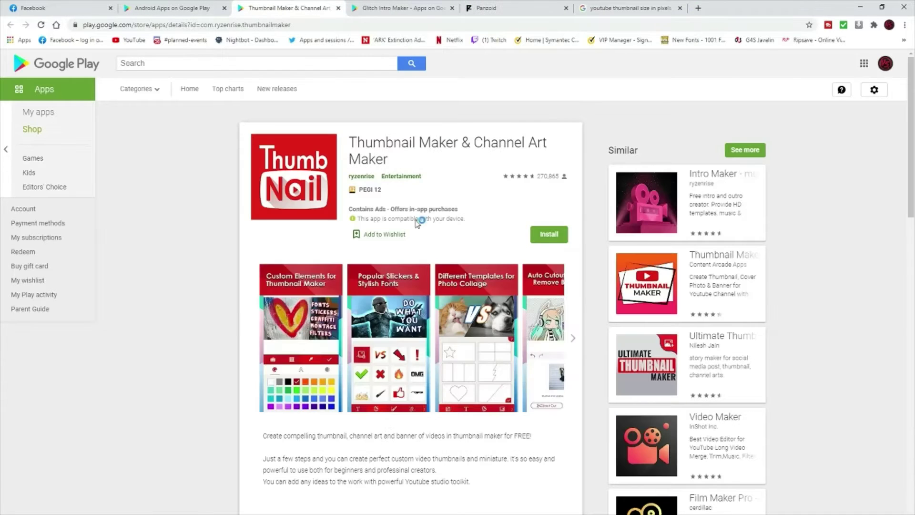
Step: View the enlarged preview images of Thumbnail Maker & Channel Art Maker and close its page
{"action": "left_click", "coordinate": [572, 340]}
{"action": "left_click", "coordinate": [451, 364]}
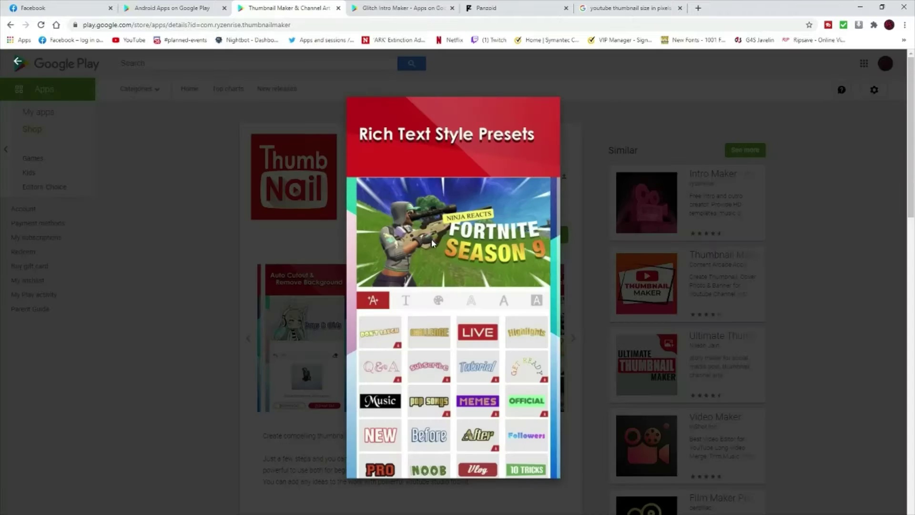
{"action": "left_click", "coordinate": [589, 153]}
{"action": "left_click", "coordinate": [574, 339]}
{"action": "left_click", "coordinate": [563, 334]}
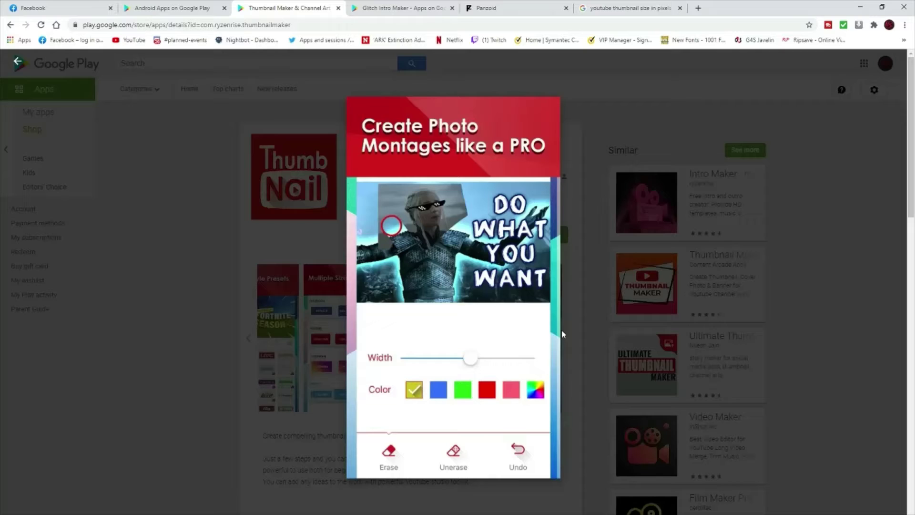
{"action": "left_click", "coordinate": [608, 222]}
{"action": "key", "text": "ctrl+w"}
Step: View the enlarged preview images of Glitch Intro Maker and close its page
{"action": "left_click", "coordinate": [459, 335]}
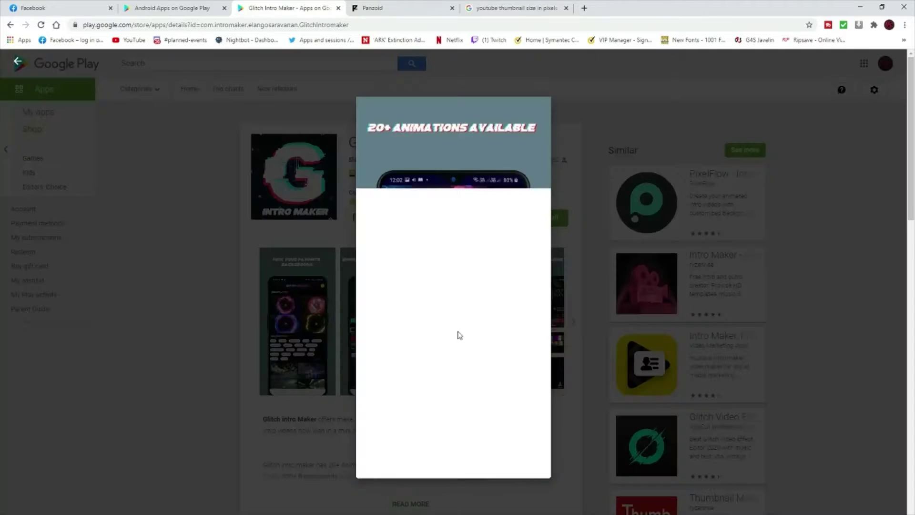
{"action": "left_click", "coordinate": [571, 250]}
{"action": "left_click", "coordinate": [420, 310]}
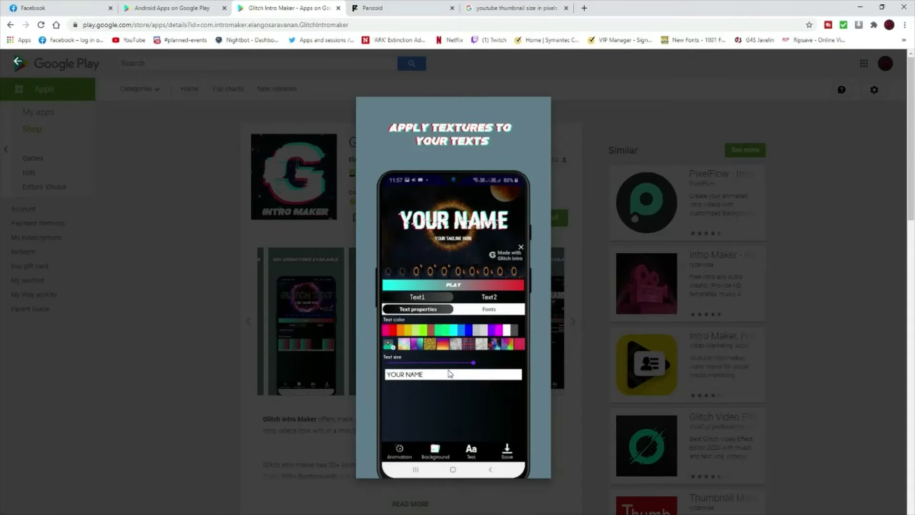
{"action": "left_click", "coordinate": [601, 145]}
{"action": "left_click", "coordinate": [339, 8]}
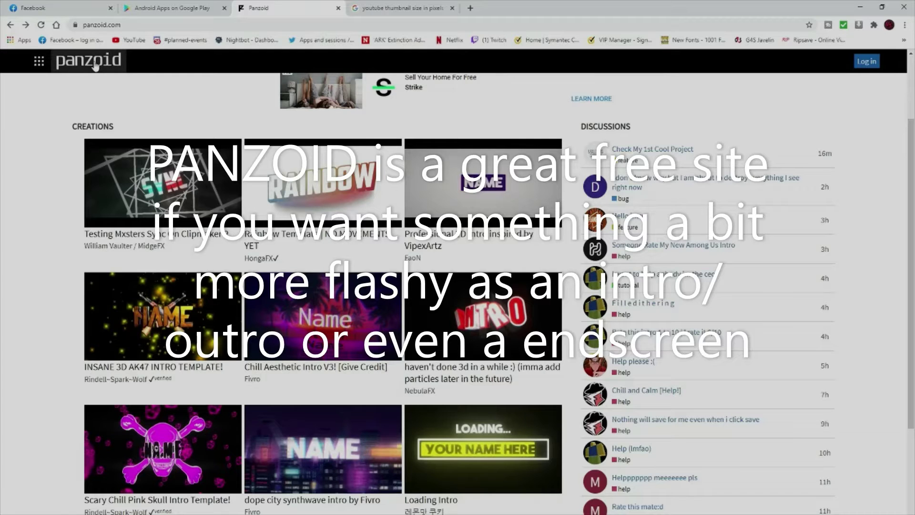
Step: Open Panzoid's INSANE 3D AK47 INTRO TEMPLATE in Clipmaker and play its animation in short stretches
{"action": "left_click", "coordinate": [167, 327]}
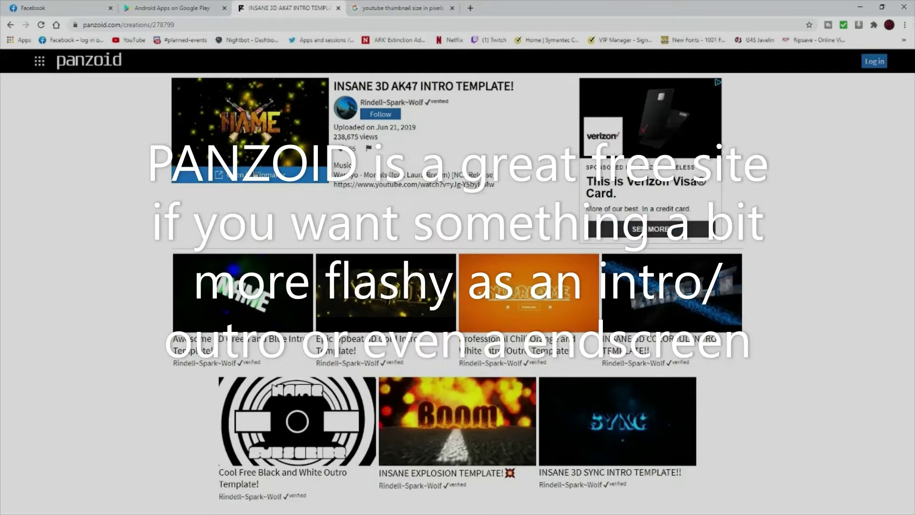
{"action": "left_click", "coordinate": [248, 174]}
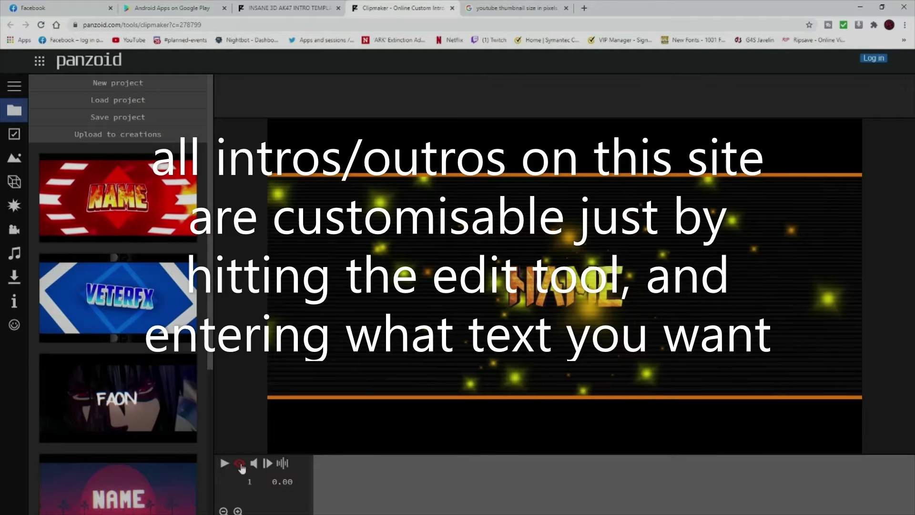
{"action": "left_click", "coordinate": [225, 466]}
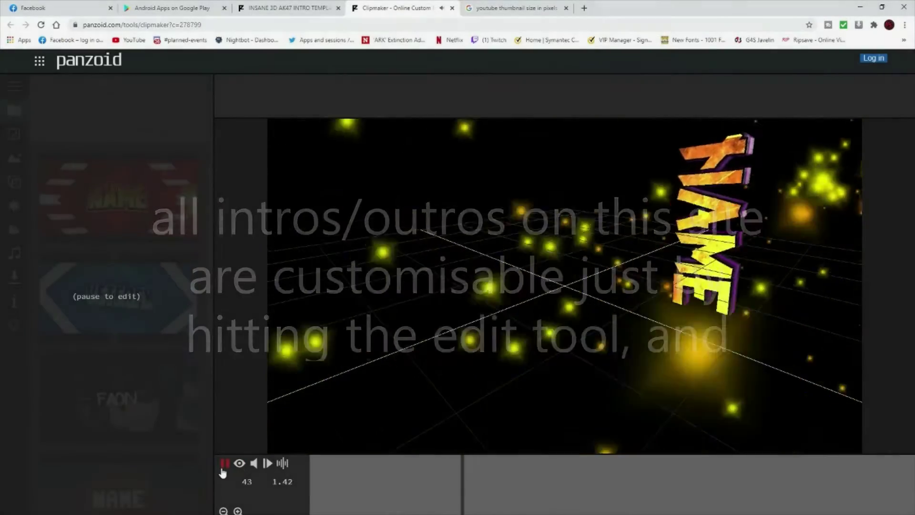
{"action": "left_click", "coordinate": [225, 464]}
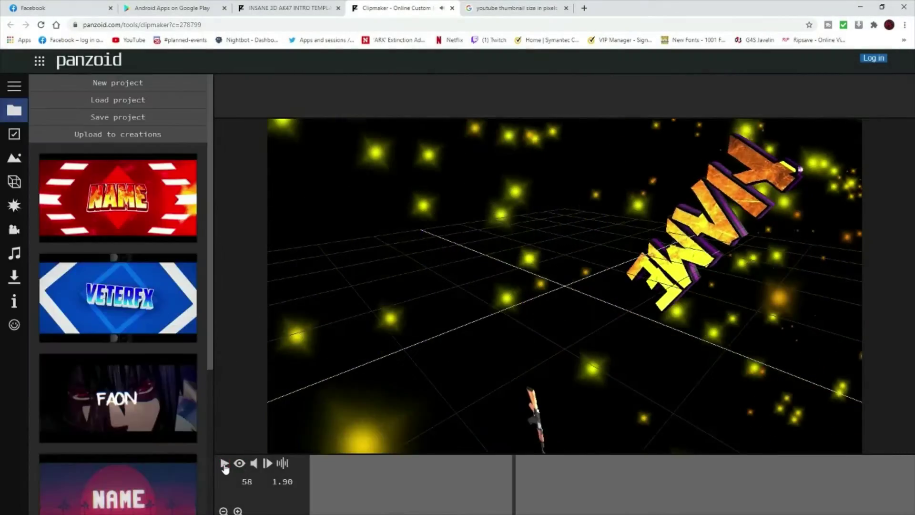
{"action": "left_click", "coordinate": [224, 463]}
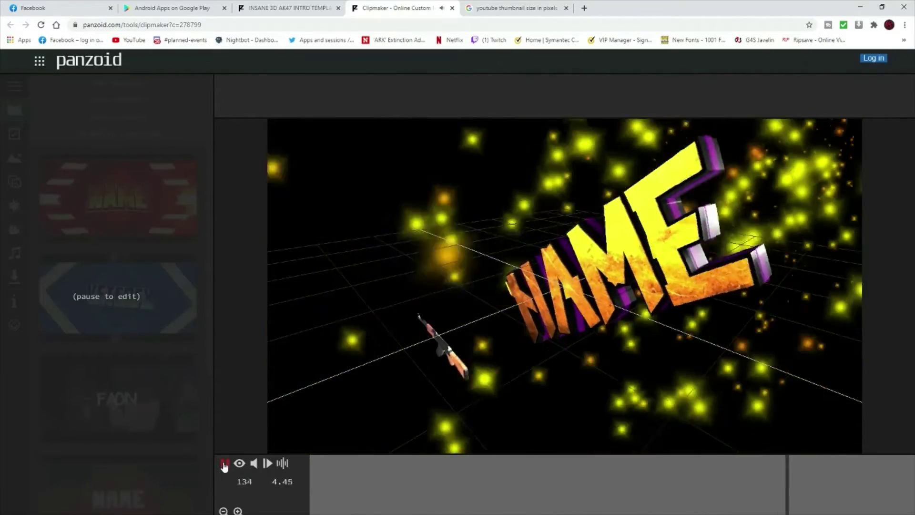
{"action": "left_click", "coordinate": [224, 465]}
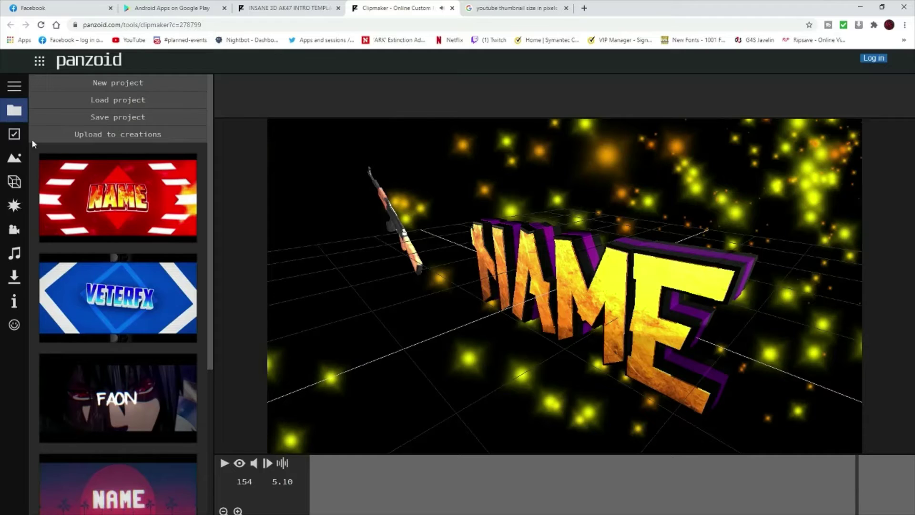
Step: Change the text of all three Name text objects in the Name group to FREE
{"action": "left_click", "coordinate": [14, 183]}
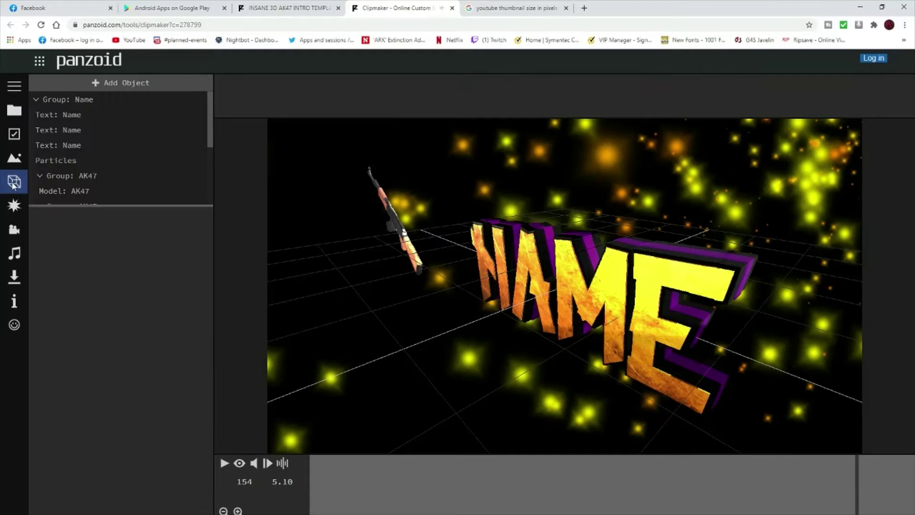
{"action": "left_click", "coordinate": [76, 117]}
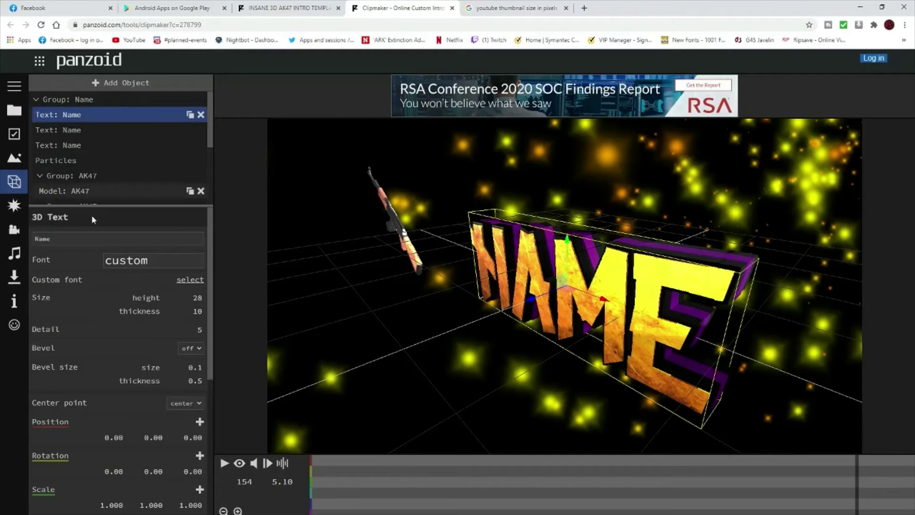
{"action": "double_click", "coordinate": [43, 238]}
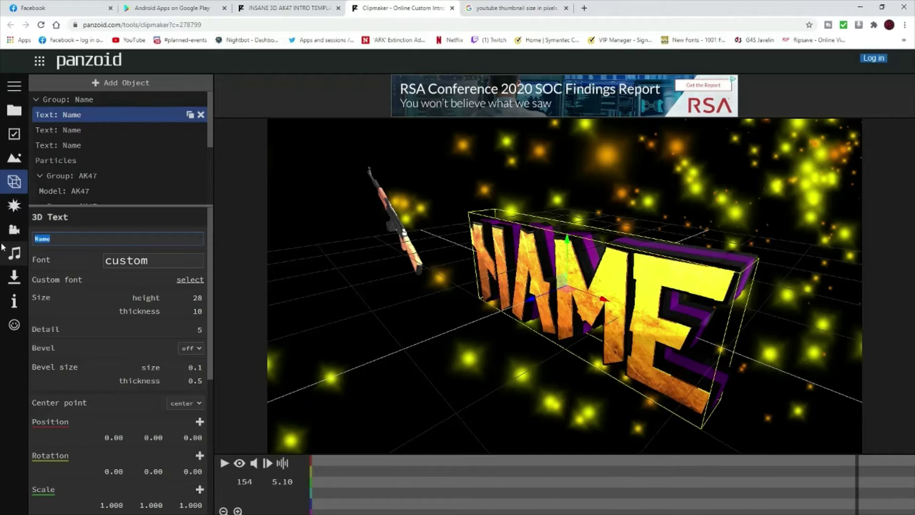
{"action": "key", "text": "Return"}
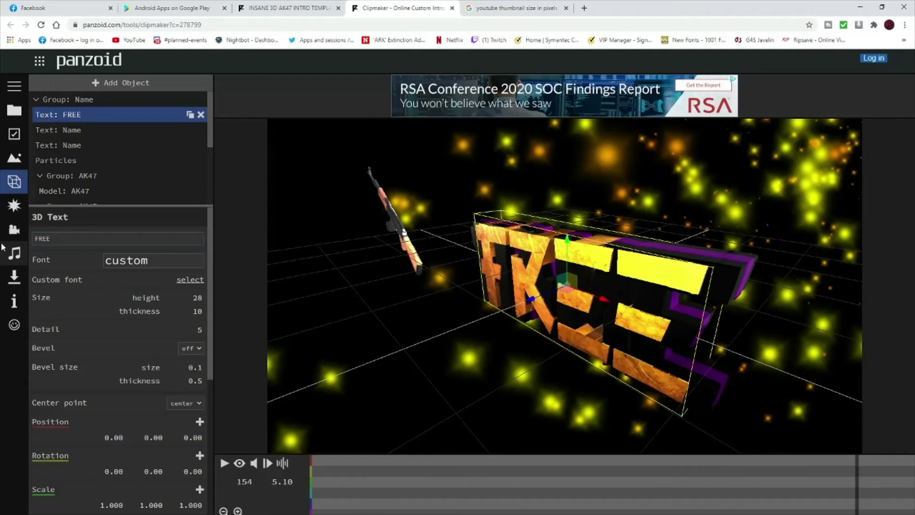
{"action": "left_click", "coordinate": [69, 132]}
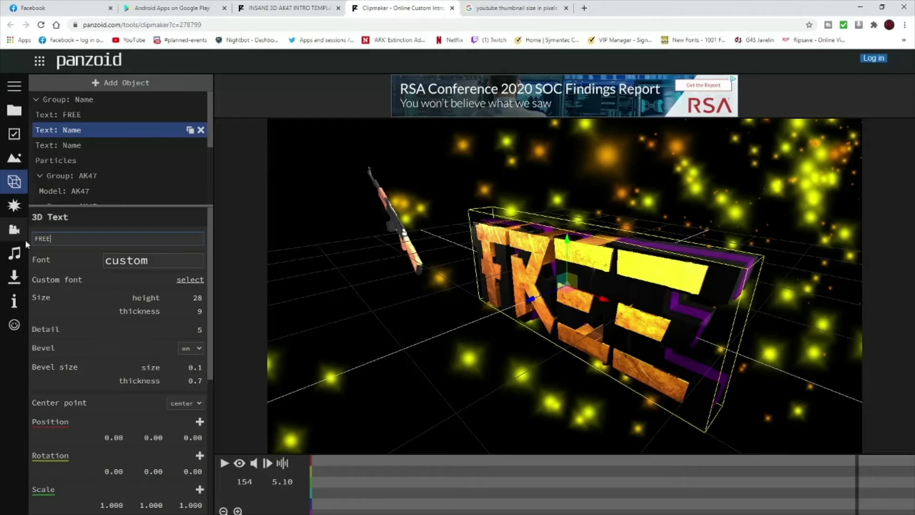
{"action": "type", "text": "FREE"}
{"action": "key", "text": "Return"}
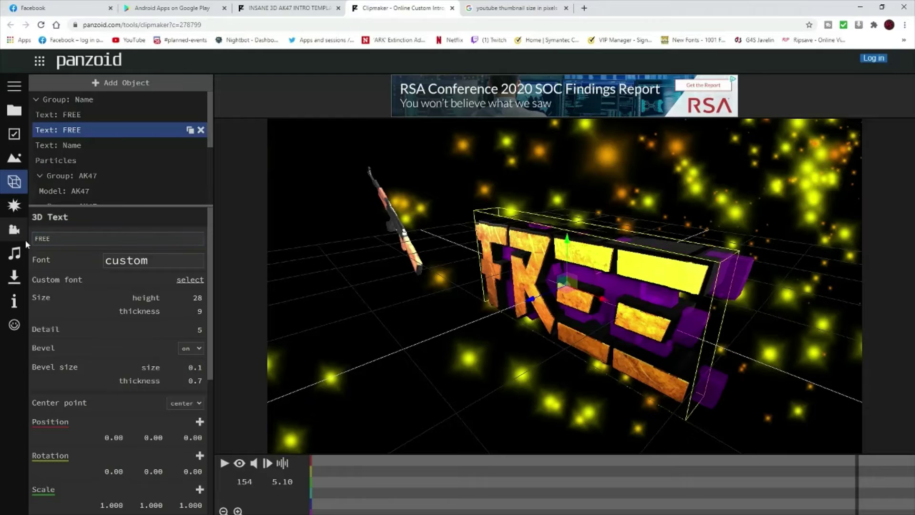
{"action": "left_click", "coordinate": [76, 145]}
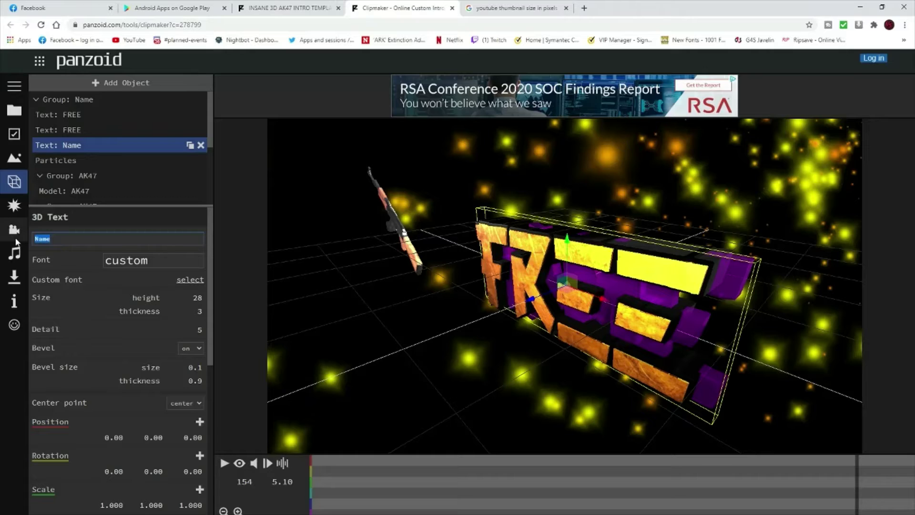
{"action": "key", "text": "Return"}
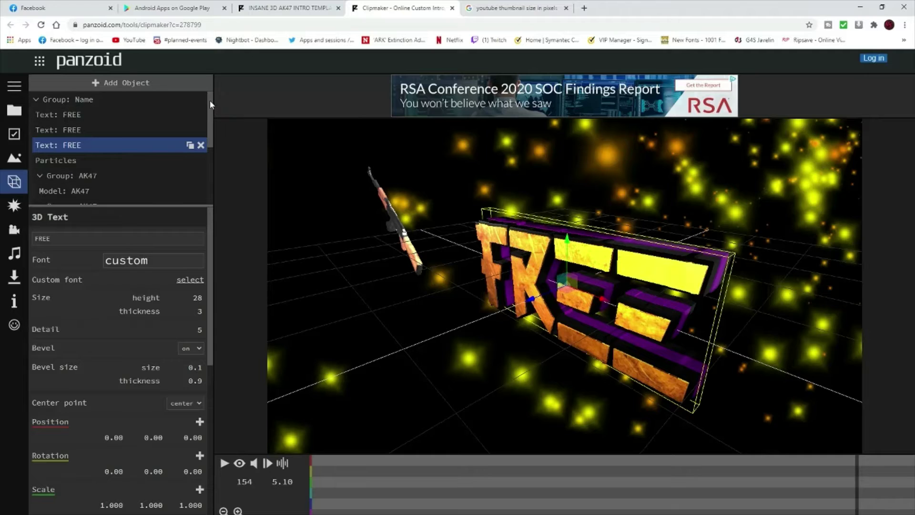
Step: Switch to the camera view and play the edited intro to check the FREE text
{"action": "left_click_drag", "start_coordinate": [209, 100], "coordinate": [209, 157]}
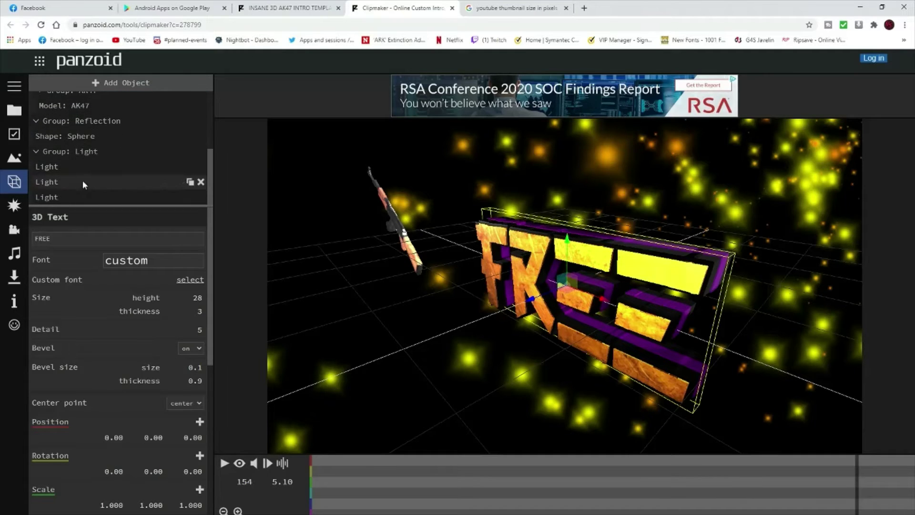
{"action": "left_click", "coordinate": [239, 464]}
{"action": "left_click", "coordinate": [225, 464]}
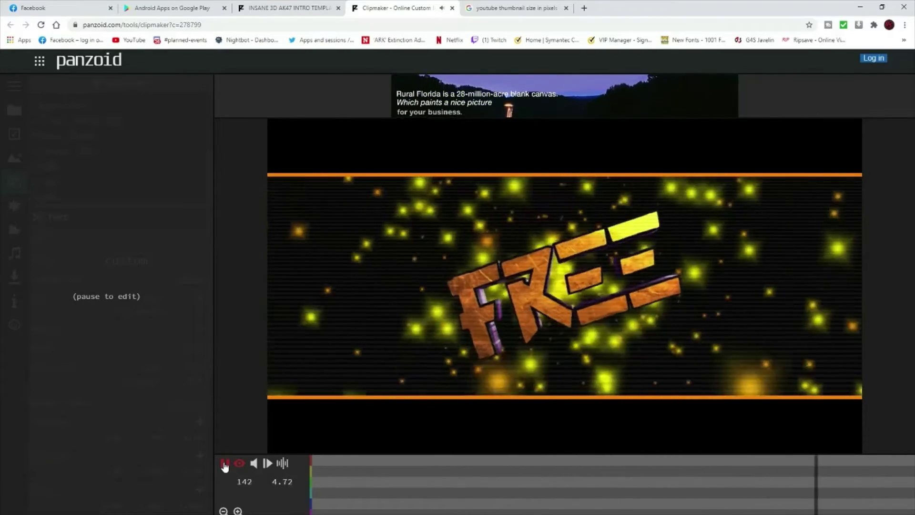
{"action": "left_click", "coordinate": [224, 464]}
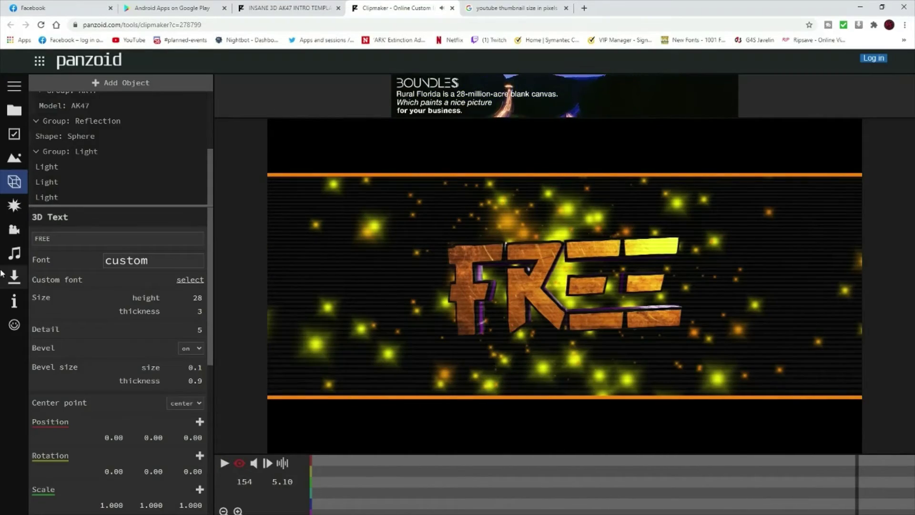
Step: Open the video download settings and review the available render modes and file formats
{"action": "left_click", "coordinate": [14, 277]}
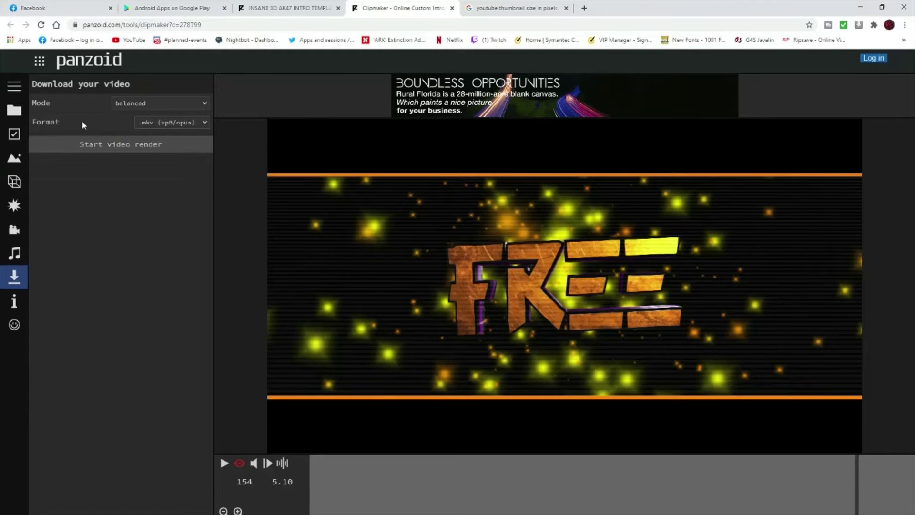
{"action": "left_click", "coordinate": [183, 104]}
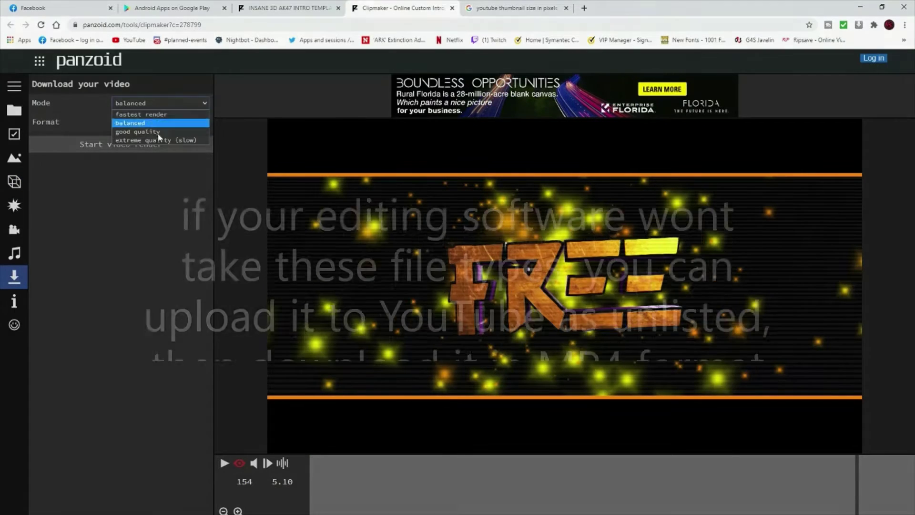
{"action": "left_click", "coordinate": [191, 123]}
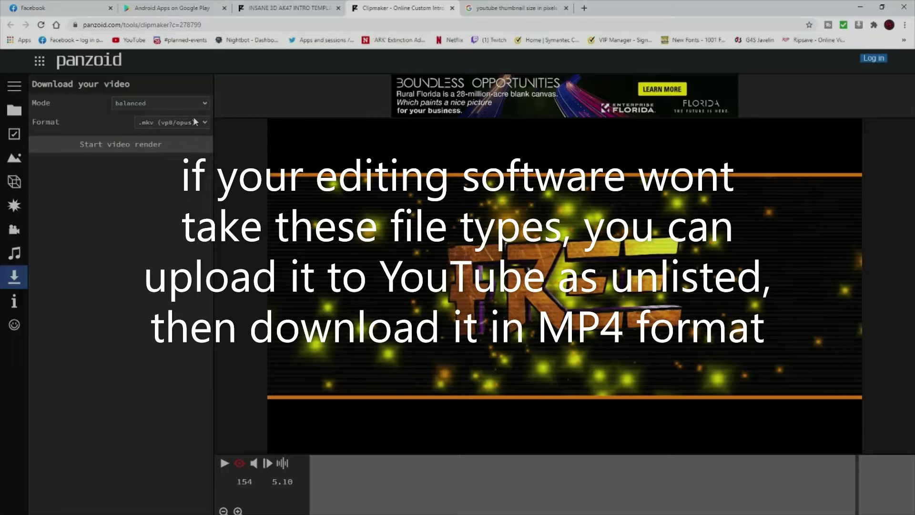
{"action": "left_click", "coordinate": [195, 122]}
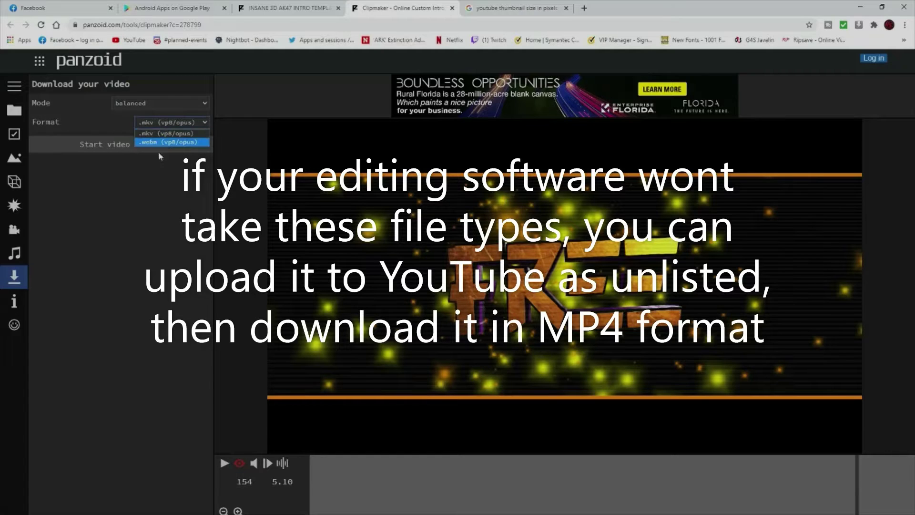
{"action": "left_click", "coordinate": [152, 238]}
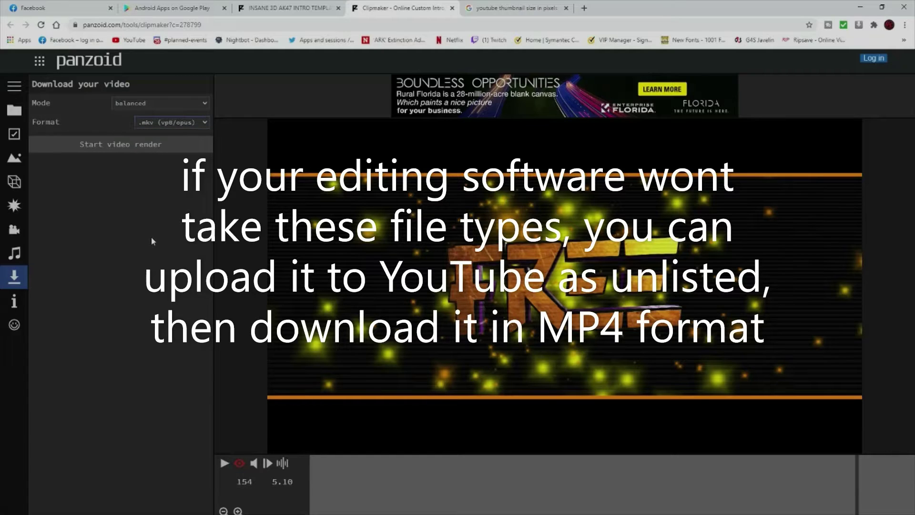
Step: Start the video render with balanced mode and .mkv (vp8/opus) format, and cancel it
{"action": "left_click", "coordinate": [131, 144]}
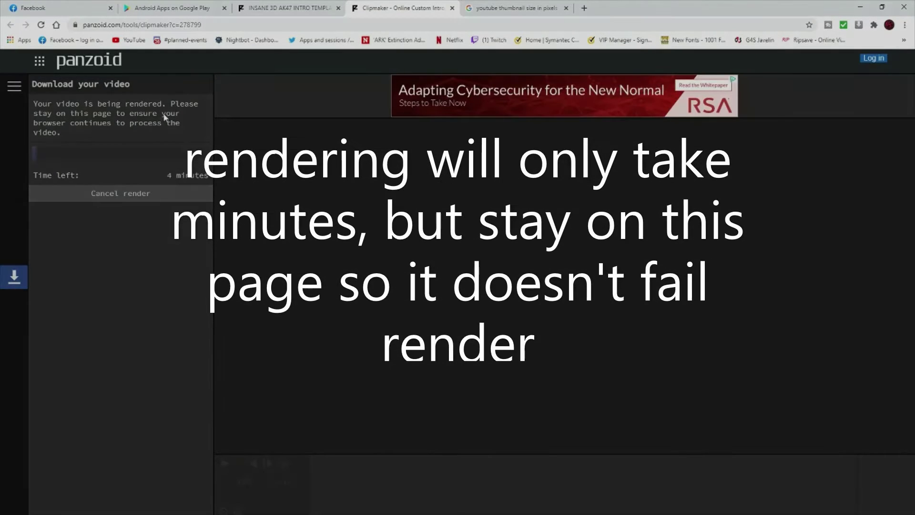
{"action": "left_click", "coordinate": [142, 193]}
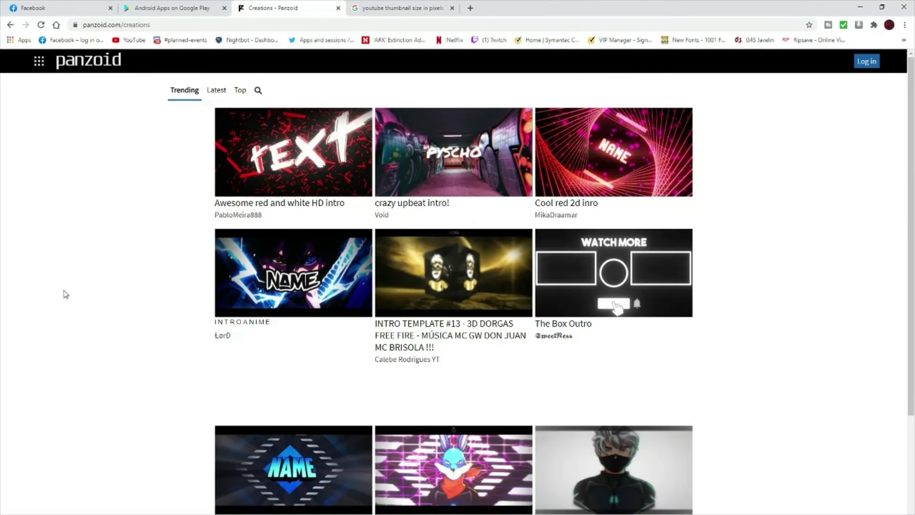
Step: Open the "I Like Ya CUT G | Among Us Animation INTRO" creation in Clipmaker and play its first few seconds
{"action": "scroll", "coordinate": [66, 294], "scroll_direction": "down", "scroll_amount": 4}
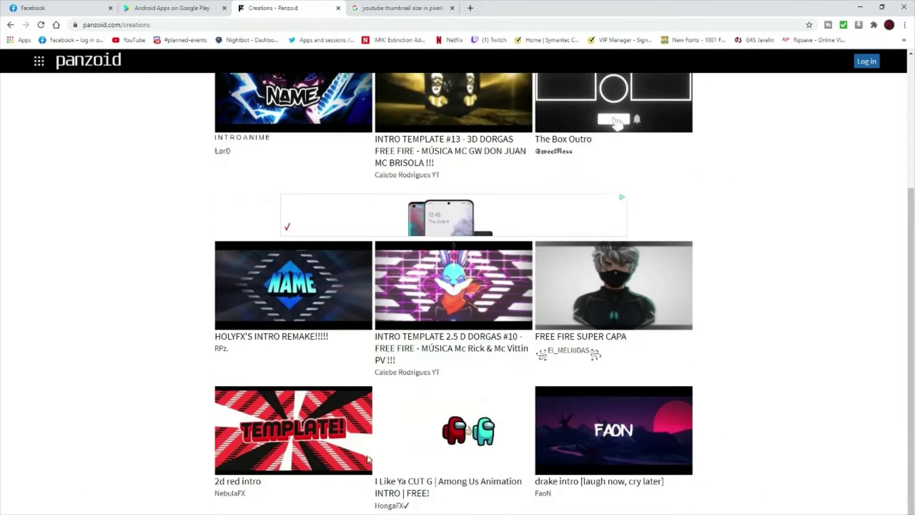
{"action": "left_click", "coordinate": [451, 430]}
{"action": "left_click", "coordinate": [245, 177]}
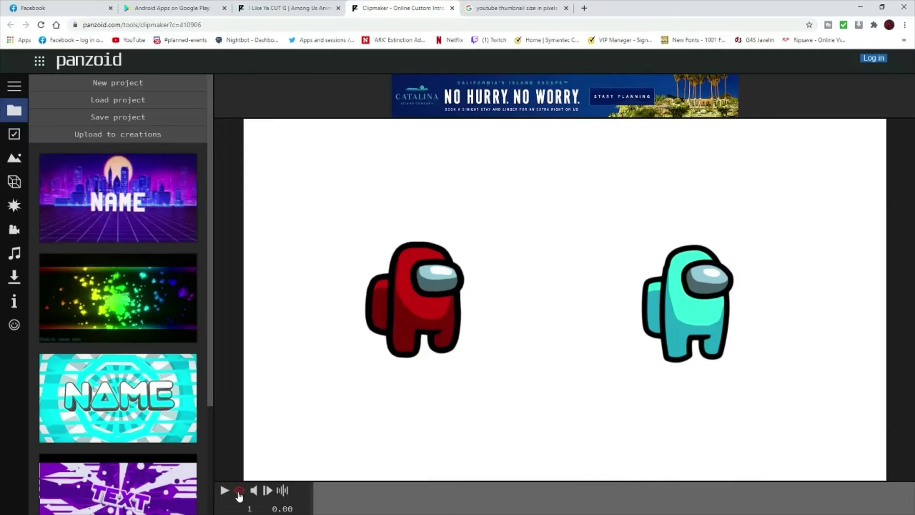
{"action": "left_click", "coordinate": [225, 492]}
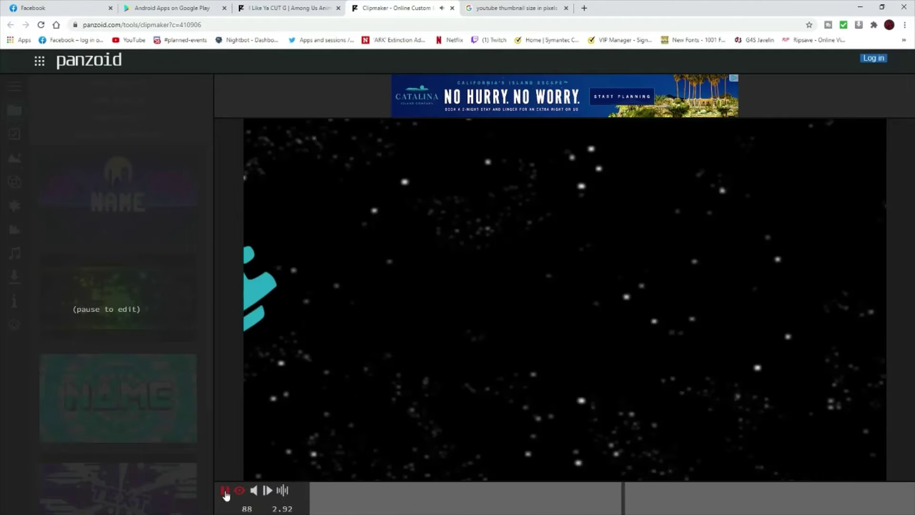
{"action": "left_click", "coordinate": [225, 491]}
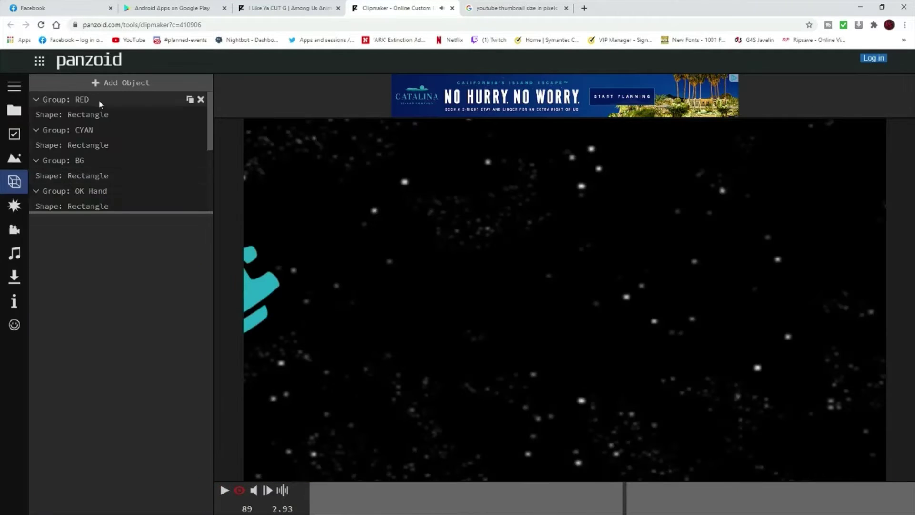
Step: Change the name object in the Text group to "all free" and play the Among Us intro
{"action": "scroll", "coordinate": [99, 99], "scroll_direction": "down", "scroll_amount": 3}
{"action": "left_click", "coordinate": [78, 204]}
{"action": "type", "text": "all fr"}
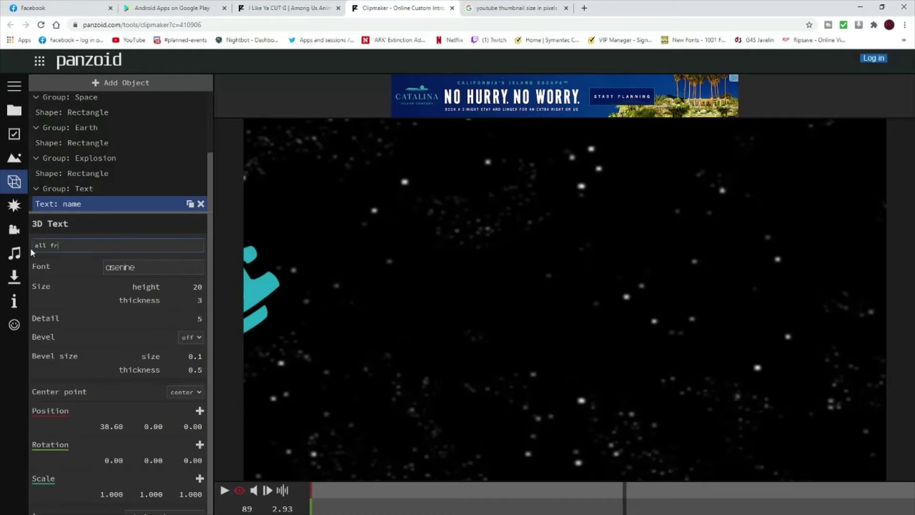
{"action": "type", "text": "ee#"}
{"action": "left_click", "coordinate": [225, 491]}
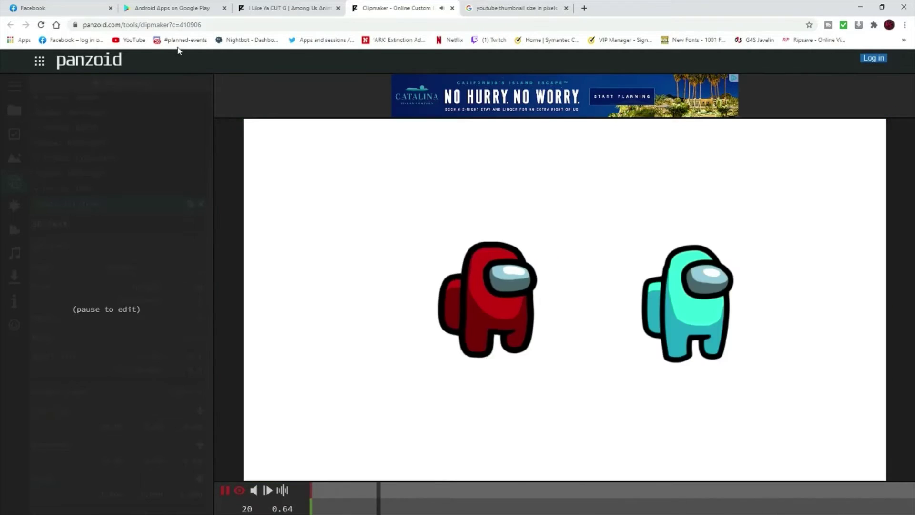
Step: Leave the Among Us intro, open another Panzoid creation in Clipmaker, and play its animation briefly
{"action": "left_click", "coordinate": [88, 60]}
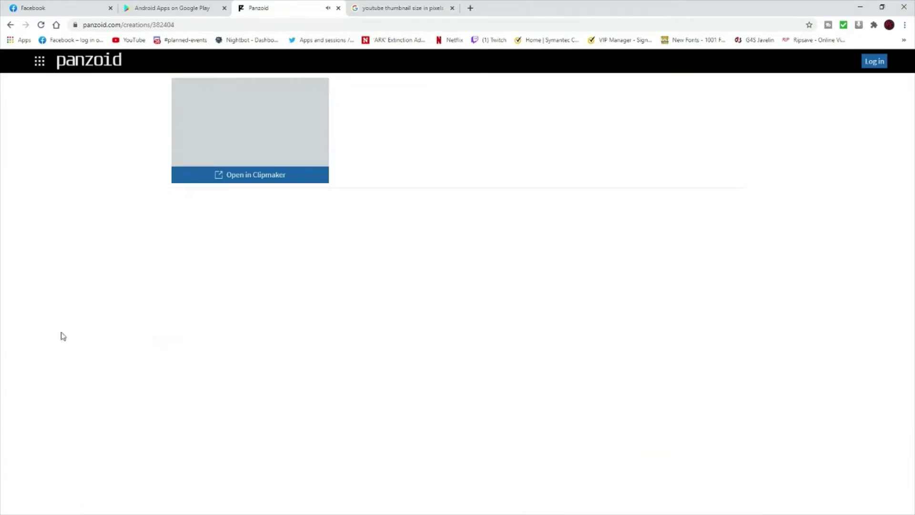
{"action": "left_click", "coordinate": [249, 174]}
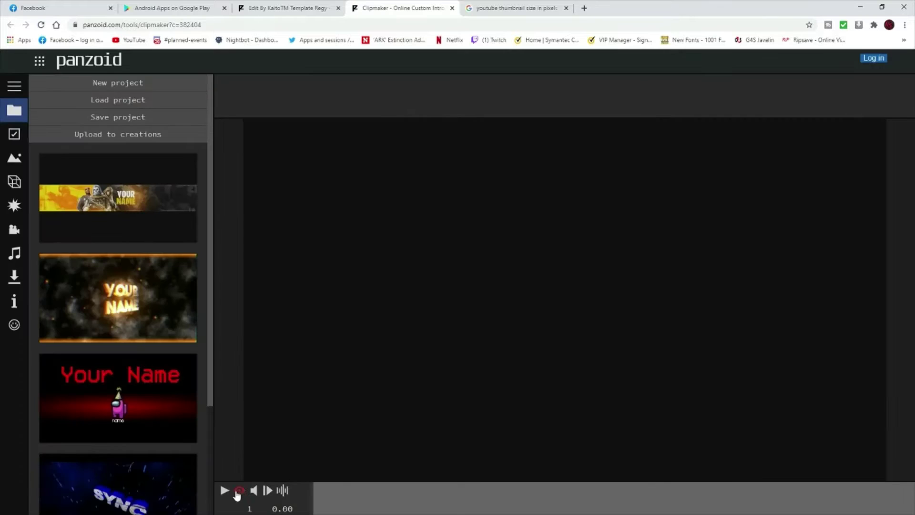
{"action": "left_click", "coordinate": [225, 491]}
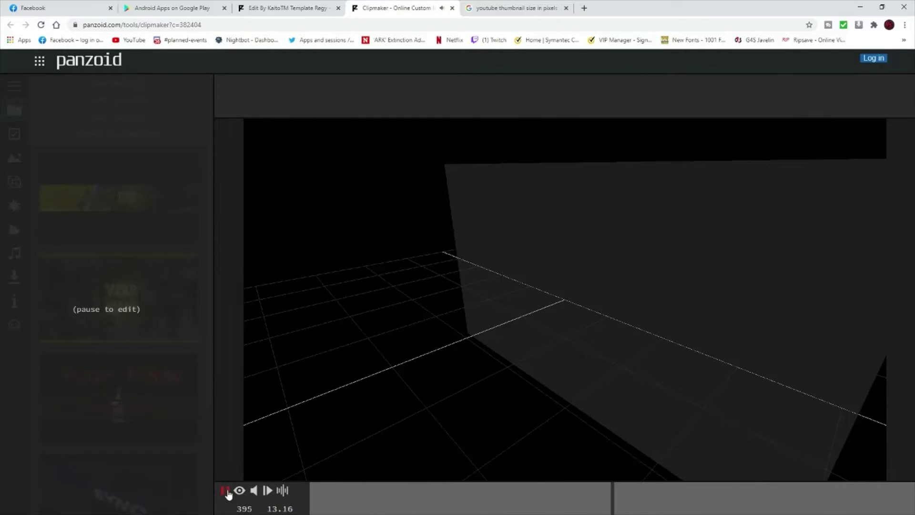
{"action": "left_click", "coordinate": [228, 494]}
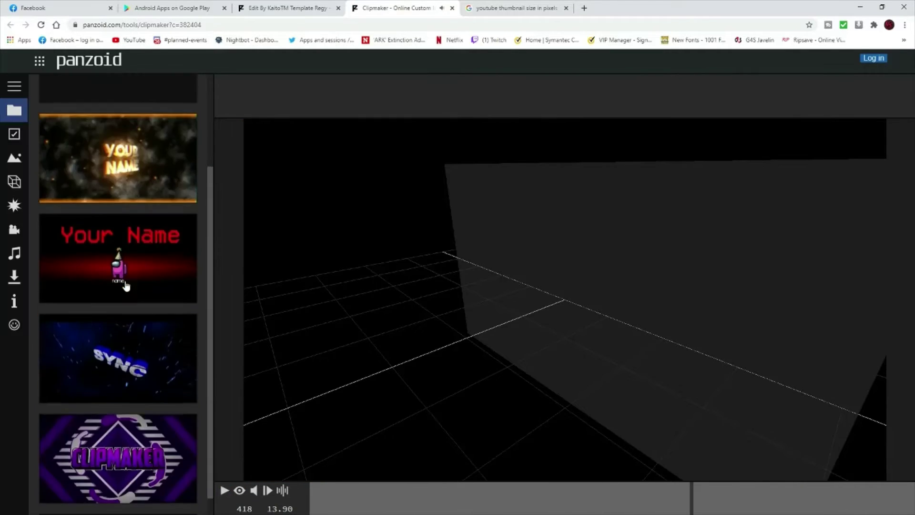
Step: Load the red Among Us "Your Name" template from the suggested projects, preview it, and look through its effects and objects
{"action": "left_click", "coordinate": [123, 285]}
{"action": "left_click", "coordinate": [238, 495]}
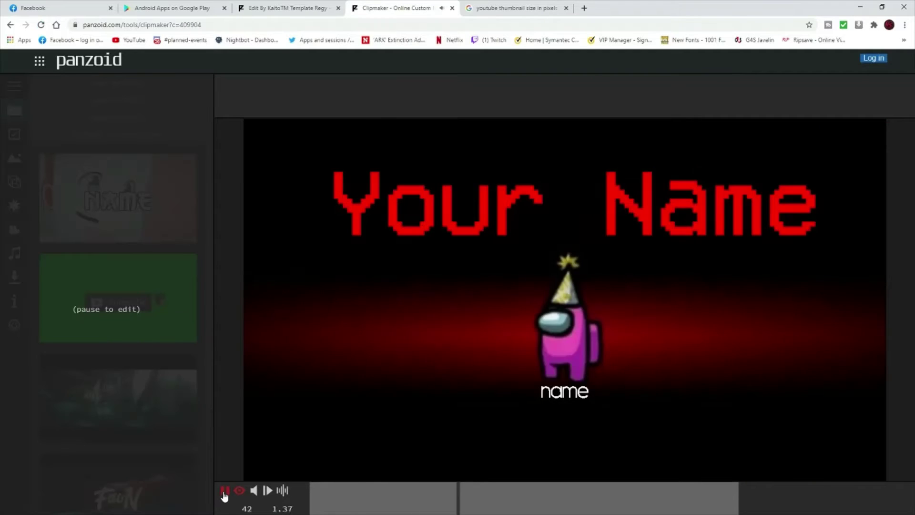
{"action": "left_click", "coordinate": [225, 491]}
{"action": "left_click", "coordinate": [14, 205]}
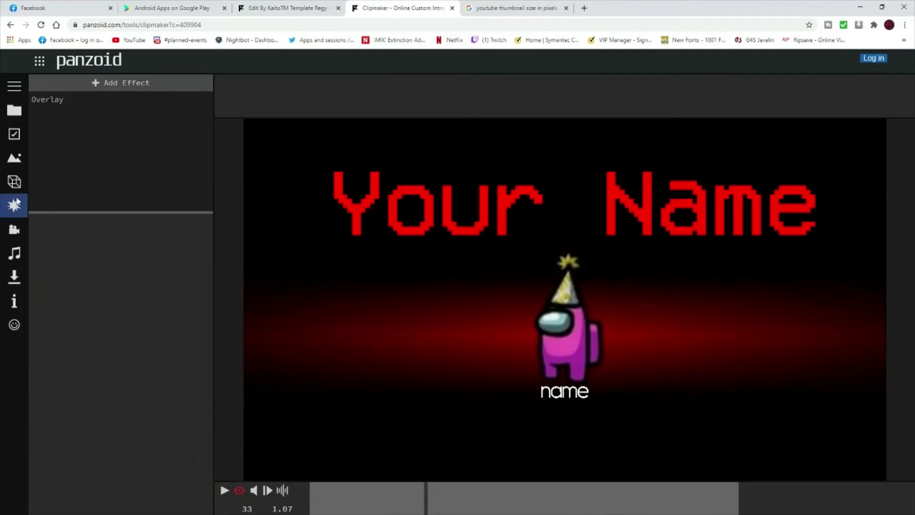
{"action": "left_click", "coordinate": [13, 181]}
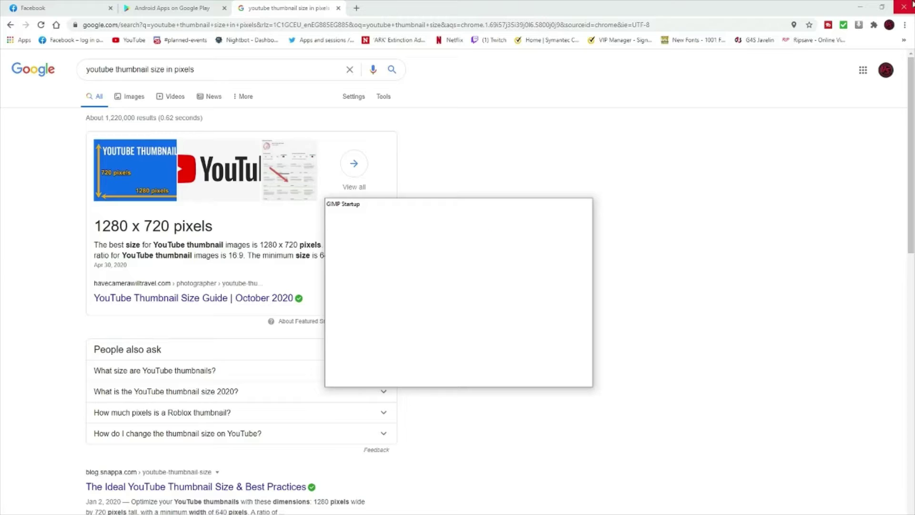
Step: Open LIVEthumb.png from the desktop's banners folder in GIMP for editing, and minimize the folder window
{"action": "left_click", "coordinate": [860, 6]}
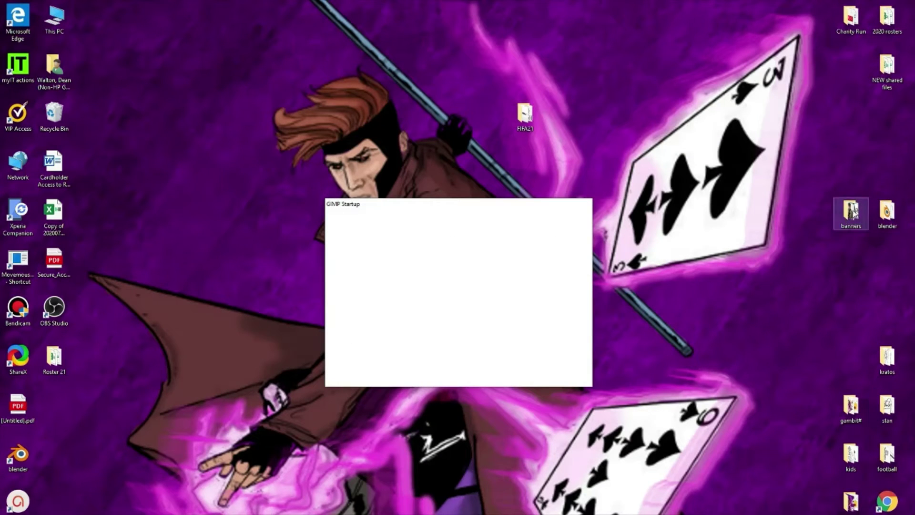
{"action": "left_click", "coordinate": [852, 214]}
{"action": "double_click", "coordinate": [852, 213]}
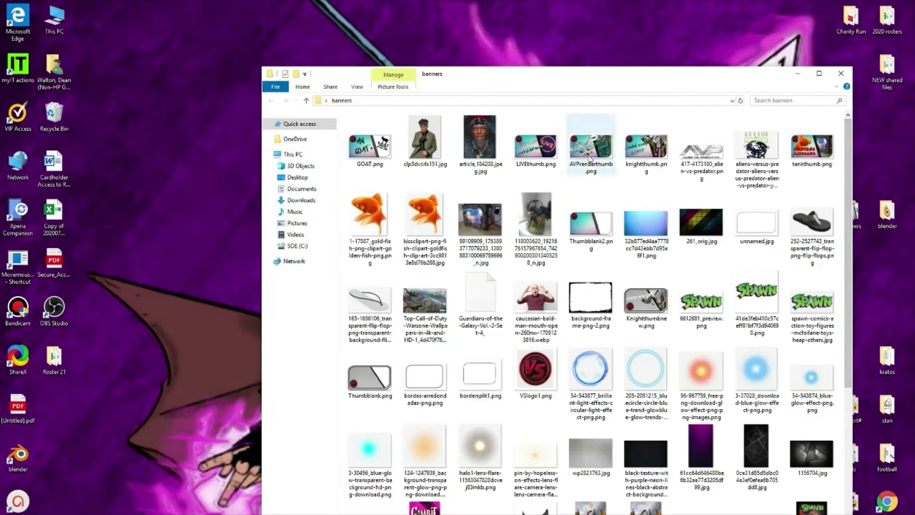
{"action": "right_click", "coordinate": [530, 151]}
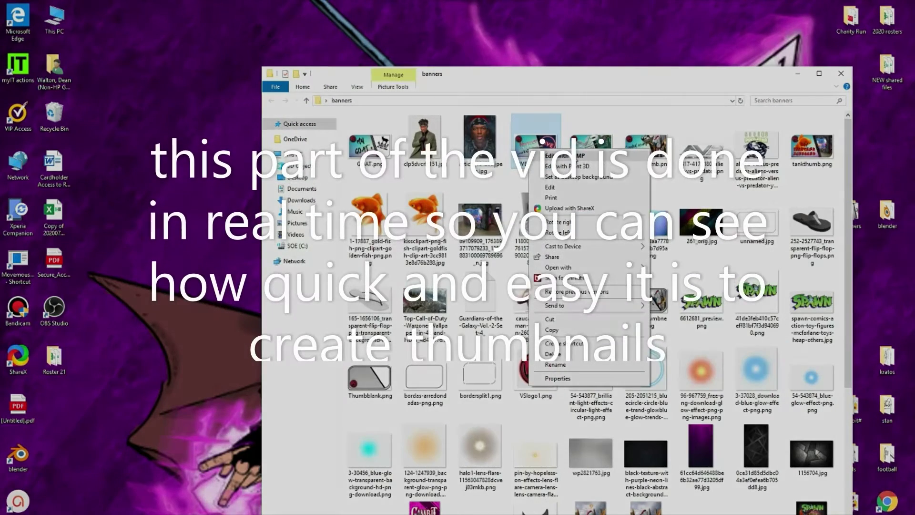
{"action": "left_click", "coordinate": [567, 153]}
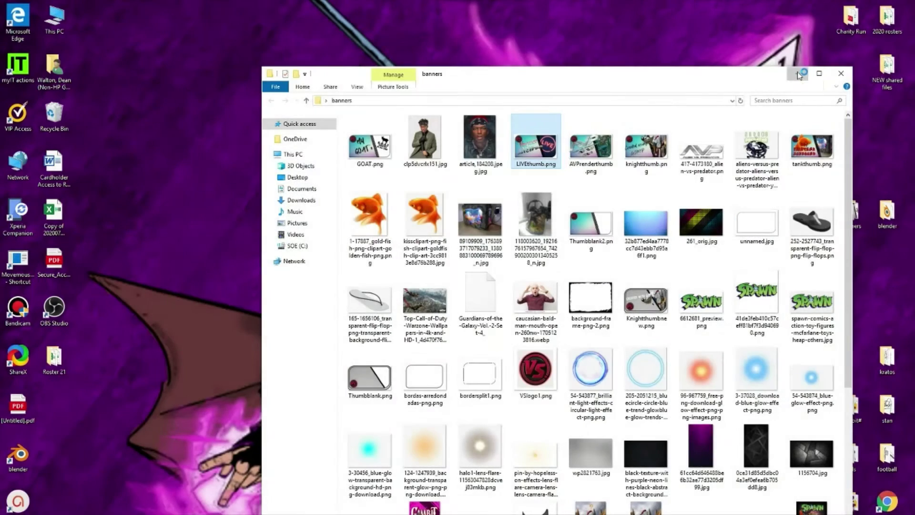
{"action": "left_click", "coordinate": [798, 75]}
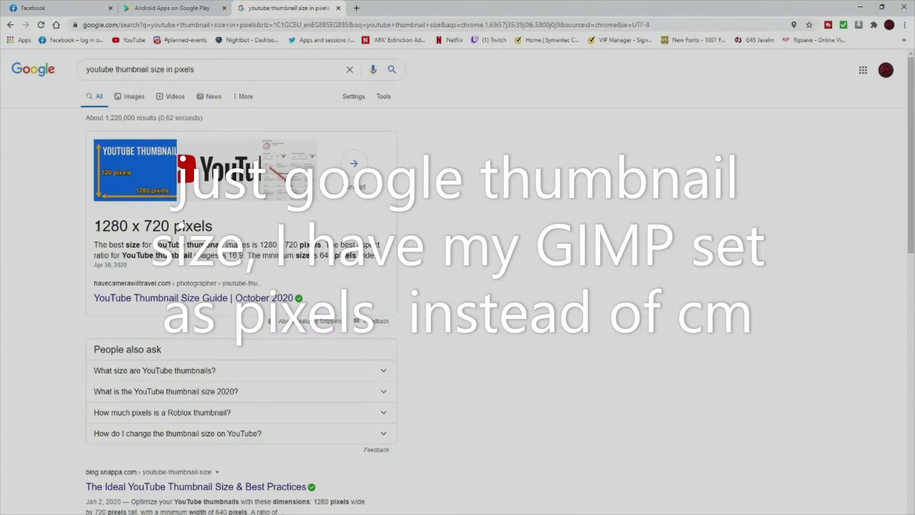
Step: Highlight the 1280 x 720 pixels thumbnail size in the Google result and maximize the GIMP image window
{"action": "left_click_drag", "start_coordinate": [94, 225], "coordinate": [224, 226]}
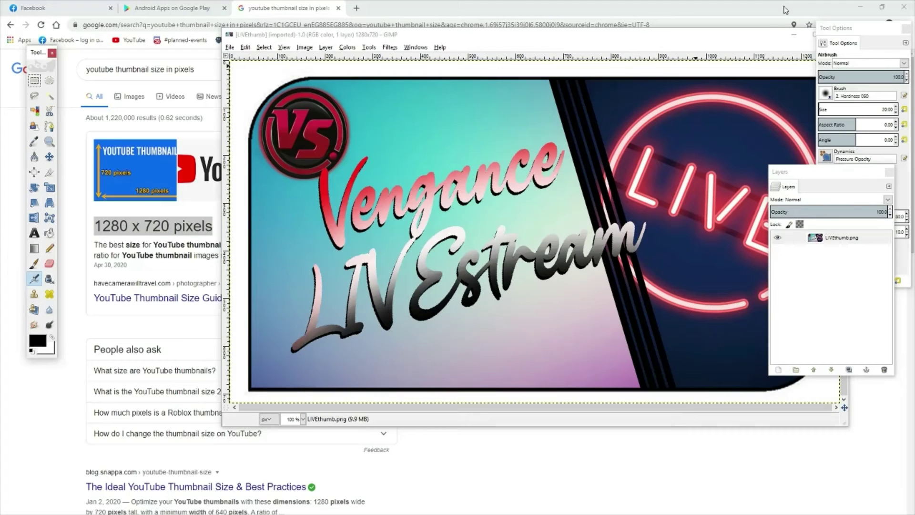
{"action": "left_click", "coordinate": [738, 48]}
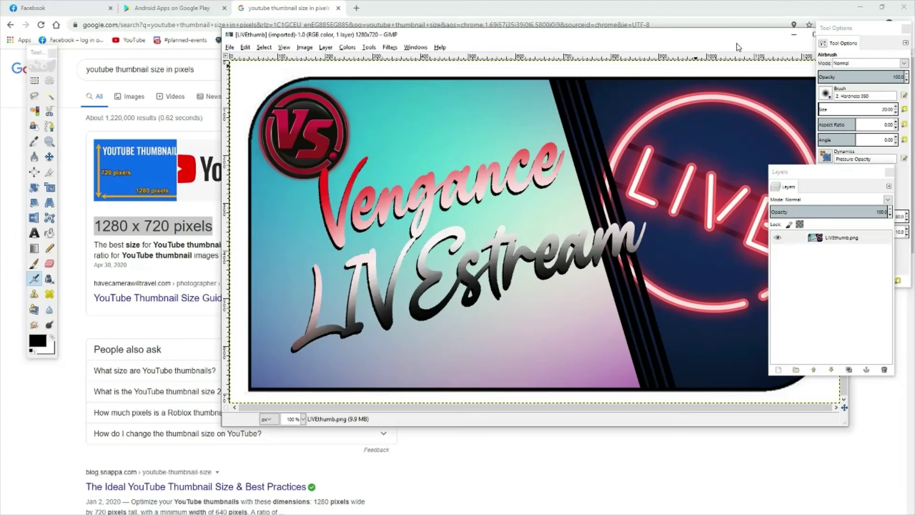
{"action": "left_click", "coordinate": [813, 34]}
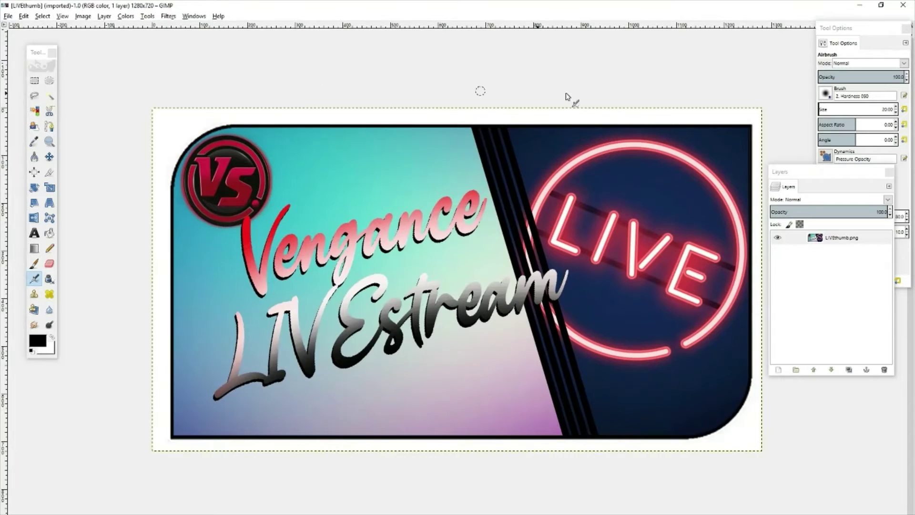
Step: Delete the LIVEthumb.png layer and compare the empty canvas size with the thumbnail size in the search result
{"action": "left_click", "coordinate": [827, 243]}
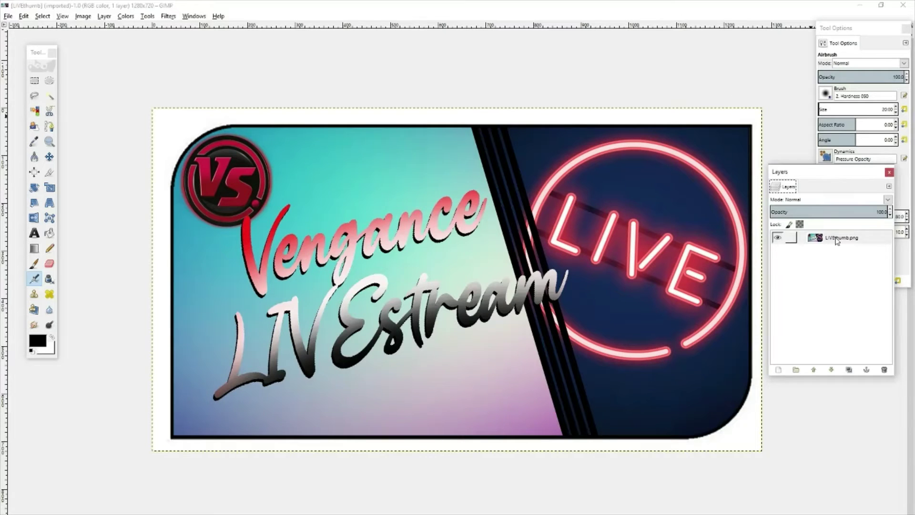
{"action": "left_click", "coordinate": [836, 241]}
{"action": "left_click", "coordinate": [884, 370]}
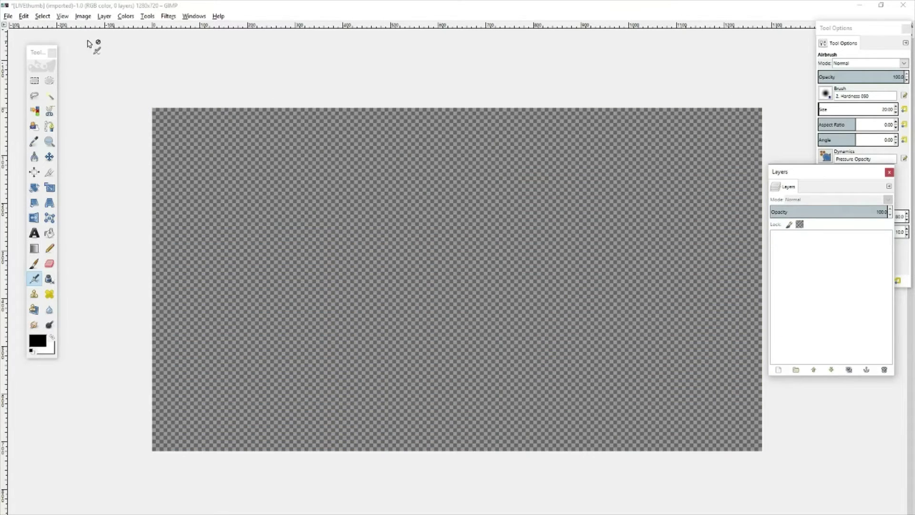
{"action": "left_click_drag", "start_coordinate": [141, 8], "coordinate": [201, 255]}
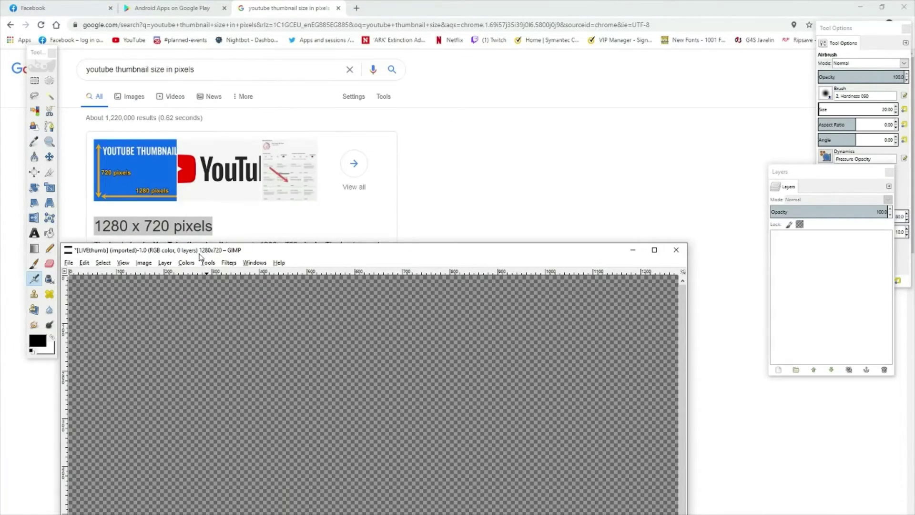
{"action": "left_click", "coordinate": [654, 250]}
Step: Add fifa-21-game-1o.jpg from the FIFA21 folder as a layer on the empty canvas and scale it down
{"action": "mouse_move", "coordinate": [98, 511]}
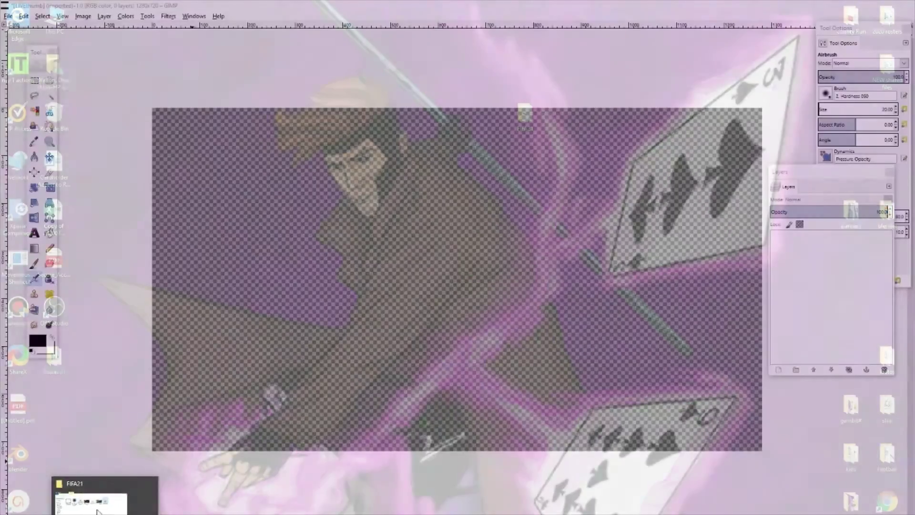
{"action": "left_click", "coordinate": [98, 512]}
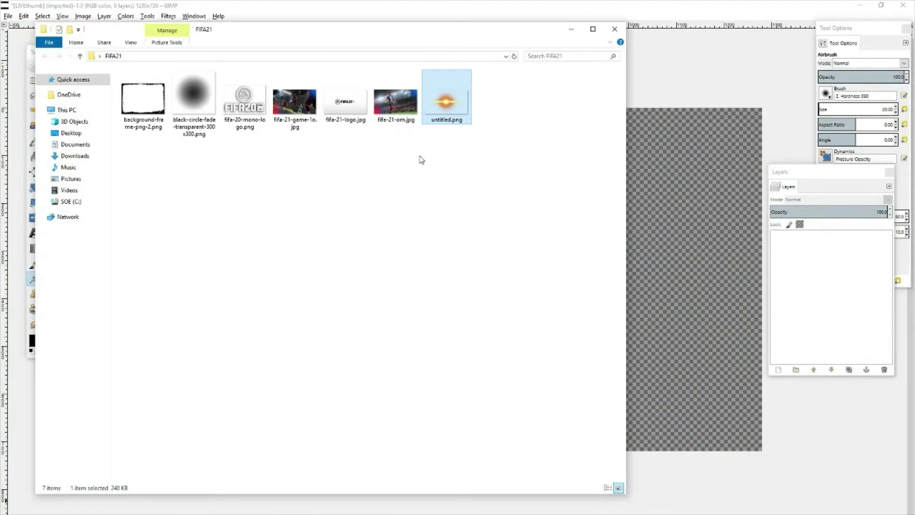
{"action": "left_click_drag", "start_coordinate": [294, 101], "coordinate": [665, 266]}
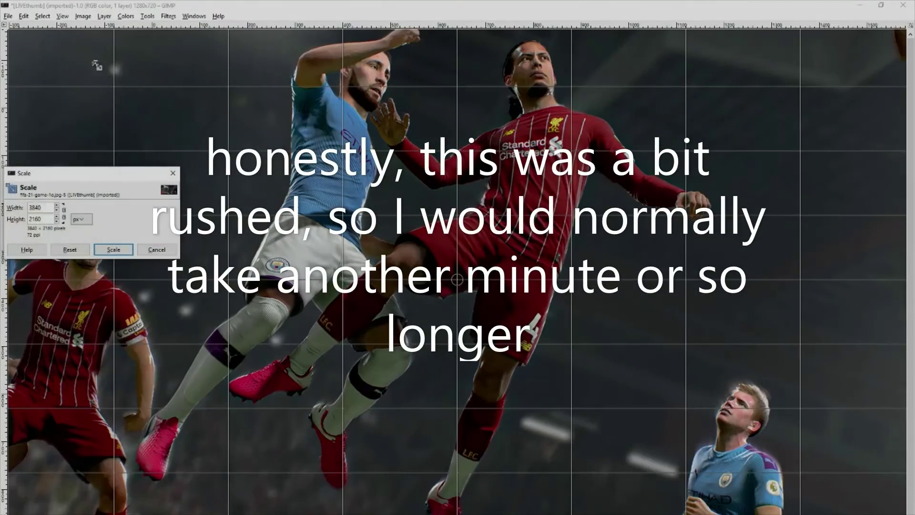
{"action": "left_click_drag", "start_coordinate": [266, 143], "coordinate": [419, 256]}
{"action": "left_click", "coordinate": [117, 251]}
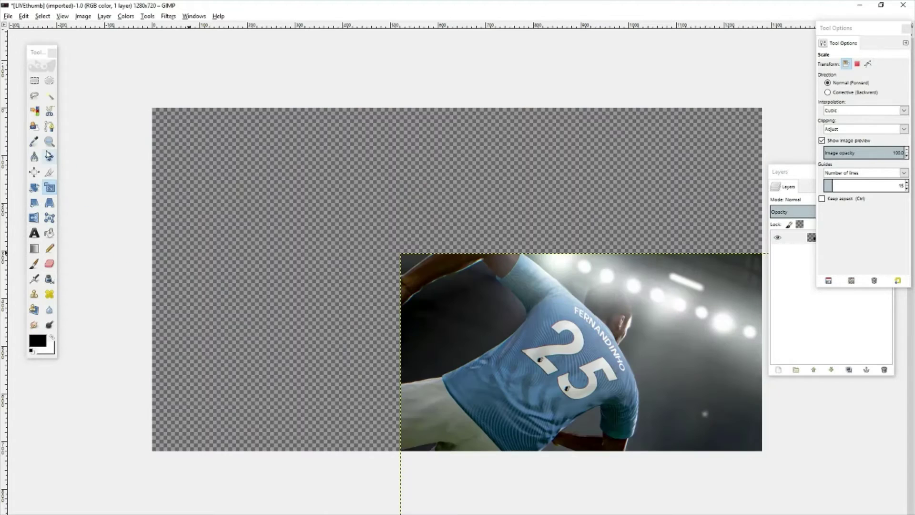
Step: Move the football image layer up past the canvas's top-left corner and scale it to 1434 x 818 pixels
{"action": "left_click", "coordinate": [49, 156]}
{"action": "left_click_drag", "start_coordinate": [486, 302], "coordinate": [143, 75]}
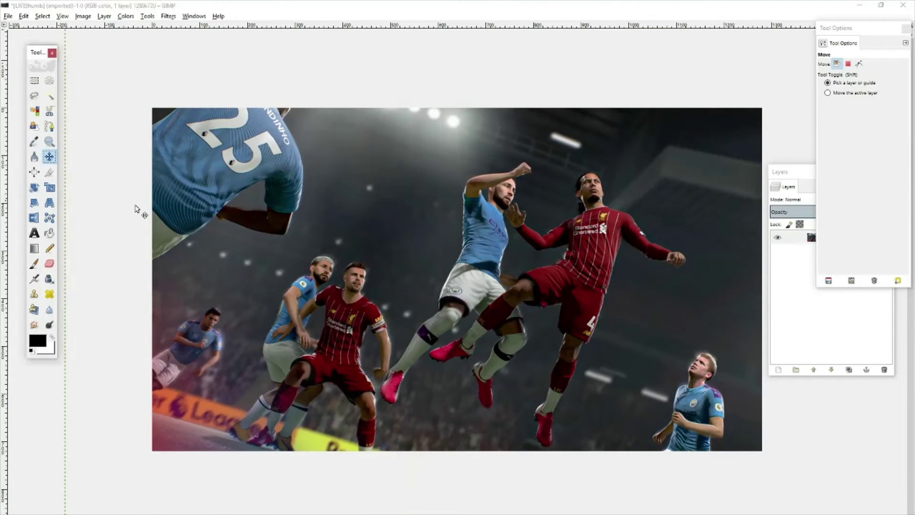
{"action": "left_click", "coordinate": [49, 187]}
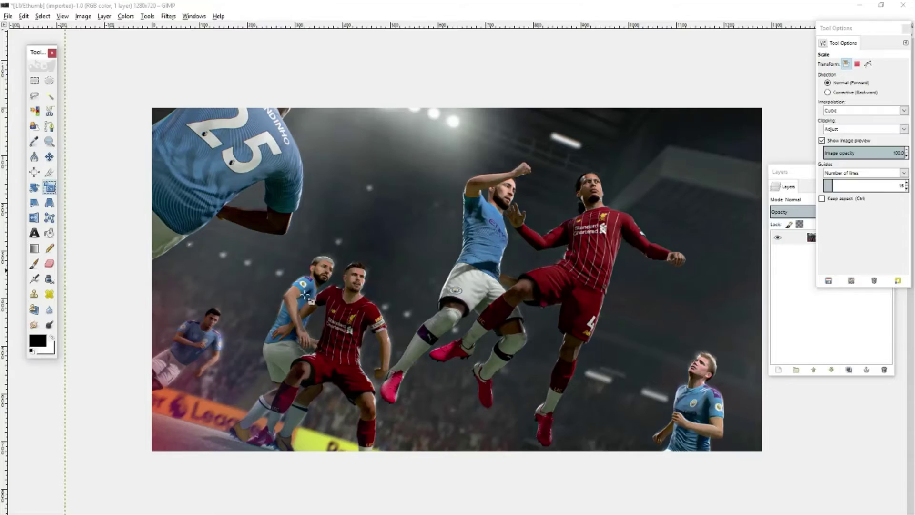
{"action": "left_click", "coordinate": [712, 455]}
{"action": "left_click_drag", "start_coordinate": [864, 497], "coordinate": [575, 345]}
{"action": "left_click", "coordinate": [126, 252]}
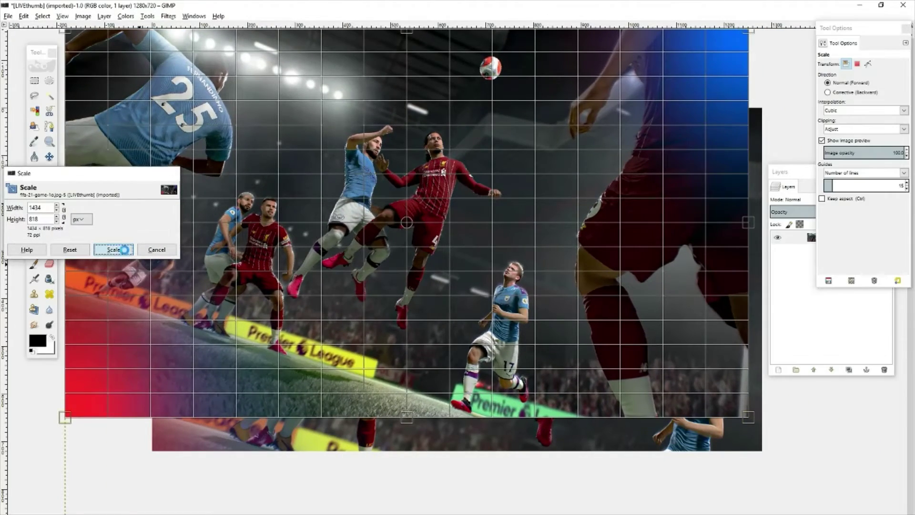
Step: Centre the football image over the canvas and scale it to 1294 x 727 pixels so it just covers the thumbnail area
{"action": "left_click", "coordinate": [49, 156]}
{"action": "left_click_drag", "start_coordinate": [403, 211], "coordinate": [462, 271]}
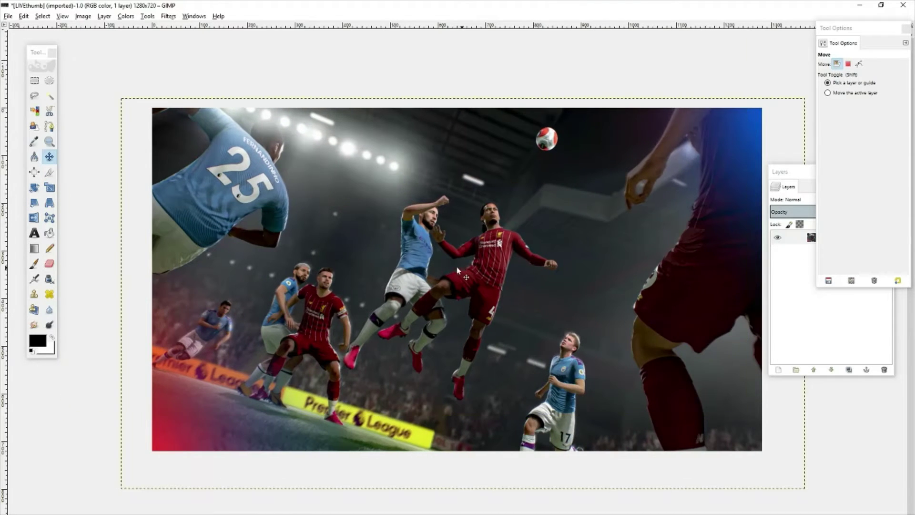
{"action": "left_click", "coordinate": [50, 202]}
{"action": "left_click", "coordinate": [173, 134]}
{"action": "left_click_drag", "start_coordinate": [123, 102], "coordinate": [149, 109]}
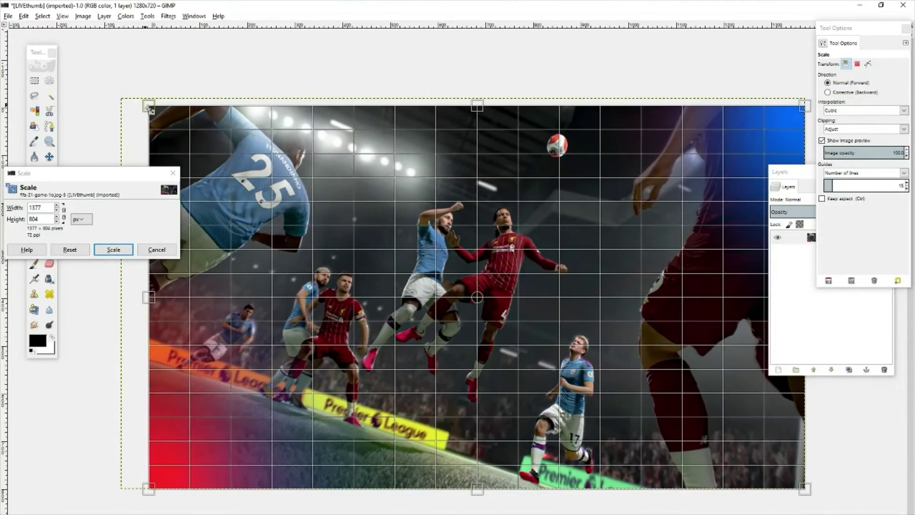
{"action": "left_click_drag", "start_coordinate": [156, 481], "coordinate": [158, 447]}
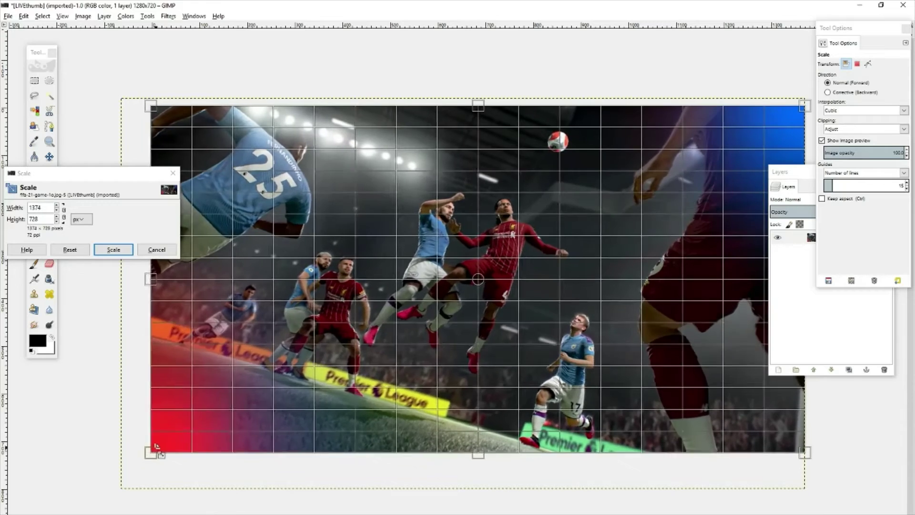
{"action": "left_click_drag", "start_coordinate": [810, 458], "coordinate": [737, 439]}
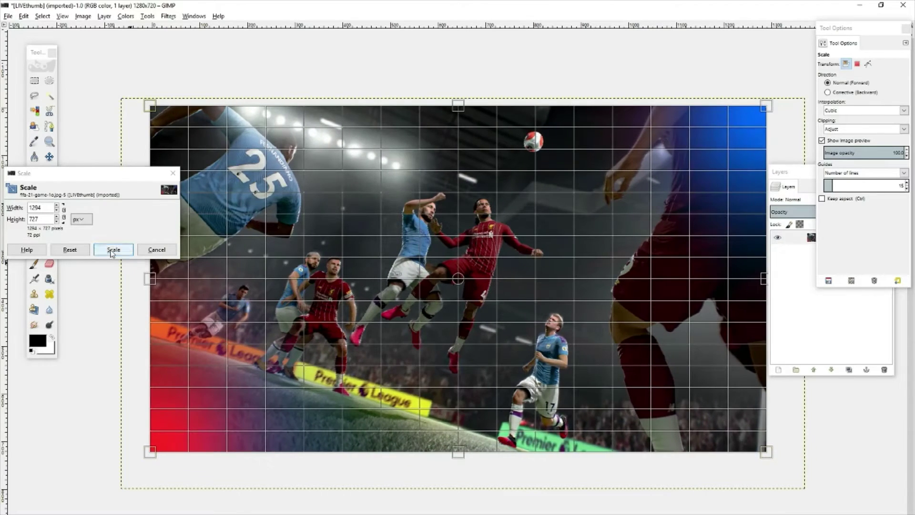
{"action": "left_click", "coordinate": [114, 249]}
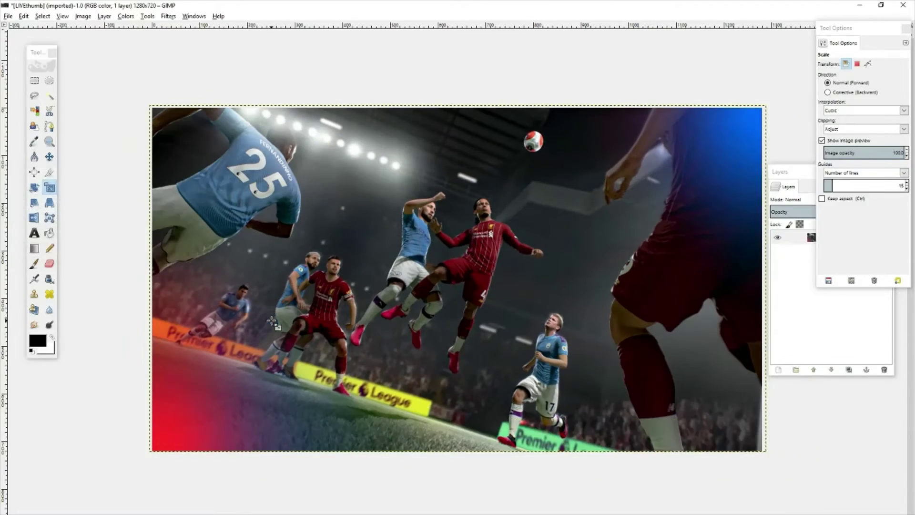
Step: Duplicate the football image layer and insert a white-filled 1280 x 720 layer between the copy and the original
{"action": "left_click", "coordinate": [789, 176]}
{"action": "left_click", "coordinate": [843, 369]}
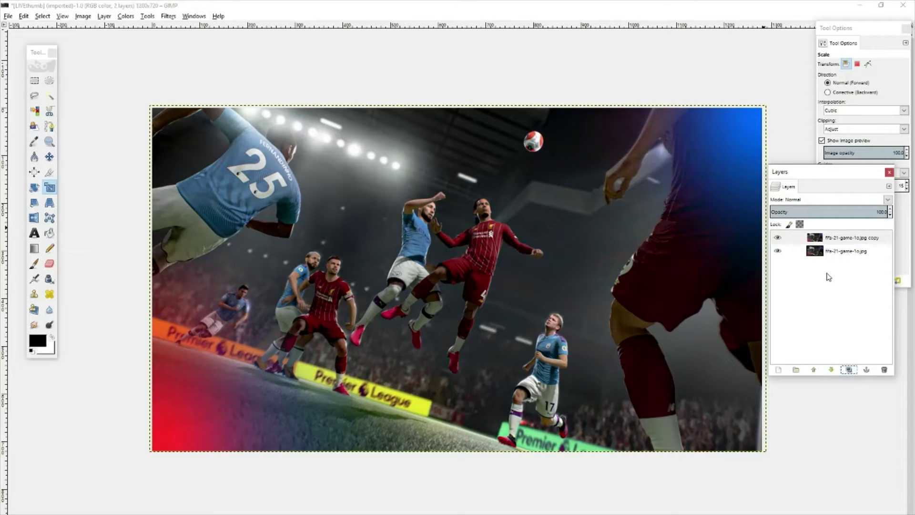
{"action": "left_click", "coordinate": [777, 370]}
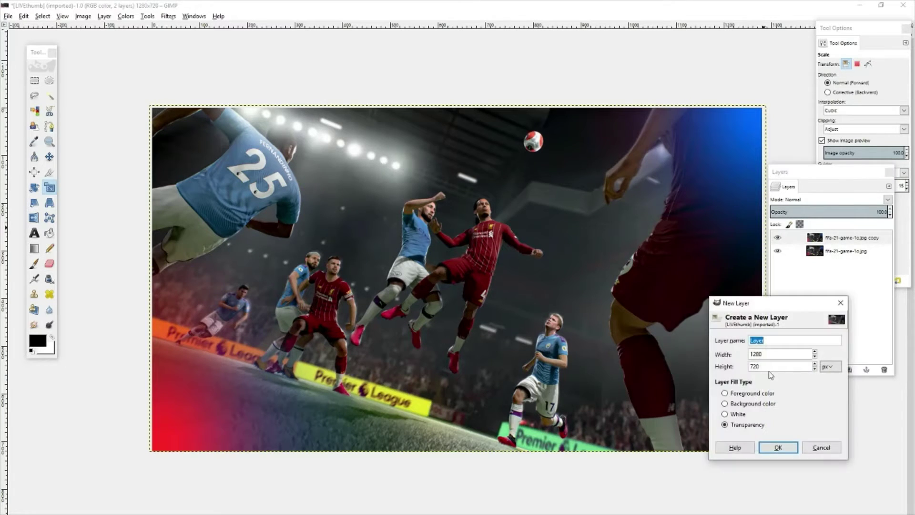
{"action": "left_click", "coordinate": [724, 414]}
{"action": "left_click", "coordinate": [778, 447]}
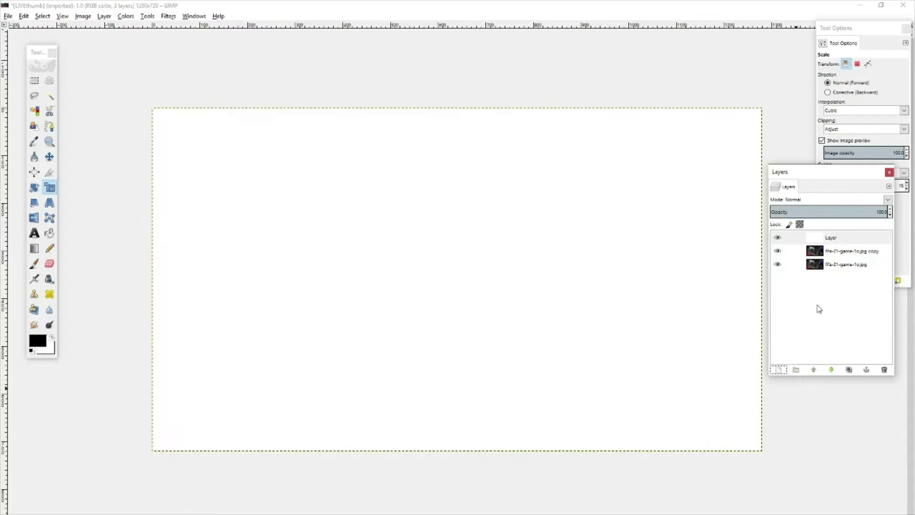
{"action": "left_click", "coordinate": [832, 371]}
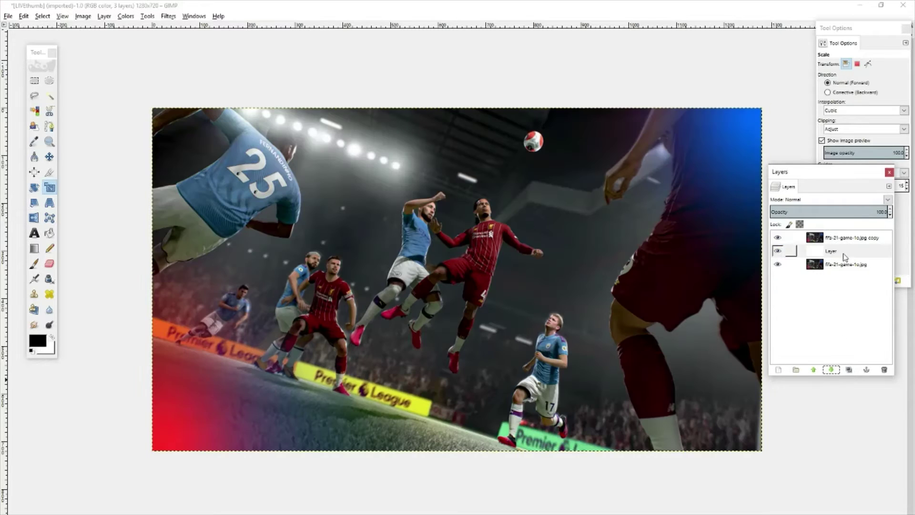
Step: Erase the surroundings of the two jumping players on the copied layer with the 1. Pixel brush at size 566.47
{"action": "right_click", "coordinate": [834, 242]}
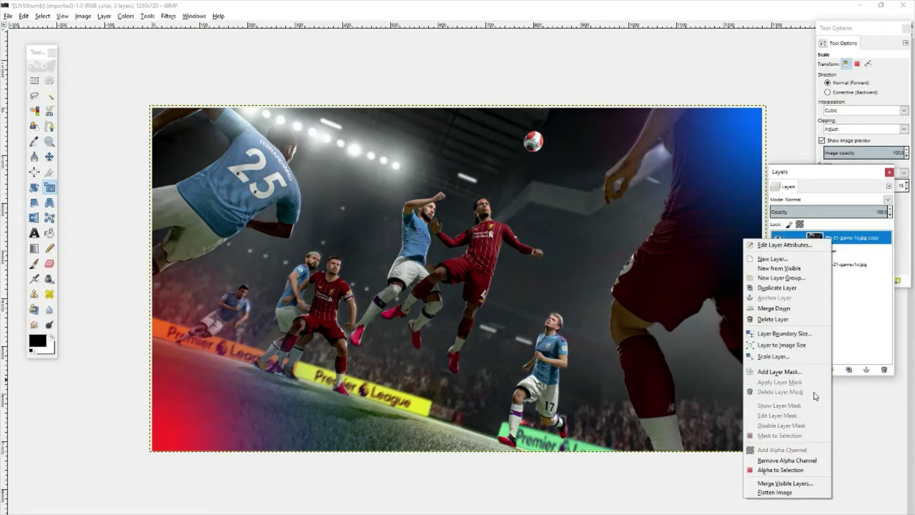
{"action": "left_click", "coordinate": [636, 5]}
{"action": "double_click", "coordinate": [51, 265]}
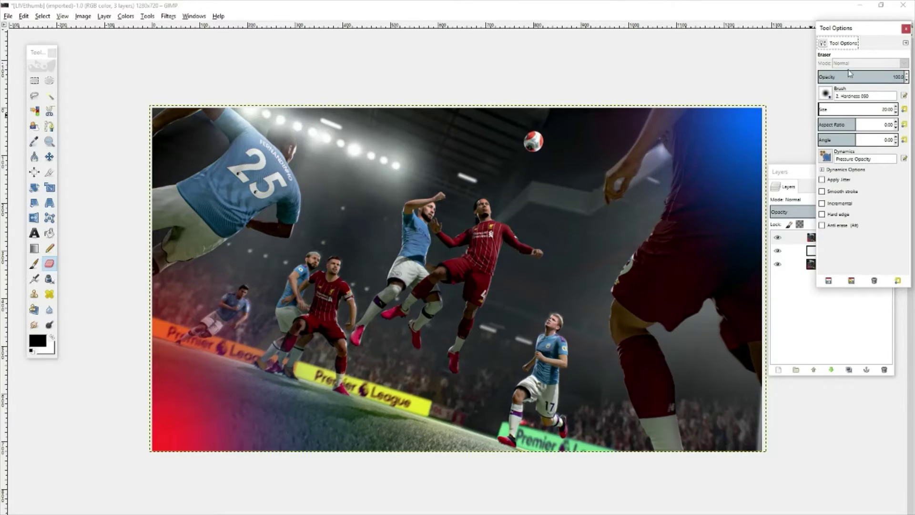
{"action": "left_click", "coordinate": [825, 94]}
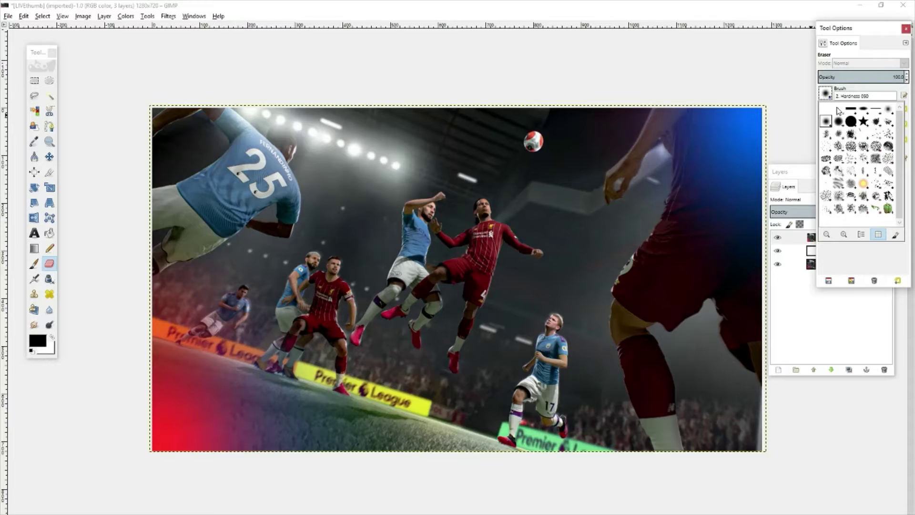
{"action": "left_click", "coordinate": [838, 110]}
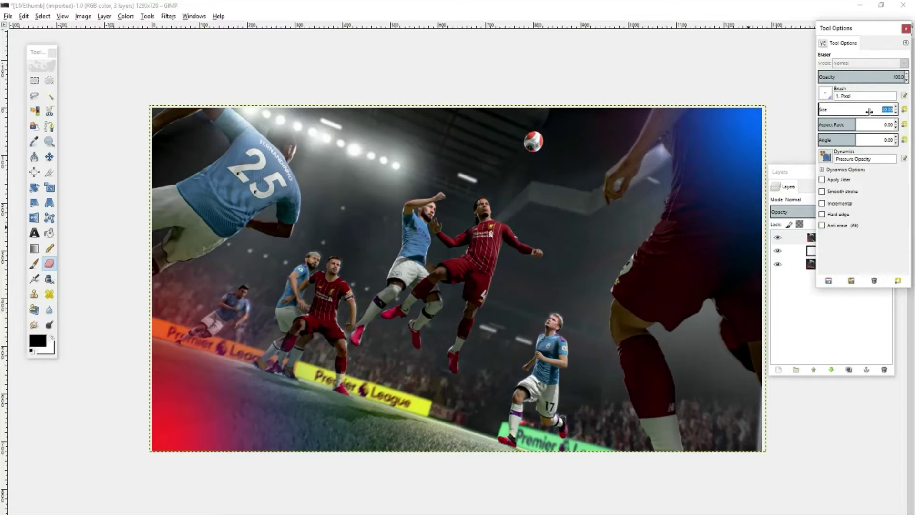
{"action": "left_click", "coordinate": [861, 110]}
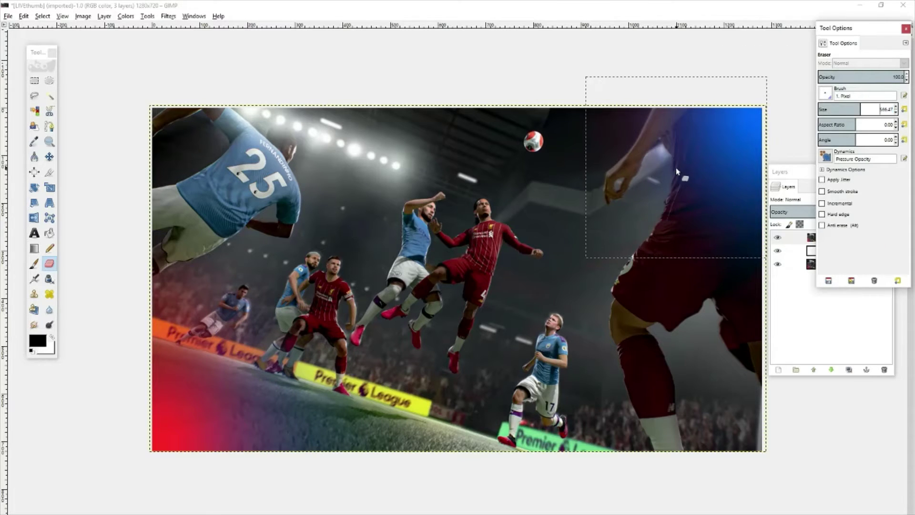
{"action": "mouse_move", "coordinate": [676, 167]}
{"action": "left_mouse_down"}
{"action": "mouse_move", "coordinate": [675, 302]}
{"action": "mouse_move", "coordinate": [639, 381]}
{"action": "mouse_move", "coordinate": [575, 465]}
{"action": "mouse_move", "coordinate": [522, 492]}
{"action": "mouse_move", "coordinate": [374, 501]}
{"action": "mouse_move", "coordinate": [296, 495]}
{"action": "mouse_move", "coordinate": [238, 463]}
{"action": "mouse_move", "coordinate": [217, 391]}
{"action": "mouse_move", "coordinate": [212, 265]}
{"action": "mouse_move", "coordinate": [248, 124]}
{"action": "mouse_move", "coordinate": [313, 71]}
{"action": "mouse_move", "coordinate": [376, 63]}
{"action": "mouse_move", "coordinate": [574, 75]}
{"action": "mouse_move", "coordinate": [636, 151]}
{"action": "mouse_move", "coordinate": [670, 221]}
{"action": "left_mouse_up"}
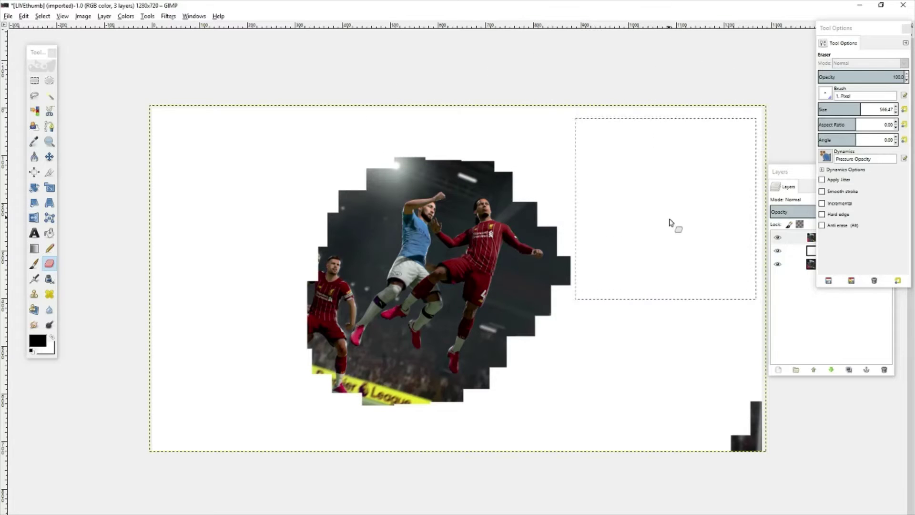
Step: Start a path at the blue-shirted player's front ankle and trace it around his pink boot to the toe
{"action": "left_click", "coordinate": [71, 505]}
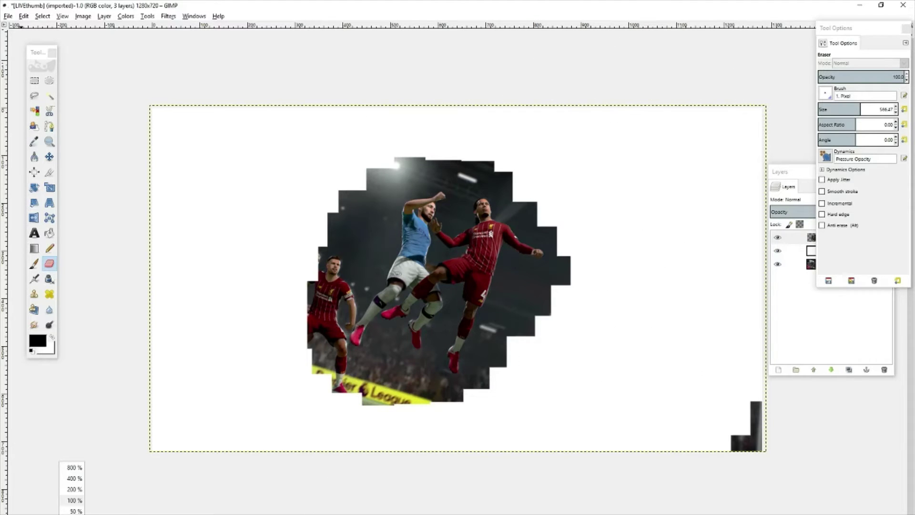
{"action": "left_click", "coordinate": [73, 477]}
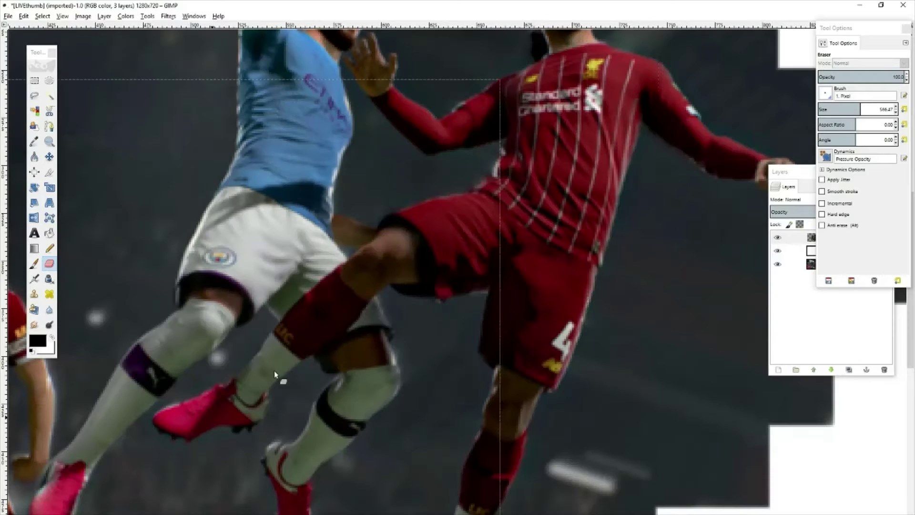
{"action": "left_click", "coordinate": [50, 127]}
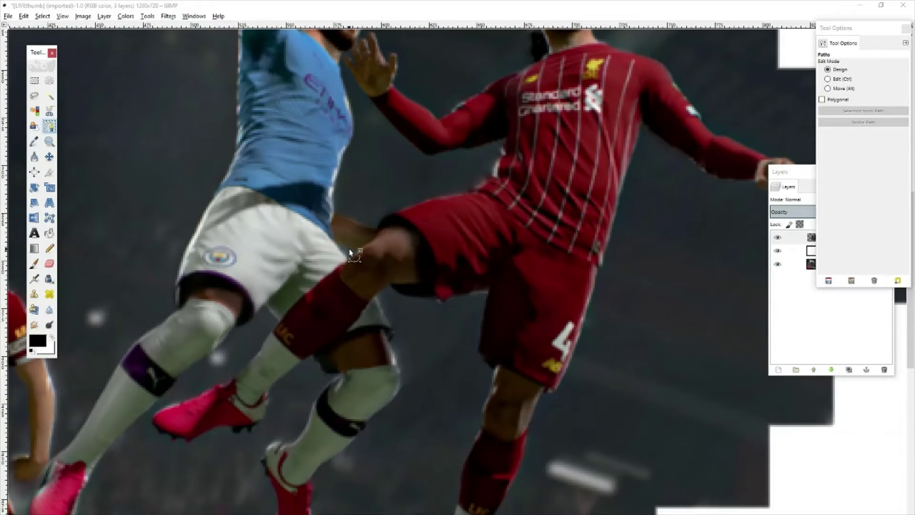
{"action": "scroll", "coordinate": [350, 252], "scroll_direction": "up", "scroll_amount": 5}
{"action": "scroll", "coordinate": [207, 404], "scroll_direction": "down", "scroll_amount": 7}
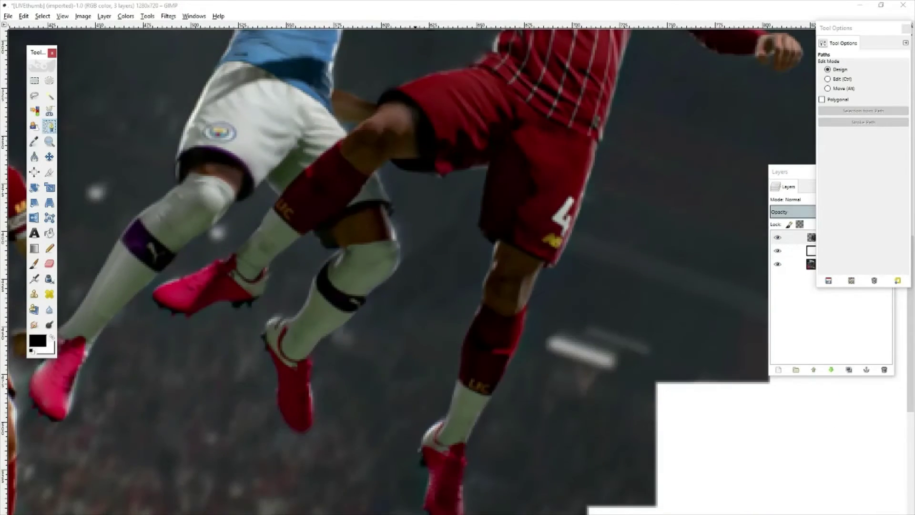
{"action": "scroll", "coordinate": [411, 267], "scroll_direction": "left", "scroll_amount": 5}
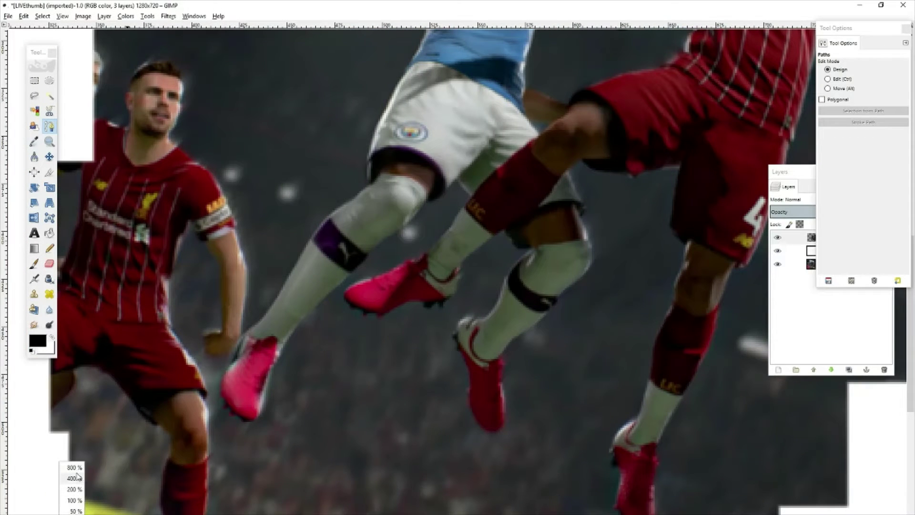
{"action": "key", "text": "plus"}
{"action": "scroll", "coordinate": [334, 333], "scroll_direction": "down", "scroll_amount": 3}
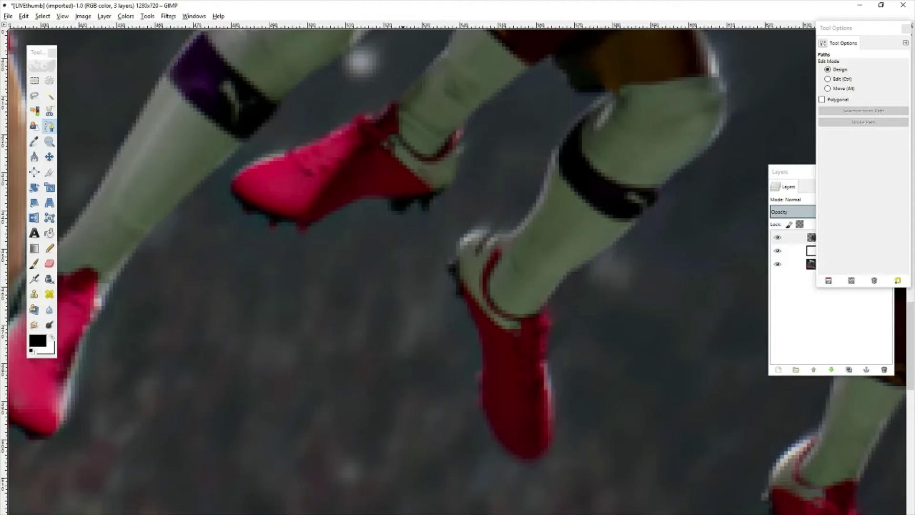
{"action": "scroll", "coordinate": [411, 267], "scroll_direction": "left", "scroll_amount": 5}
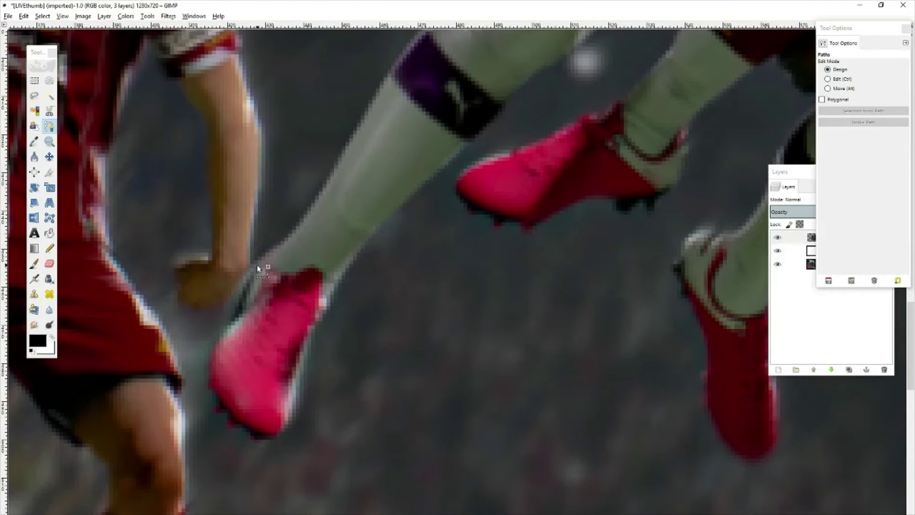
{"action": "left_click", "coordinate": [252, 265]}
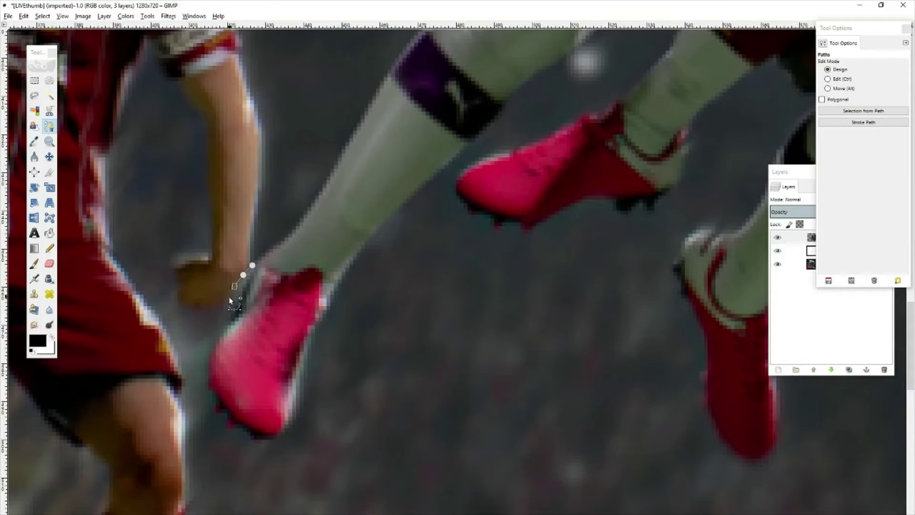
{"action": "left_click", "coordinate": [229, 299]}
{"action": "left_click", "coordinate": [220, 322]}
{"action": "left_click", "coordinate": [210, 367]}
{"action": "left_click", "coordinate": [213, 387]}
{"action": "left_click", "coordinate": [220, 400]}
{"action": "left_click", "coordinate": [230, 412]}
{"action": "left_click", "coordinate": [243, 424]}
{"action": "left_click", "coordinate": [252, 428]}
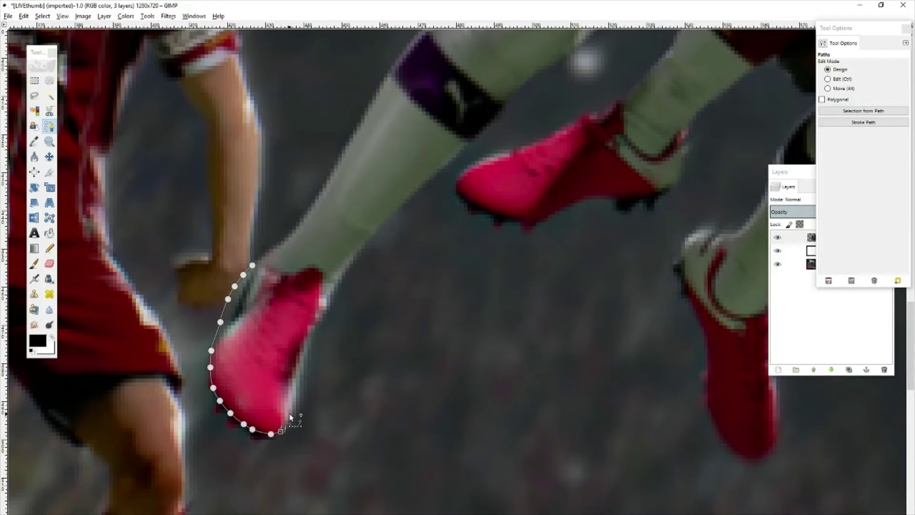
Step: Continue the path from the toe along the boot's other edge and up the calf to the purple sock band
{"action": "left_click", "coordinate": [294, 383]}
{"action": "left_click", "coordinate": [296, 366]}
{"action": "left_click_drag", "start_coordinate": [331, 290], "coordinate": [351, 257]}
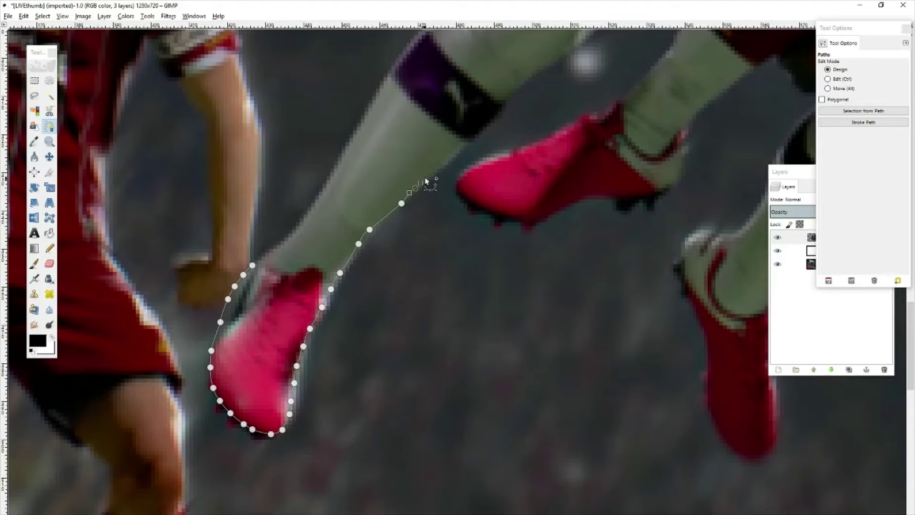
{"action": "left_click_drag", "start_coordinate": [425, 181], "coordinate": [454, 159]}
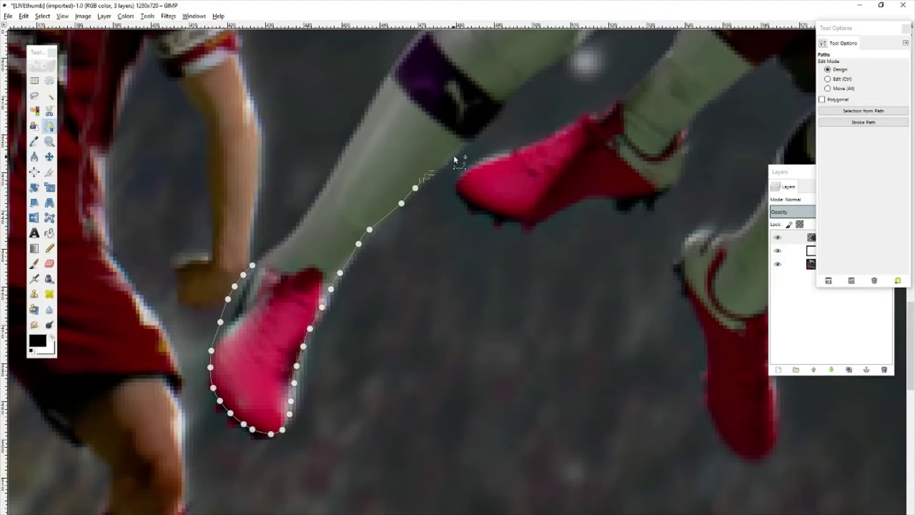
{"action": "left_click", "coordinate": [485, 125]}
{"action": "left_click", "coordinate": [500, 104]}
Step: Extend the path from the sock band past the knee and shorts hem to the gap between the players' legs
{"action": "scroll", "coordinate": [613, 300], "scroll_direction": "up", "scroll_amount": 5}
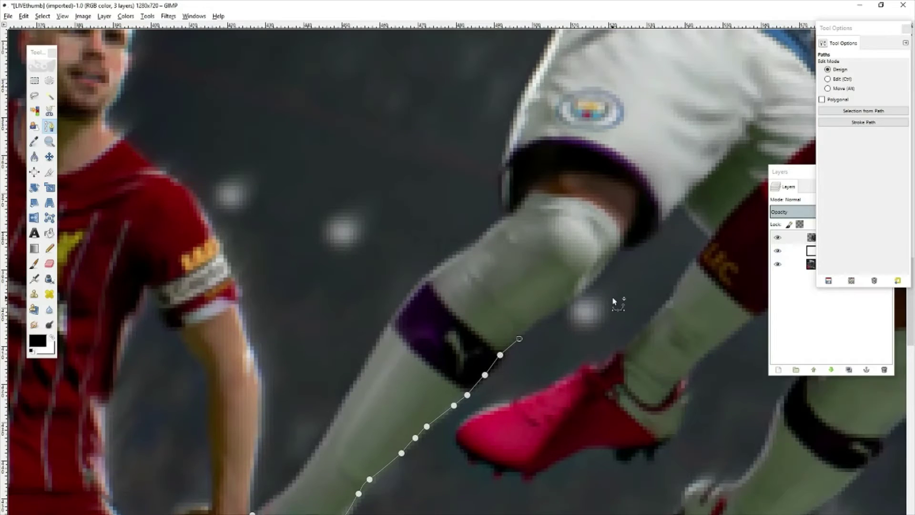
{"action": "left_click", "coordinate": [565, 303]}
{"action": "left_click", "coordinate": [617, 253]}
{"action": "left_click", "coordinate": [633, 248]}
{"action": "left_click", "coordinate": [649, 239]}
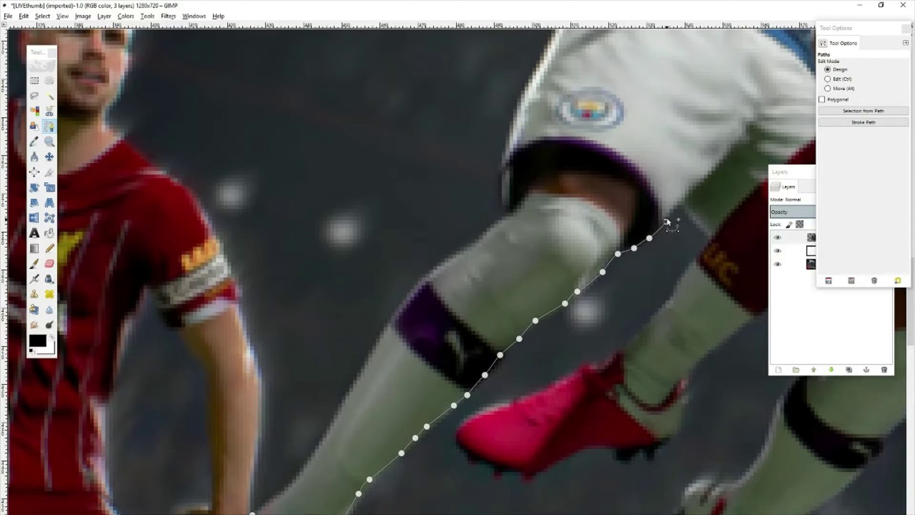
{"action": "left_click", "coordinate": [666, 221]}
{"action": "left_click", "coordinate": [677, 208]}
Step: Carry the path down the near edge of the red-shirted player's raised shin to the top of his pink boot
{"action": "left_click", "coordinate": [693, 213]}
{"action": "left_click", "coordinate": [698, 230]}
{"action": "left_click", "coordinate": [707, 239]}
{"action": "left_click", "coordinate": [642, 326]}
{"action": "left_click", "coordinate": [628, 345]}
{"action": "left_click", "coordinate": [618, 353]}
{"action": "left_click", "coordinate": [594, 363]}
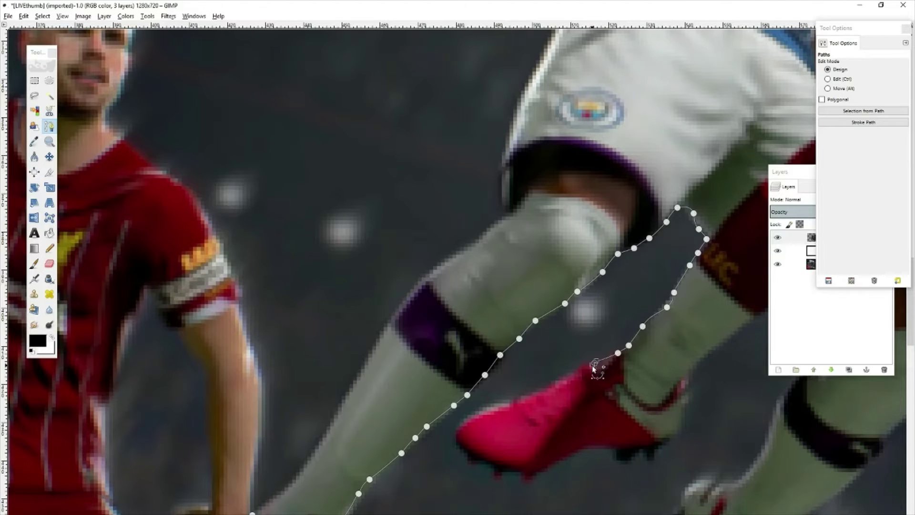
Step: Trace the path along the upper edge of the raised pink boot and around its toe
{"action": "left_click", "coordinate": [575, 370]}
{"action": "left_click", "coordinate": [540, 386]}
{"action": "left_click", "coordinate": [529, 391]}
{"action": "left_click", "coordinate": [502, 405]}
{"action": "left_click", "coordinate": [476, 413]}
{"action": "left_click", "coordinate": [449, 426]}
{"action": "left_click", "coordinate": [466, 448]}
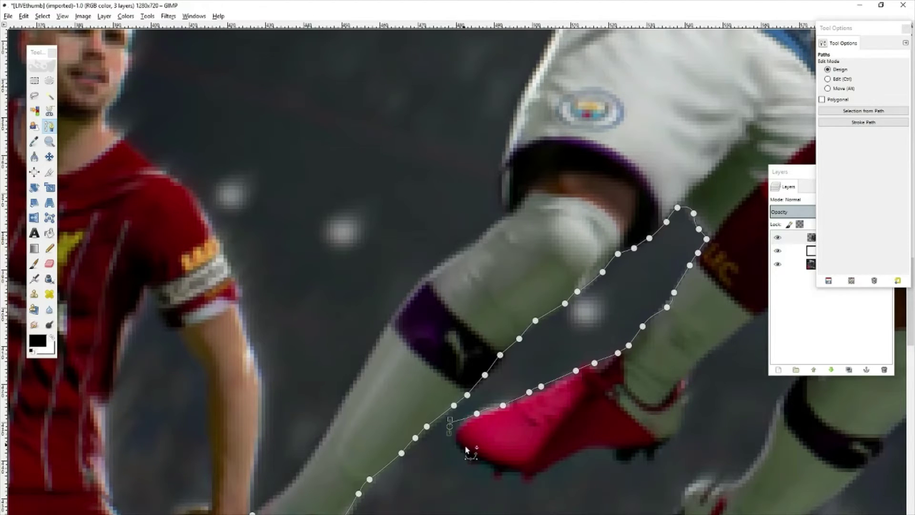
Step: Continue the path along the sole of the raised pink boot to its heel
{"action": "left_click", "coordinate": [483, 456]}
{"action": "left_click", "coordinate": [502, 464]}
{"action": "left_click", "coordinate": [521, 470]}
{"action": "left_click", "coordinate": [534, 472]}
{"action": "left_click", "coordinate": [557, 462]}
{"action": "left_click", "coordinate": [574, 451]}
{"action": "left_click", "coordinate": [591, 449]}
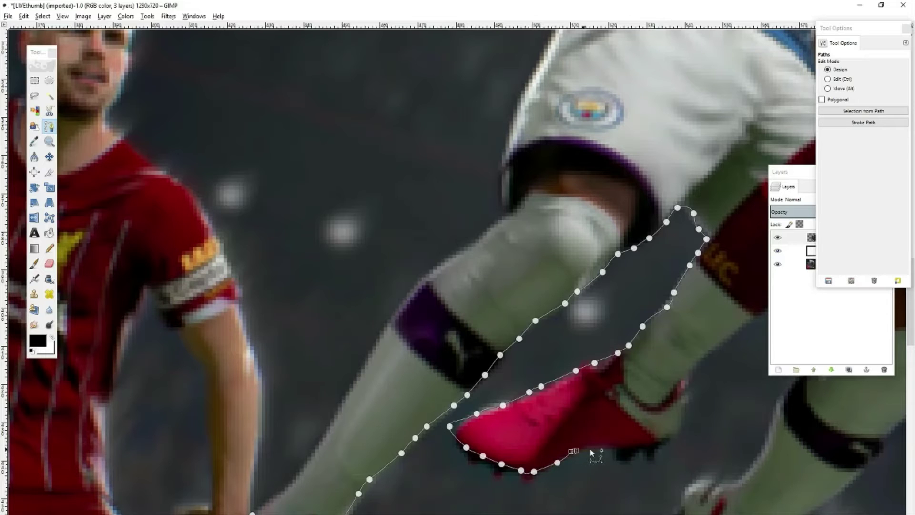
{"action": "left_click", "coordinate": [620, 447]}
{"action": "left_click", "coordinate": [646, 446]}
{"action": "left_click", "coordinate": [660, 443]}
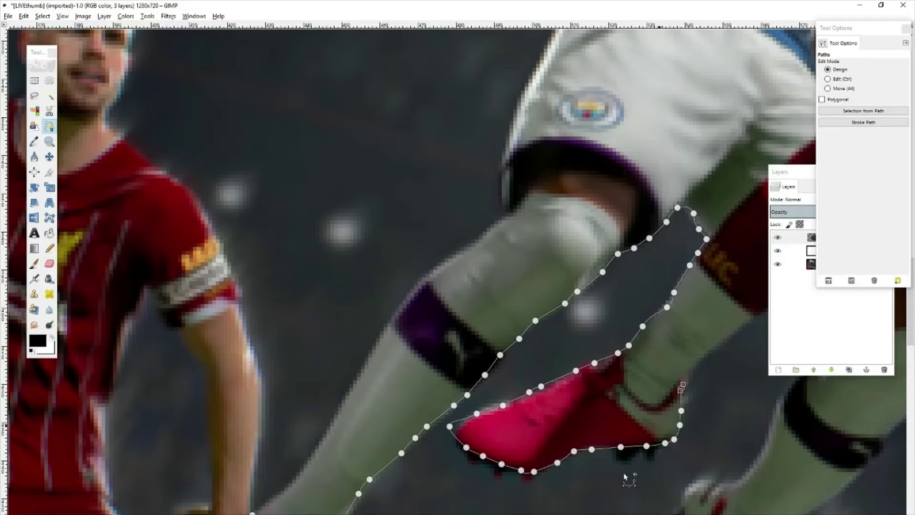
Step: Extend the path from the raised pink boot's heel up the underside of the calf to the dark red sock
{"action": "scroll", "coordinate": [327, 415], "scroll_direction": "right", "scroll_amount": 10}
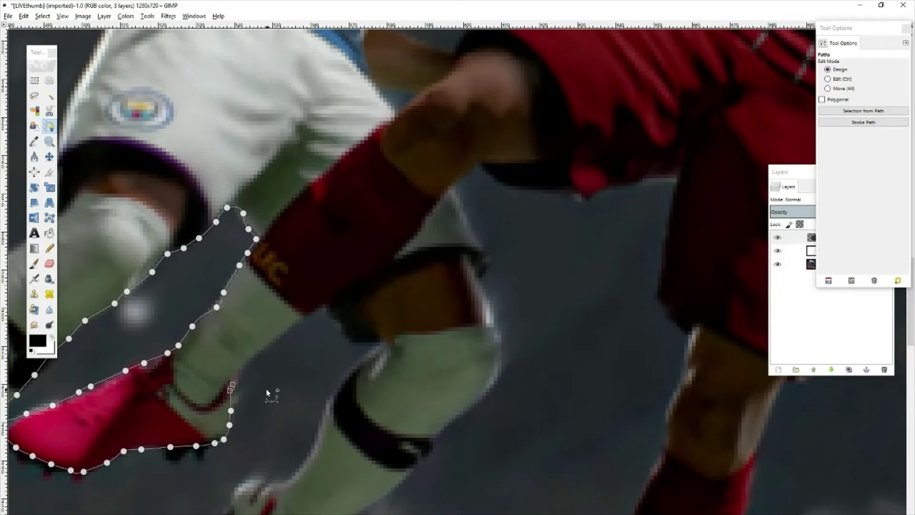
{"action": "left_click", "coordinate": [256, 356]}
{"action": "left_click", "coordinate": [279, 338]}
{"action": "left_click", "coordinate": [301, 323]}
{"action": "left_click", "coordinate": [323, 307]}
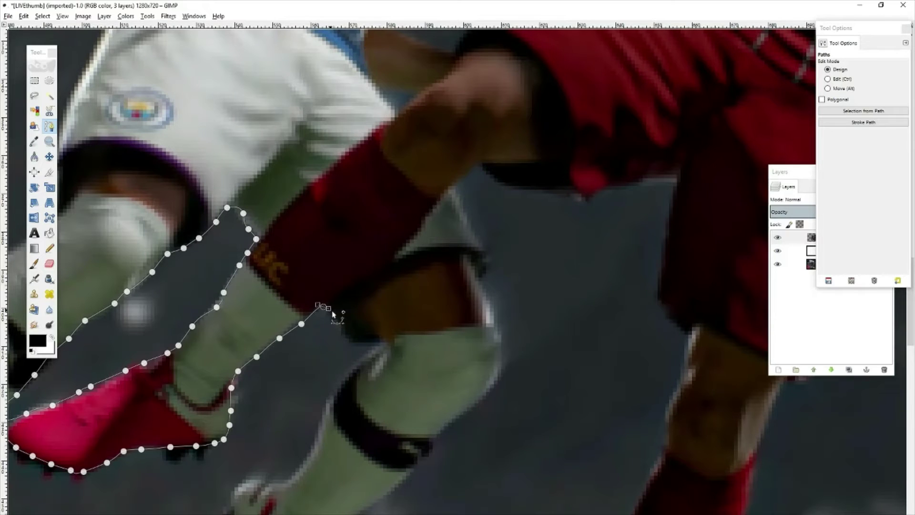
Step: Trace the path around the dark shorts hem to the back of the white-shorts player's trailing knee
{"action": "left_click", "coordinate": [337, 318]}
{"action": "left_click", "coordinate": [340, 331]}
{"action": "left_click", "coordinate": [356, 345]}
{"action": "left_click", "coordinate": [380, 348]}
{"action": "left_click", "coordinate": [386, 353]}
Step: Carry the path down the back of the trailing leg's sock, past the black band, to the boot's heel
{"action": "left_click", "coordinate": [360, 368]}
{"action": "left_click", "coordinate": [339, 387]}
{"action": "left_click", "coordinate": [328, 405]}
{"action": "left_click", "coordinate": [323, 427]}
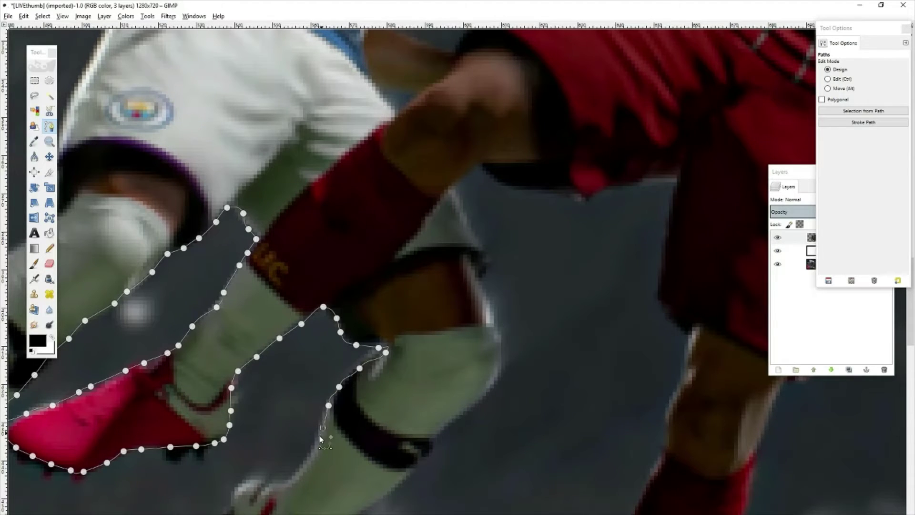
{"action": "left_click", "coordinate": [297, 473]}
{"action": "left_click", "coordinate": [282, 479]}
{"action": "left_click", "coordinate": [266, 479]}
{"action": "left_click", "coordinate": [247, 480]}
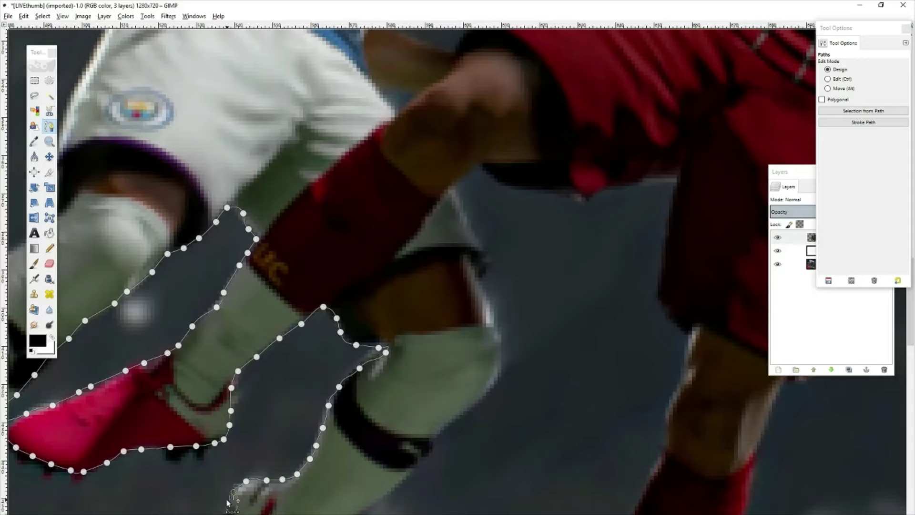
Step: Trace the path around the heel of the white-shorts player's trailing red boot
{"action": "scroll", "coordinate": [228, 502], "scroll_direction": "down", "scroll_amount": 5}
{"action": "left_click", "coordinate": [227, 258]}
{"action": "left_click", "coordinate": [230, 269]}
{"action": "left_click", "coordinate": [232, 290]}
{"action": "left_click", "coordinate": [246, 310]}
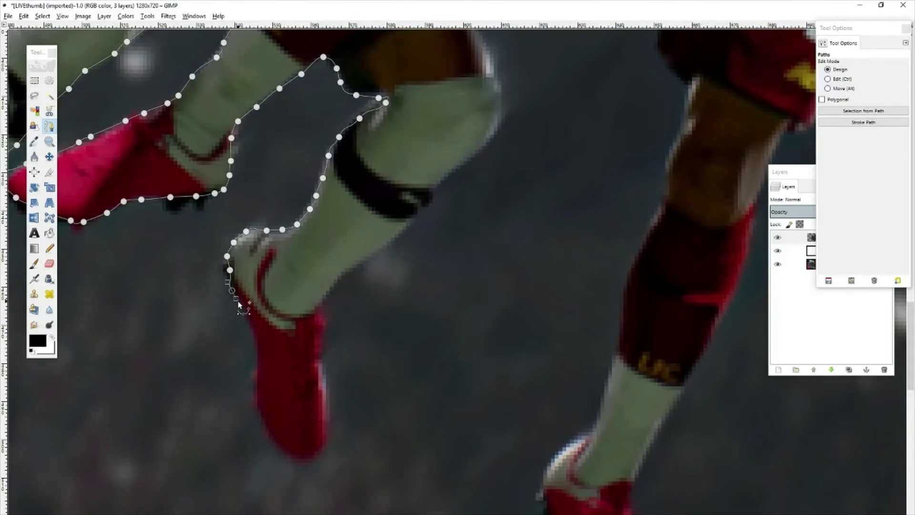
Step: Continue the path down the sole of the trailing red boot and around towards its toe
{"action": "left_click", "coordinate": [252, 326]}
{"action": "left_click", "coordinate": [256, 346]}
{"action": "left_click", "coordinate": [257, 368]}
{"action": "left_click", "coordinate": [258, 389]}
{"action": "left_click", "coordinate": [259, 404]}
{"action": "left_click", "coordinate": [265, 421]}
{"action": "left_click", "coordinate": [276, 436]}
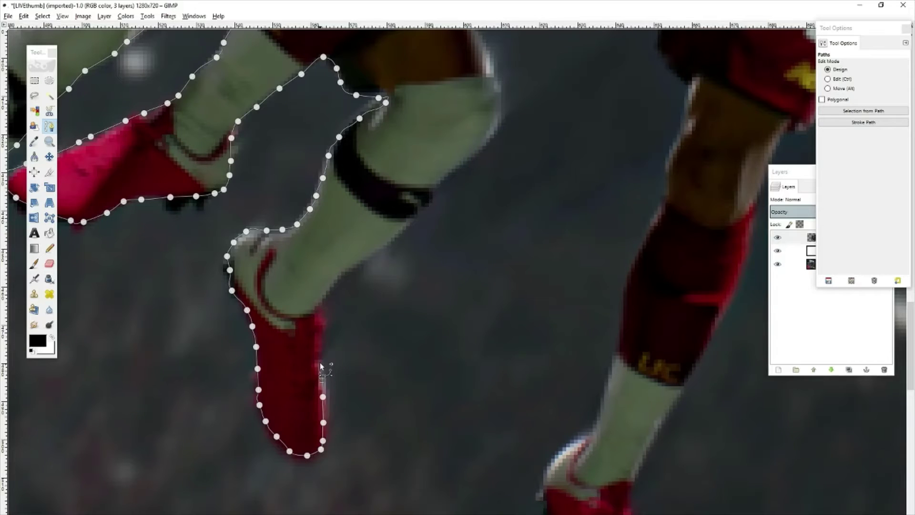
Step: Extend the path from the top of the trailing boot's tongue up the front of the lower shin
{"action": "left_click", "coordinate": [315, 313]}
{"action": "left_click", "coordinate": [309, 308]}
{"action": "left_click", "coordinate": [326, 294]}
{"action": "left_click", "coordinate": [349, 270]}
{"action": "left_click", "coordinate": [366, 257]}
{"action": "left_click", "coordinate": [387, 245]}
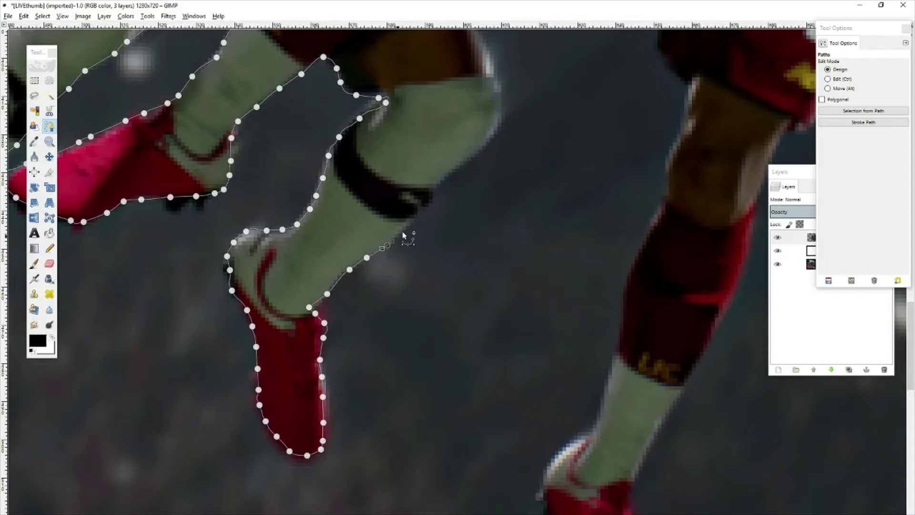
Step: Carry the path along the front of the trailing shin, past the black sock band, to just below the knee
{"action": "left_click", "coordinate": [409, 226]}
{"action": "left_click", "coordinate": [421, 210]}
{"action": "left_click", "coordinate": [430, 195]}
{"action": "left_click", "coordinate": [443, 181]}
{"action": "left_click", "coordinate": [459, 170]}
{"action": "left_click", "coordinate": [486, 142]}
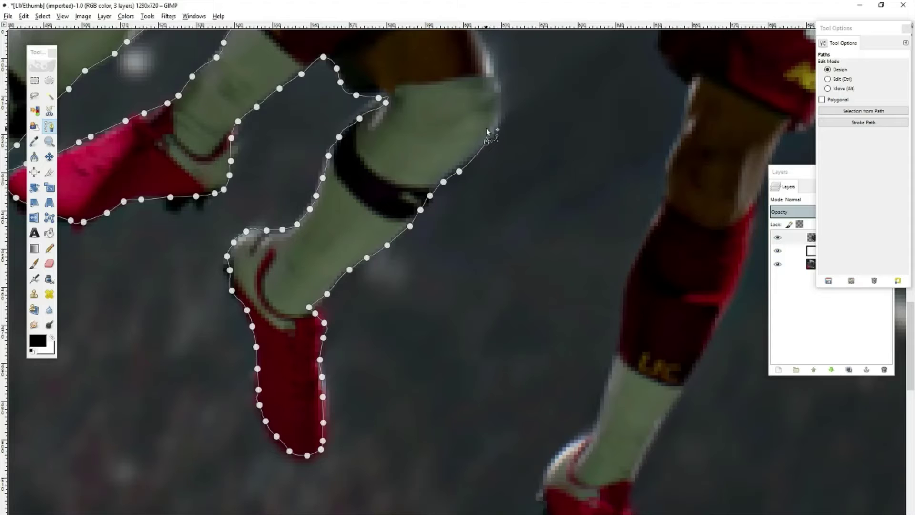
Step: Trace the path around the trailing knee and up the thigh and white shorts to the red-shirted player's raised leg
{"action": "left_click", "coordinate": [497, 124]}
{"action": "left_click", "coordinate": [499, 98]}
{"action": "left_click", "coordinate": [496, 74]}
{"action": "scroll", "coordinate": [527, 308], "scroll_direction": "up", "scroll_amount": 5}
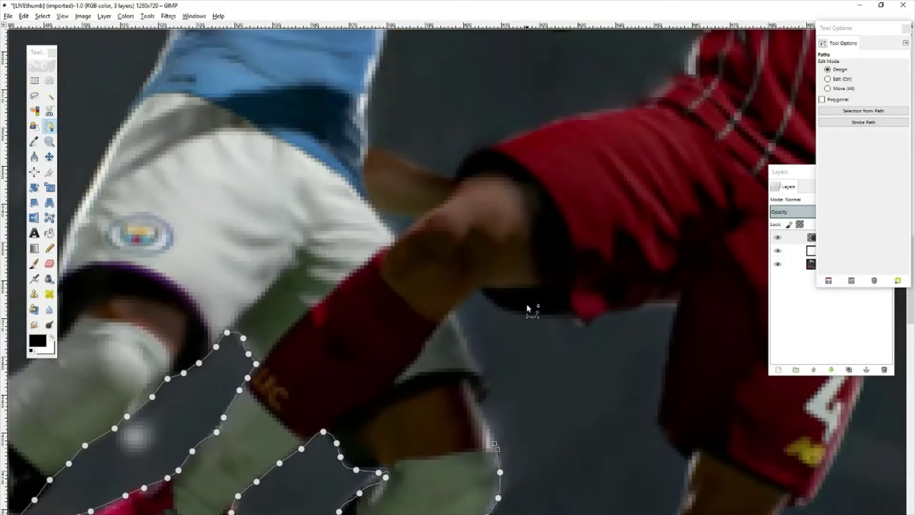
{"action": "left_click", "coordinate": [489, 427]}
{"action": "left_click", "coordinate": [486, 391]}
{"action": "left_click", "coordinate": [482, 370]}
{"action": "left_click", "coordinate": [459, 304]}
Step: Extend the path beneath the red-shirted player's raised thigh and along the underside of his shorts to the other shorts leg
{"action": "left_click", "coordinate": [476, 291]}
{"action": "left_click", "coordinate": [487, 295]}
{"action": "left_click", "coordinate": [501, 302]}
{"action": "left_click", "coordinate": [524, 311]}
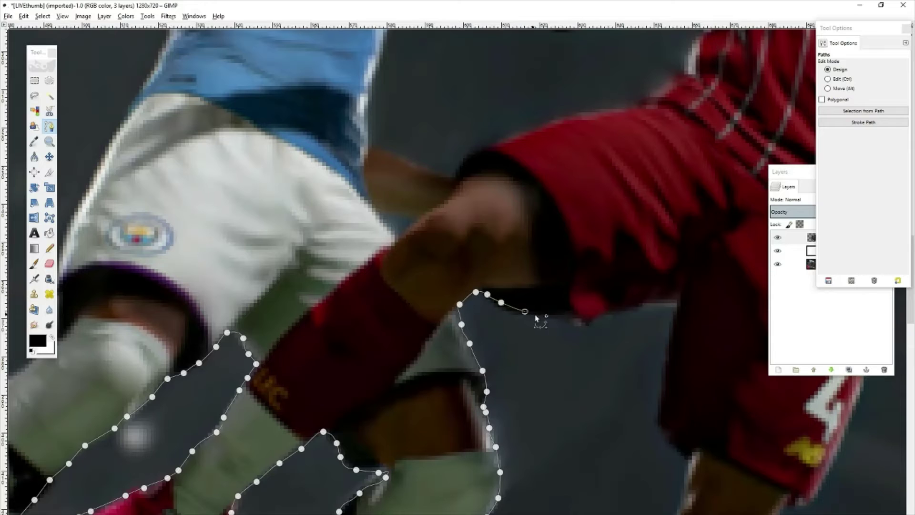
{"action": "left_click", "coordinate": [550, 317]}
{"action": "left_click", "coordinate": [571, 318]}
{"action": "left_click", "coordinate": [584, 321]}
{"action": "left_click", "coordinate": [607, 314]}
{"action": "left_click", "coordinate": [633, 309]}
{"action": "left_click", "coordinate": [665, 305]}
{"action": "left_click", "coordinate": [676, 303]}
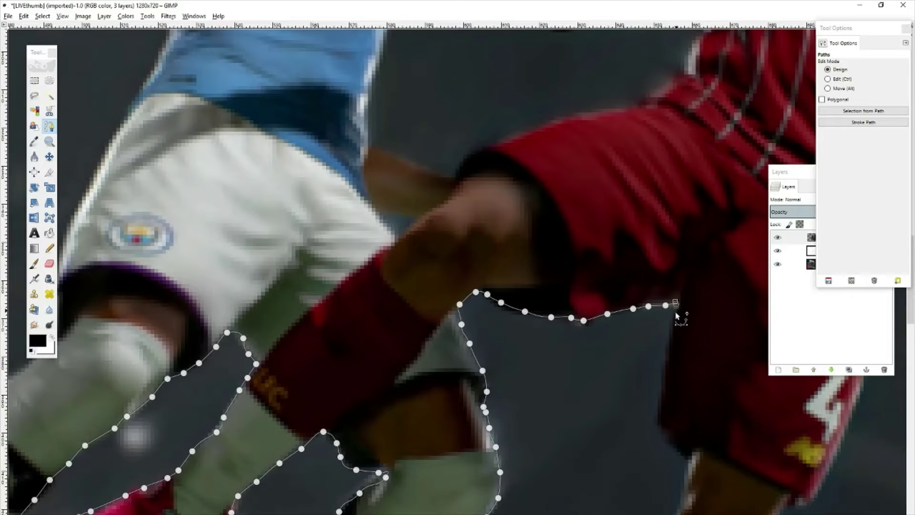
Step: Trace the path down the inner edge of the red-shirted player's other shorts leg and around its hem
{"action": "left_click", "coordinate": [671, 326]}
{"action": "left_click", "coordinate": [662, 348]}
{"action": "left_click", "coordinate": [661, 377]}
{"action": "left_click", "coordinate": [658, 395]}
{"action": "left_click", "coordinate": [656, 420]}
{"action": "left_click", "coordinate": [662, 442]}
{"action": "left_click", "coordinate": [681, 454]}
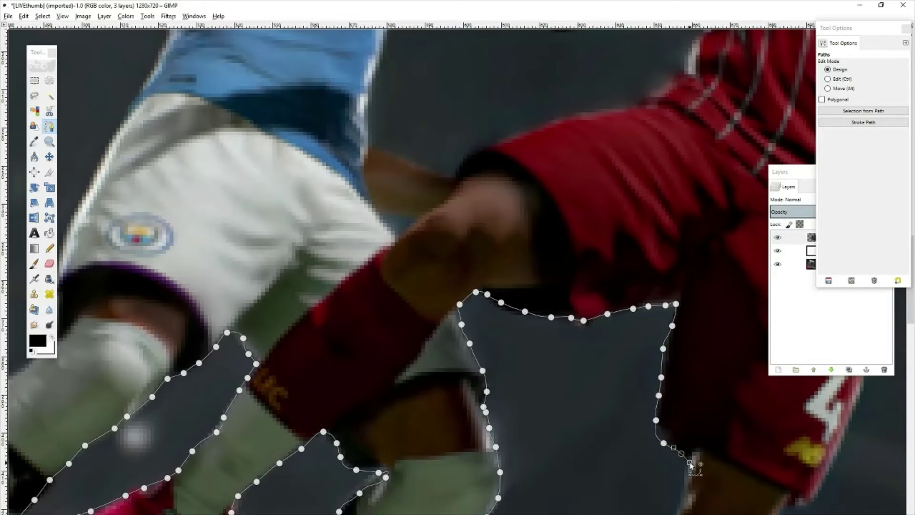
Step: Carry the path down the back of the red-shirted player's bare standing knee to the top of his sock
{"action": "scroll", "coordinate": [688, 469], "scroll_direction": "down", "scroll_amount": 5}
{"action": "left_click", "coordinate": [690, 223]}
{"action": "left_click", "coordinate": [685, 243]}
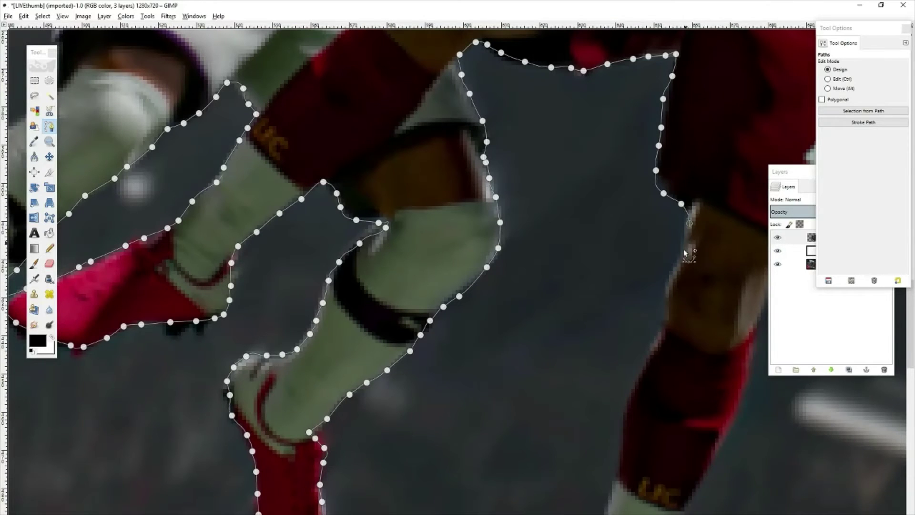
{"action": "left_click", "coordinate": [677, 261]}
{"action": "left_click", "coordinate": [667, 288]}
{"action": "left_click", "coordinate": [663, 306]}
{"action": "left_click", "coordinate": [663, 320]}
Step: Trace the path down the back edge of the standing leg's dark red sock
{"action": "left_click", "coordinate": [657, 352]}
{"action": "left_click", "coordinate": [651, 359]}
{"action": "left_click", "coordinate": [637, 383]}
{"action": "left_click", "coordinate": [630, 406]}
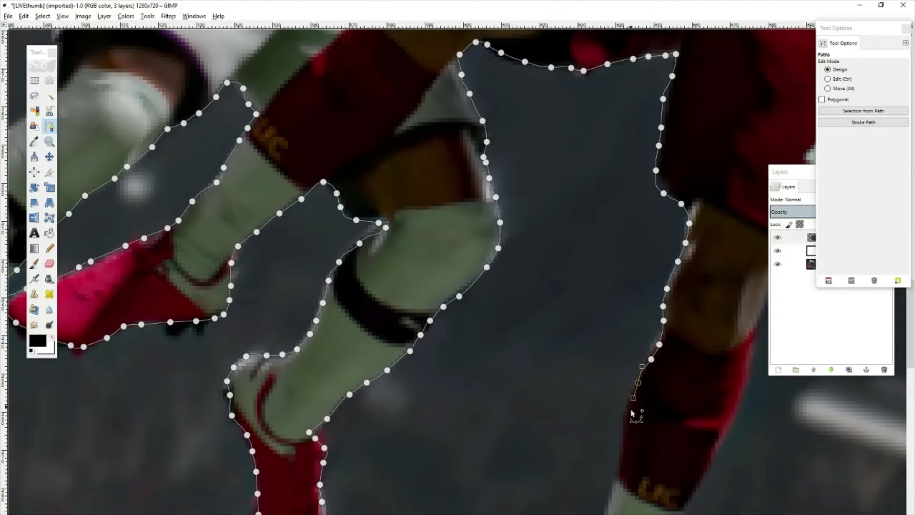
{"action": "left_click", "coordinate": [625, 427]}
{"action": "left_click", "coordinate": [621, 448]}
{"action": "left_click", "coordinate": [621, 463]}
Step: Extend the path down the pale ankle sock and around the heel of the red-shirted player's standing boot
{"action": "scroll", "coordinate": [616, 476], "scroll_direction": "down", "scroll_amount": 5}
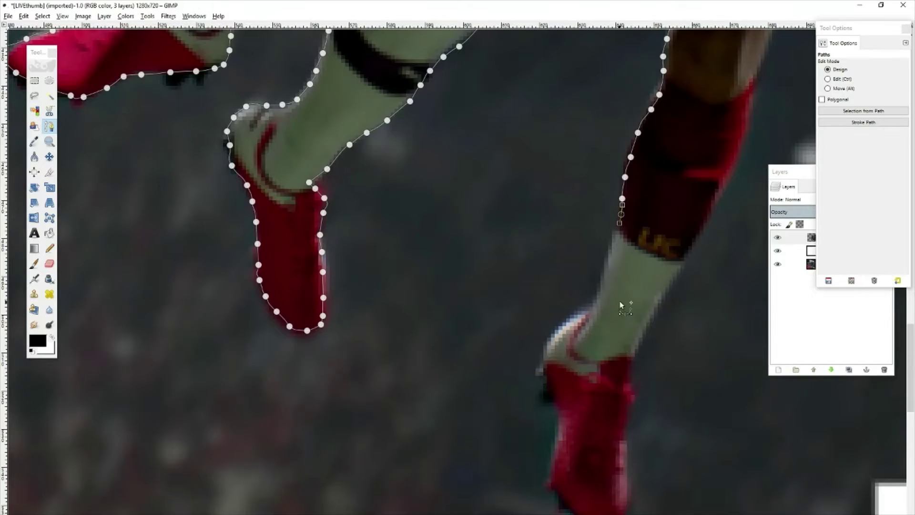
{"action": "left_click", "coordinate": [565, 333]}
{"action": "left_click", "coordinate": [551, 346]}
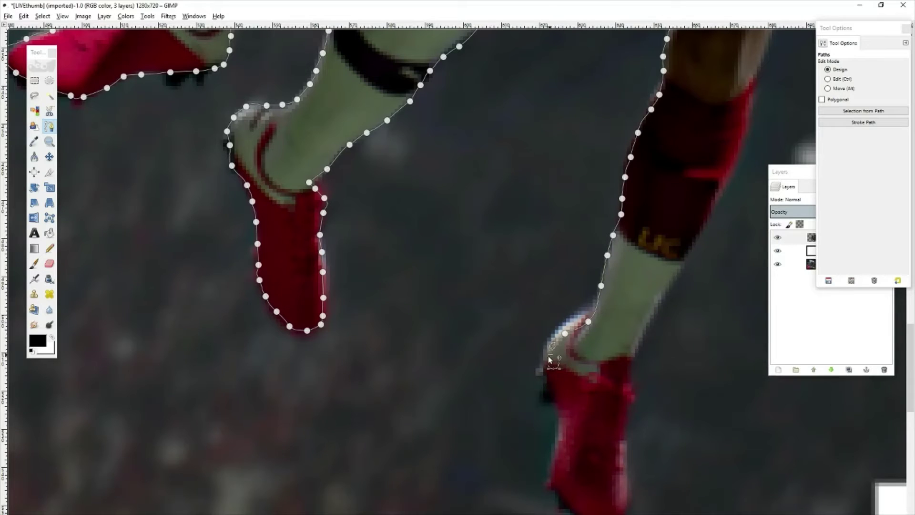
{"action": "left_click", "coordinate": [544, 367]}
{"action": "left_click", "coordinate": [552, 396]}
Step: Trace the path along the sole of the standing boot and around its toe
{"action": "left_click", "coordinate": [552, 468]}
{"action": "scroll", "coordinate": [550, 429], "scroll_direction": "down", "scroll_amount": 3}
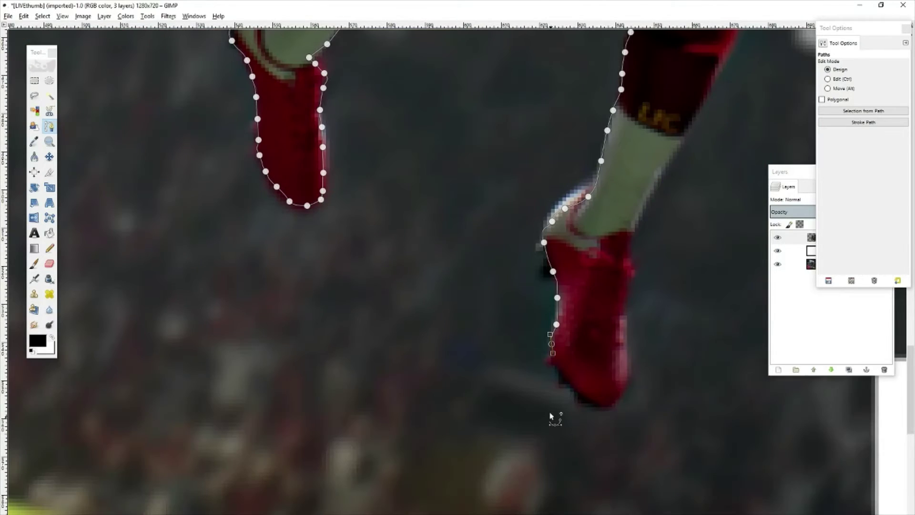
{"action": "left_click", "coordinate": [556, 372]}
{"action": "left_click", "coordinate": [578, 390]}
{"action": "left_click", "coordinate": [617, 391]}
{"action": "left_click", "coordinate": [629, 364]}
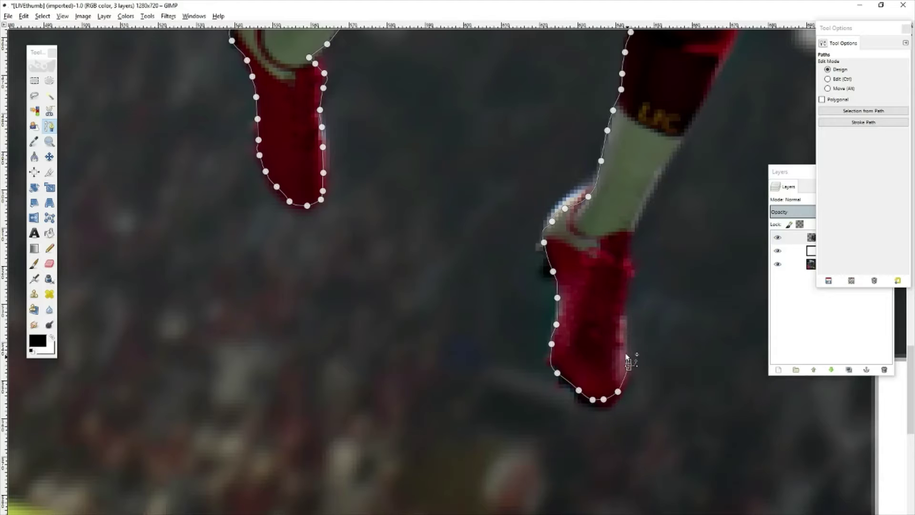
Step: Continue the path up the front edge of the standing boot to the ankle
{"action": "left_click", "coordinate": [623, 347]}
{"action": "left_click", "coordinate": [624, 319]}
{"action": "left_click", "coordinate": [627, 281]}
{"action": "left_click", "coordinate": [631, 258]}
{"action": "left_click", "coordinate": [631, 240]}
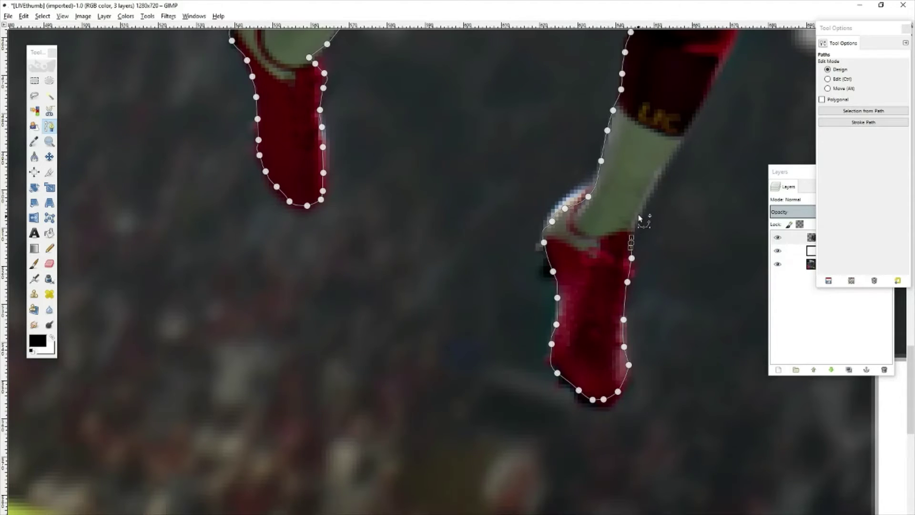
Step: Carry the path up the front of the pale ankle sock and the red sock to just below the knee
{"action": "left_click", "coordinate": [682, 134]}
{"action": "scroll", "coordinate": [742, 243], "scroll_direction": "up", "scroll_amount": 6}
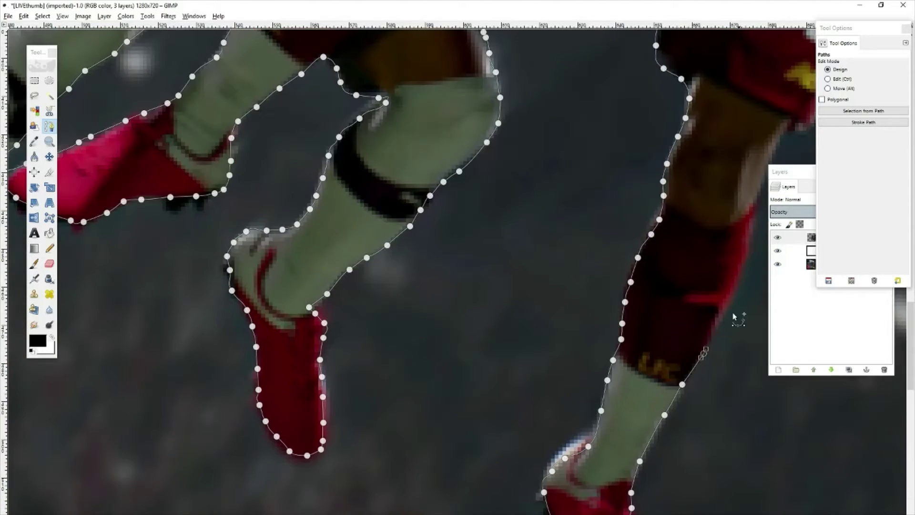
{"action": "left_click", "coordinate": [703, 353]}
{"action": "scroll", "coordinate": [363, 424], "scroll_direction": "right", "scroll_amount": 10}
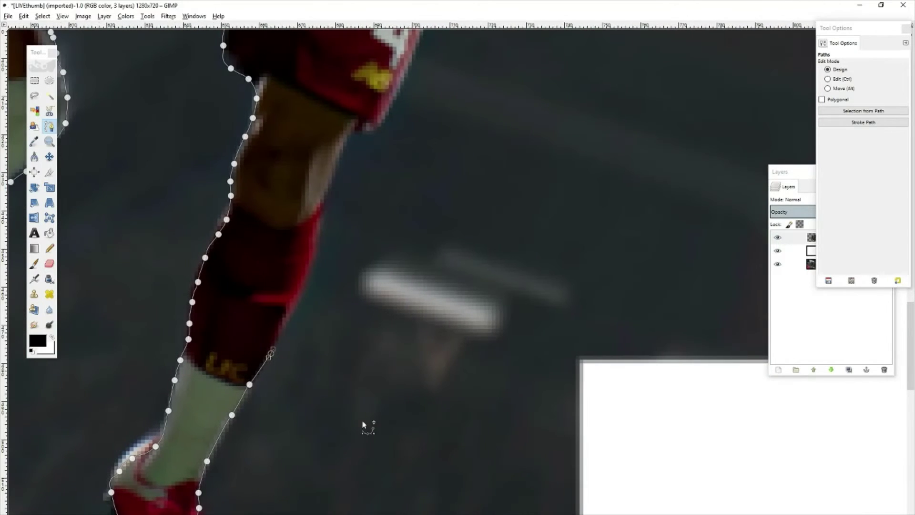
{"action": "left_click", "coordinate": [302, 285]}
{"action": "left_click", "coordinate": [306, 268]}
{"action": "left_click", "coordinate": [311, 248]}
{"action": "left_click", "coordinate": [318, 215]}
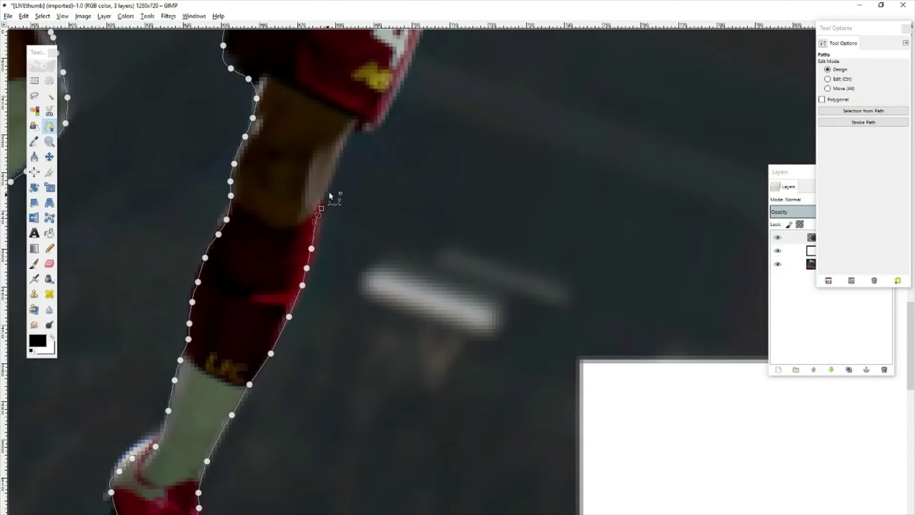
Step: Trace the path along the front of the bare standing knee to the hem of the red shorts
{"action": "left_click", "coordinate": [328, 195]}
{"action": "left_click", "coordinate": [336, 170]}
{"action": "left_click", "coordinate": [344, 148]}
{"action": "left_click", "coordinate": [353, 129]}
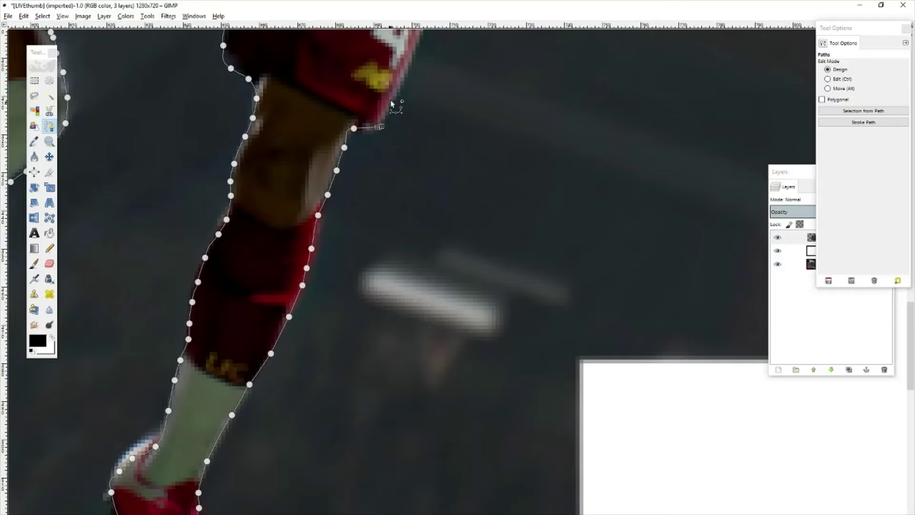
Step: Extend the path up the outer edge of the red shorts, past the number 4, to the shirt hem
{"action": "left_click_drag", "start_coordinate": [390, 95], "coordinate": [410, 54]}
{"action": "scroll", "coordinate": [441, 212], "scroll_direction": "up", "scroll_amount": 5}
{"action": "left_click", "coordinate": [431, 249]}
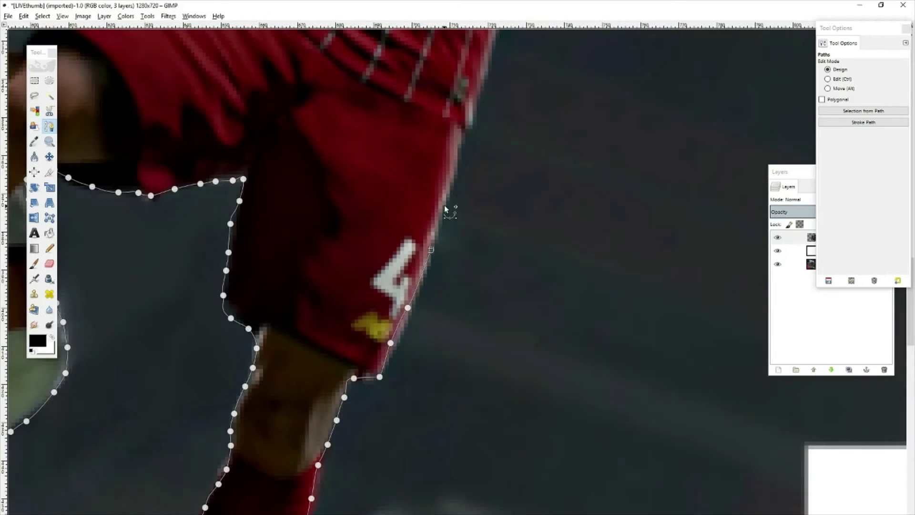
{"action": "scroll", "coordinate": [489, 216], "scroll_direction": "up", "scroll_amount": 5}
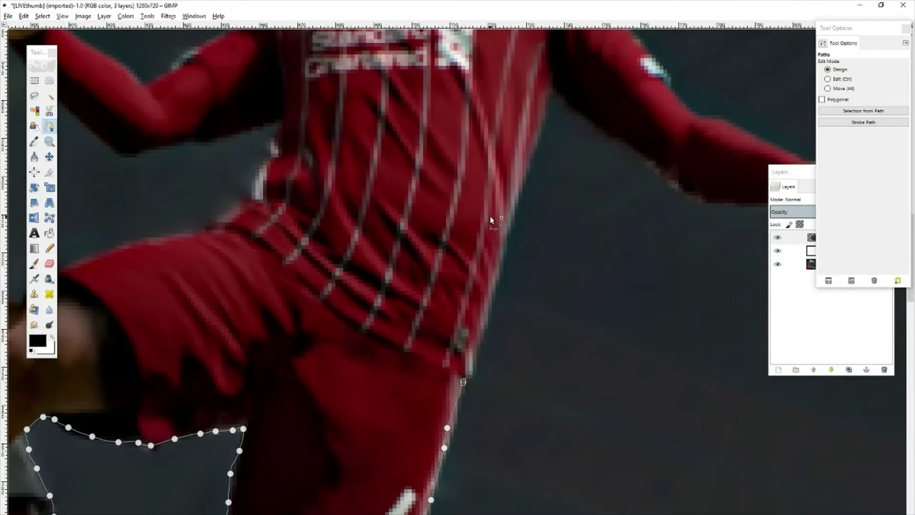
Step: Trace the path up the side of the red striped shirt to the armpit
{"action": "left_click", "coordinate": [482, 325]}
{"action": "left_click", "coordinate": [489, 299]}
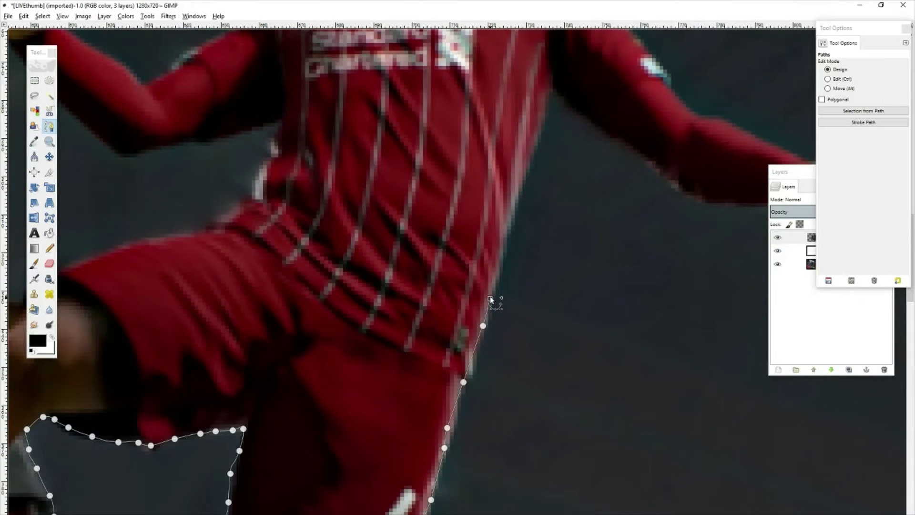
{"action": "left_click", "coordinate": [539, 118]}
{"action": "left_click", "coordinate": [546, 97]}
Step: Carry the path along the underside of the outstretched upper arm to near the elbow
{"action": "left_click", "coordinate": [569, 101]}
{"action": "left_click", "coordinate": [583, 110]}
{"action": "left_click", "coordinate": [595, 121]}
{"action": "left_click", "coordinate": [608, 133]}
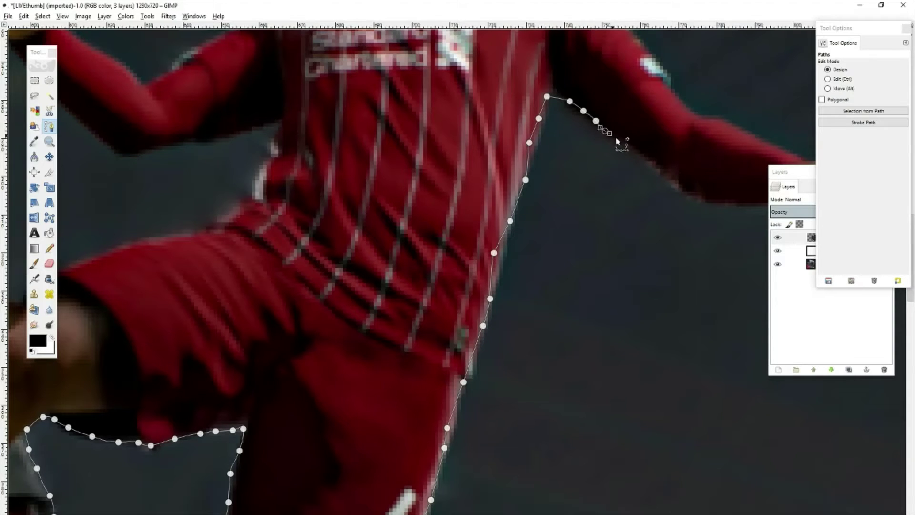
{"action": "left_click", "coordinate": [624, 141]}
{"action": "left_click", "coordinate": [639, 151]}
{"action": "left_click", "coordinate": [648, 162]}
{"action": "left_click", "coordinate": [674, 180]}
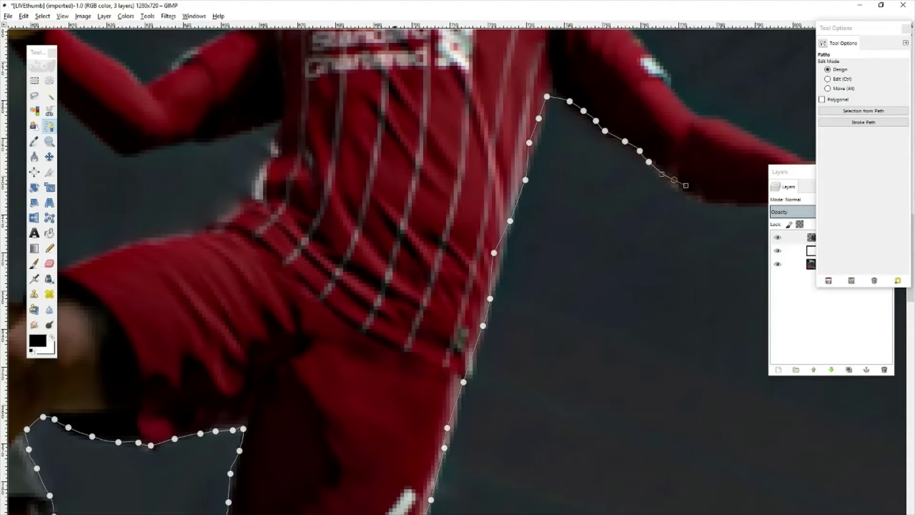
Step: Continue the path along the underside of the red forearm sleeve to the cuff
{"action": "scroll", "coordinate": [345, 257], "scroll_direction": "right", "scroll_amount": 10}
{"action": "left_click", "coordinate": [299, 201]}
{"action": "left_click", "coordinate": [325, 203]}
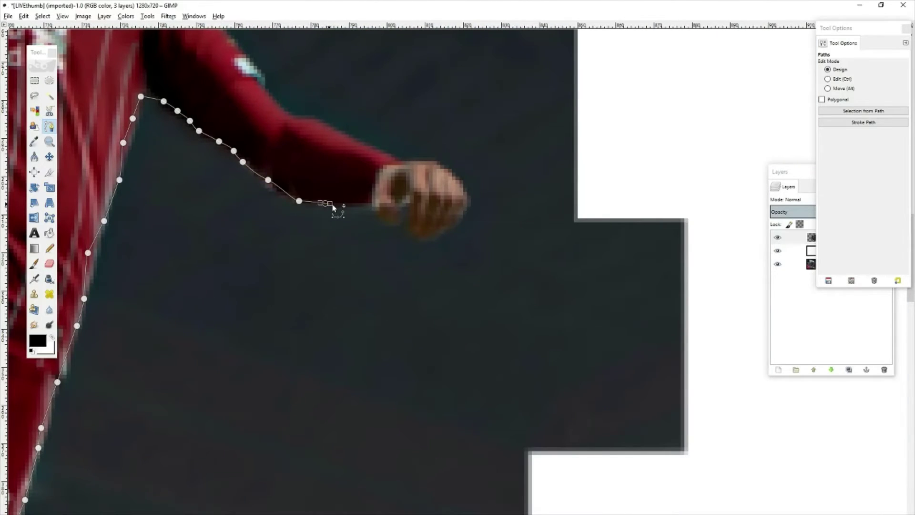
{"action": "left_click", "coordinate": [355, 202]}
{"action": "left_click", "coordinate": [370, 203]}
Step: Trace the path around the base of the hand and the small gap in front of the curled fingers
{"action": "left_click", "coordinate": [377, 212]}
{"action": "left_click", "coordinate": [386, 219]}
{"action": "left_click", "coordinate": [401, 219]}
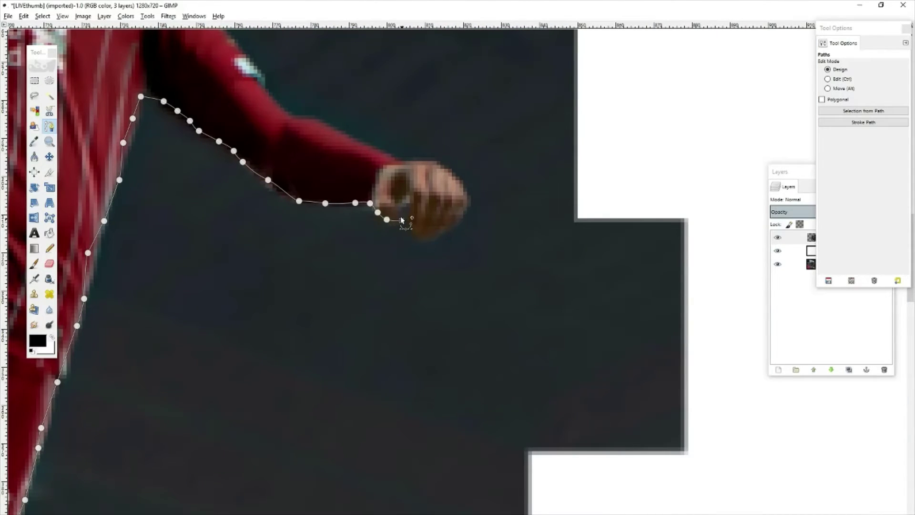
{"action": "left_click", "coordinate": [399, 211]}
{"action": "left_click", "coordinate": [397, 200]}
{"action": "left_click", "coordinate": [403, 200]}
{"action": "left_click", "coordinate": [411, 207]}
{"action": "left_click", "coordinate": [408, 222]}
Step: Extend the path around the fingertips and the outer knuckles of the fist
{"action": "left_click", "coordinate": [411, 228]}
{"action": "left_click", "coordinate": [419, 235]}
{"action": "left_click", "coordinate": [429, 234]}
{"action": "left_click", "coordinate": [458, 217]}
{"action": "left_click", "coordinate": [465, 205]}
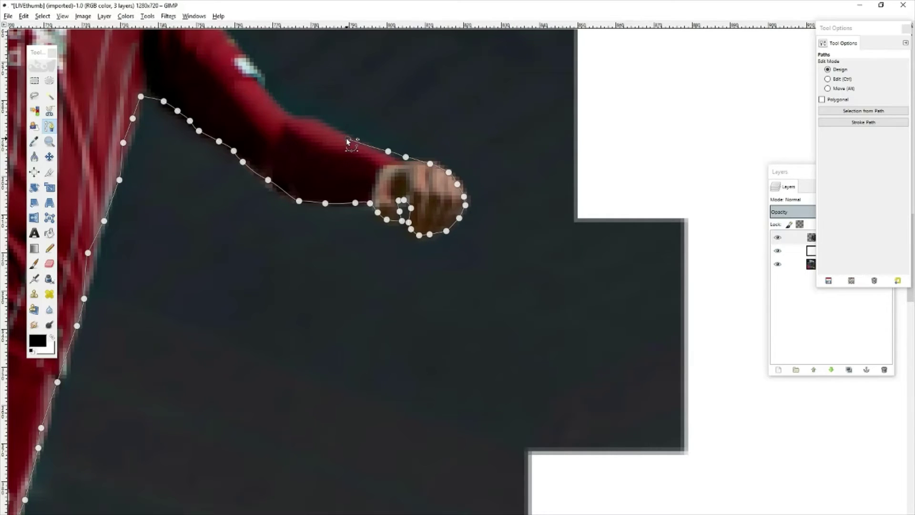
Step: Carry the path back along the upper edge of the forearm sleeve to the white sleeve badge
{"action": "left_click", "coordinate": [347, 138]}
{"action": "left_click", "coordinate": [331, 130]}
{"action": "left_click", "coordinate": [311, 121]}
{"action": "left_click", "coordinate": [292, 113]}
{"action": "left_click", "coordinate": [268, 100]}
{"action": "left_click", "coordinate": [257, 87]}
{"action": "left_click", "coordinate": [254, 75]}
Step: Trace the path up the outer upper arm and over the shoulder towards the shirt collar
{"action": "scroll", "coordinate": [255, 261], "scroll_direction": "up", "scroll_amount": 5}
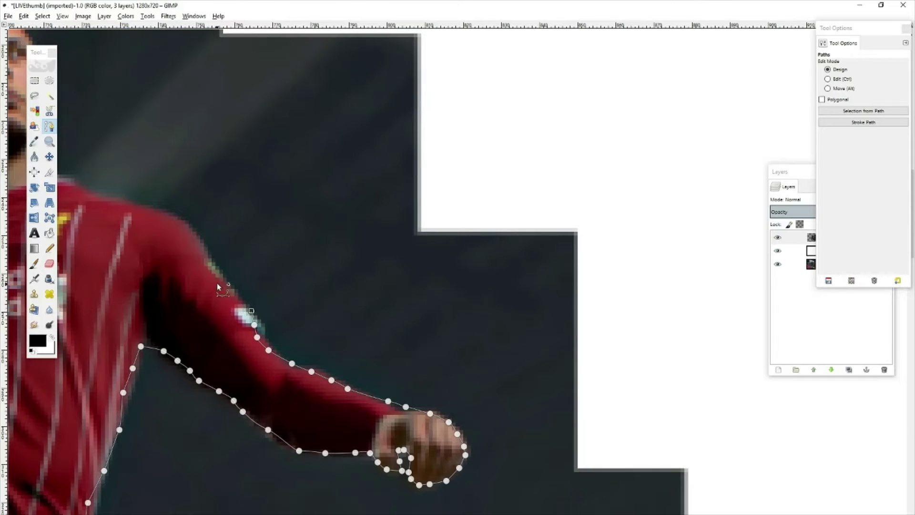
{"action": "left_click", "coordinate": [209, 259]}
{"action": "left_click", "coordinate": [192, 237]}
{"action": "left_click", "coordinate": [190, 231]}
{"action": "left_click", "coordinate": [169, 214]}
{"action": "left_click", "coordinate": [149, 207]}
{"action": "left_click_drag", "start_coordinate": [124, 203], "coordinate": [113, 201]}
{"action": "left_click", "coordinate": [88, 194]}
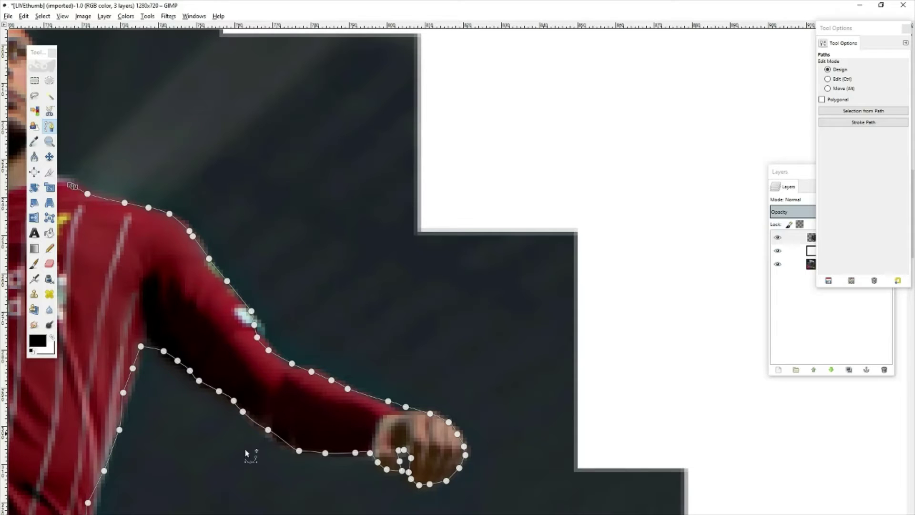
Step: Trace the path from the red-shirted player's collar up the neck and the side of the face, over the top of the head
{"action": "scroll", "coordinate": [71, 186], "scroll_direction": "down", "scroll_amount": 2, "text": "ctrl"}
{"action": "scroll", "coordinate": [451, 481], "scroll_direction": "up", "scroll_amount": 2, "text": "ctrl"}
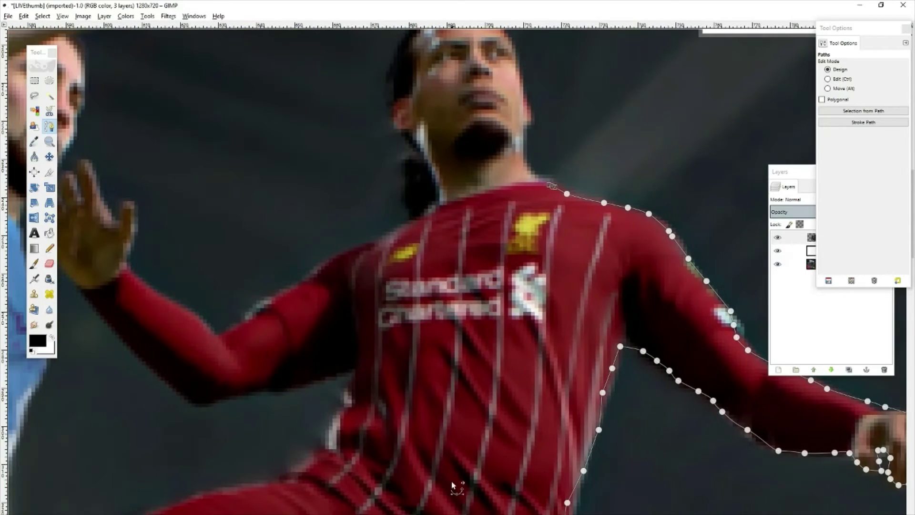
{"action": "scroll", "coordinate": [434, 318], "scroll_direction": "up", "scroll_amount": 3}
{"action": "left_click", "coordinate": [533, 296]}
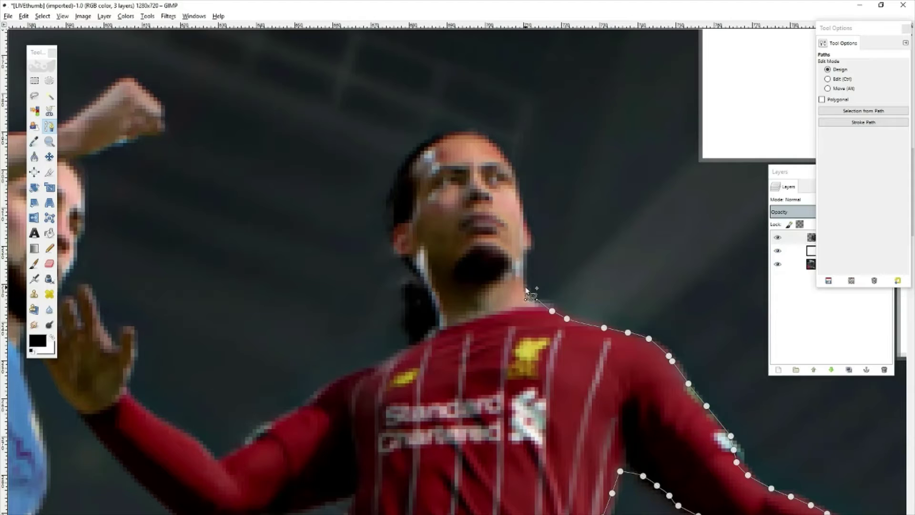
{"action": "left_click", "coordinate": [524, 285]}
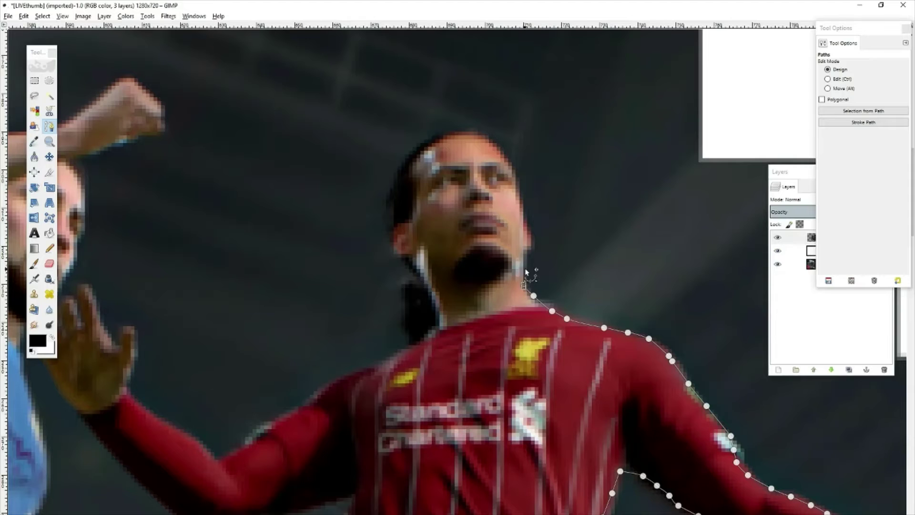
{"action": "left_click", "coordinate": [532, 233]}
{"action": "left_click", "coordinate": [524, 217]}
{"action": "left_click", "coordinate": [510, 161]}
{"action": "left_click", "coordinate": [427, 142]}
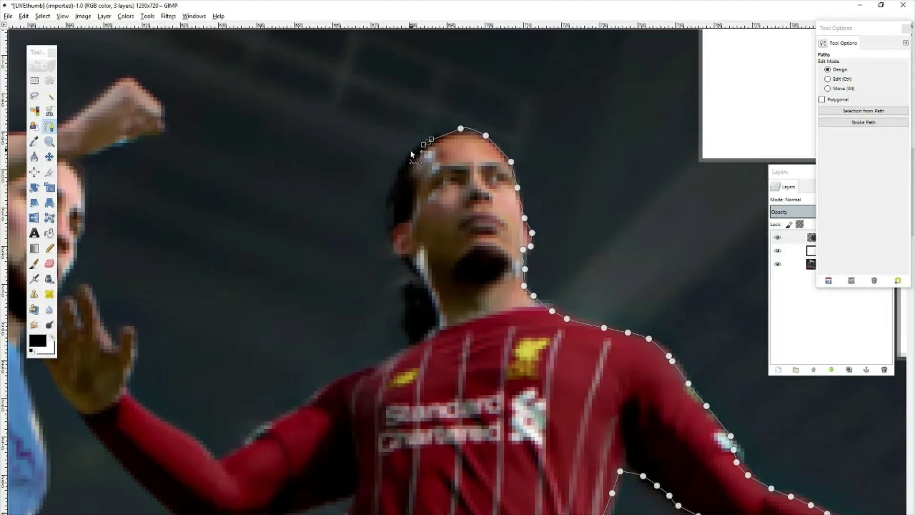
Step: Continue the path around the back of the head and the ear, then down the neck to the shirt
{"action": "left_click", "coordinate": [405, 156]}
{"action": "left_click", "coordinate": [385, 209]}
{"action": "left_click", "coordinate": [392, 232]}
{"action": "left_click", "coordinate": [394, 244]}
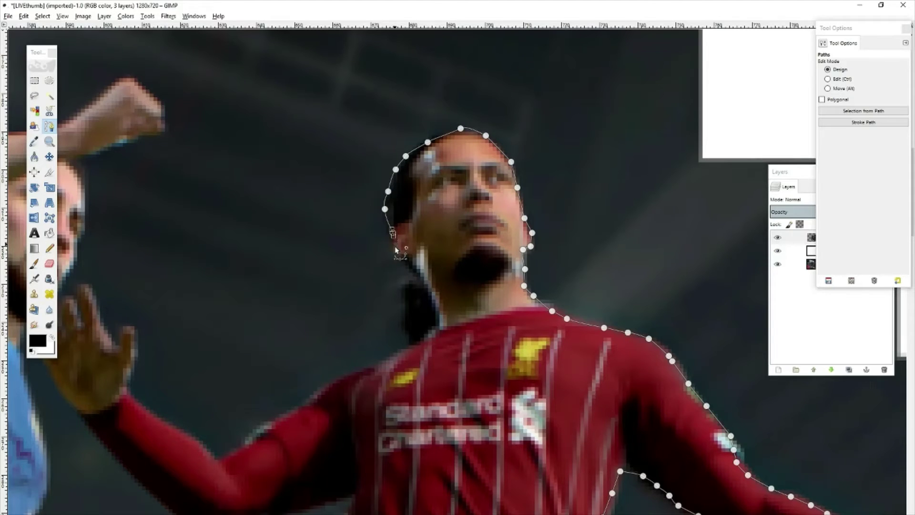
{"action": "left_click", "coordinate": [398, 256]}
{"action": "left_click", "coordinate": [404, 260]}
{"action": "left_click", "coordinate": [410, 265]}
{"action": "left_click", "coordinate": [423, 281]}
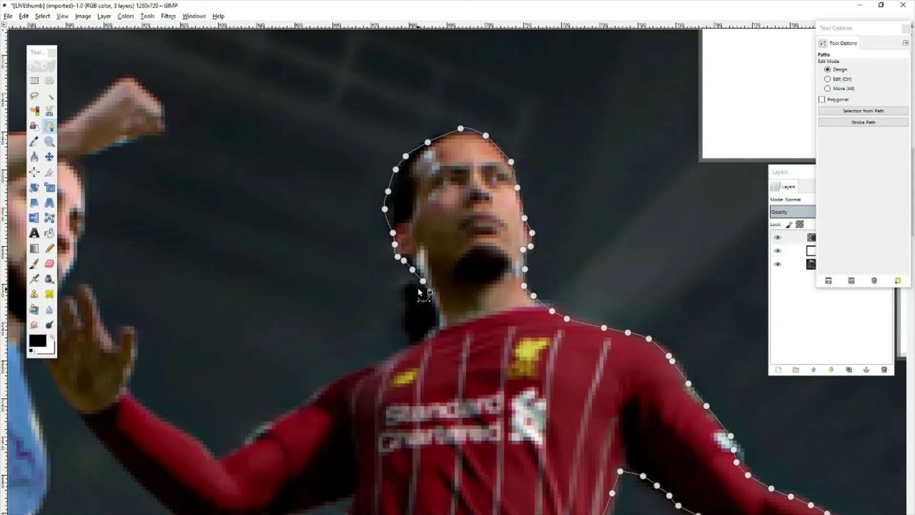
{"action": "left_click", "coordinate": [434, 308]}
Step: Extend the path along the red-shirted player's other shoulder and upper arm to the sleeve badge
{"action": "left_click_drag", "start_coordinate": [424, 331], "coordinate": [413, 341]}
{"action": "left_click", "coordinate": [335, 378]}
{"action": "left_click", "coordinate": [314, 388]}
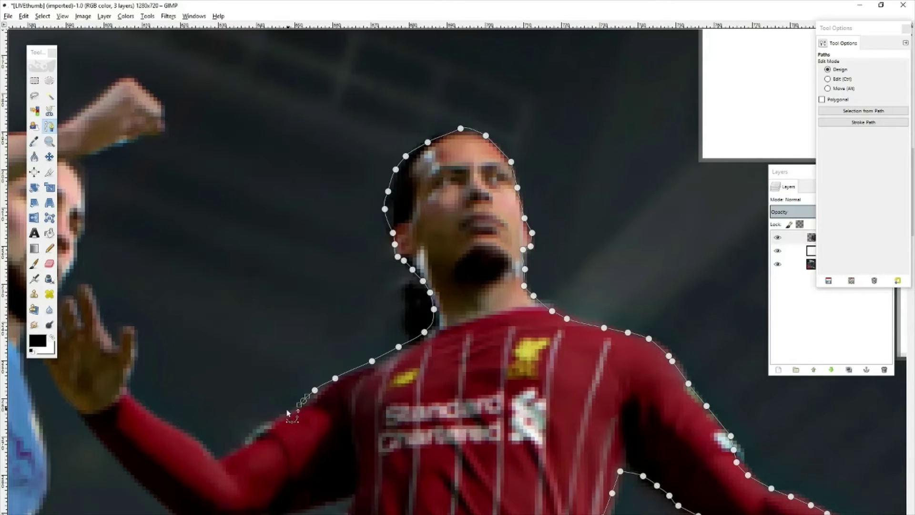
{"action": "left_click", "coordinate": [303, 400]}
{"action": "left_click", "coordinate": [285, 410]}
{"action": "left_click", "coordinate": [265, 423]}
{"action": "left_click", "coordinate": [250, 430]}
Step: Trace the path around the bend of the elbow and along the red sleeve to the thumb of the open hand
{"action": "left_click", "coordinate": [242, 444]}
{"action": "left_click", "coordinate": [180, 432]}
{"action": "left_click", "coordinate": [159, 415]}
{"action": "left_click", "coordinate": [137, 398]}
{"action": "left_click", "coordinate": [130, 365]}
{"action": "left_click", "coordinate": [135, 344]}
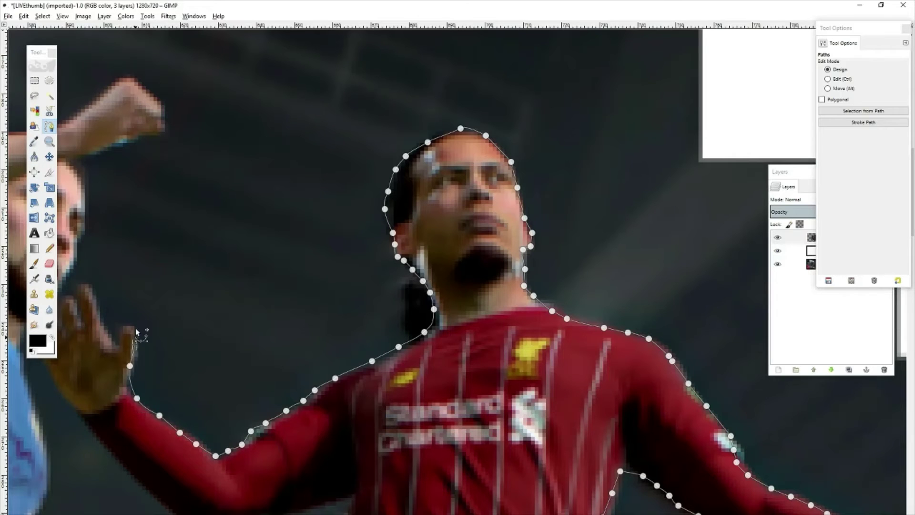
Step: Trace the path around the thumb and the gap beside it up to the nearest fingertip
{"action": "left_click", "coordinate": [135, 327]}
{"action": "left_click", "coordinate": [127, 324]}
{"action": "left_click", "coordinate": [118, 336]}
{"action": "left_click", "coordinate": [115, 343]}
{"action": "left_click", "coordinate": [106, 333]}
{"action": "left_click", "coordinate": [96, 309]}
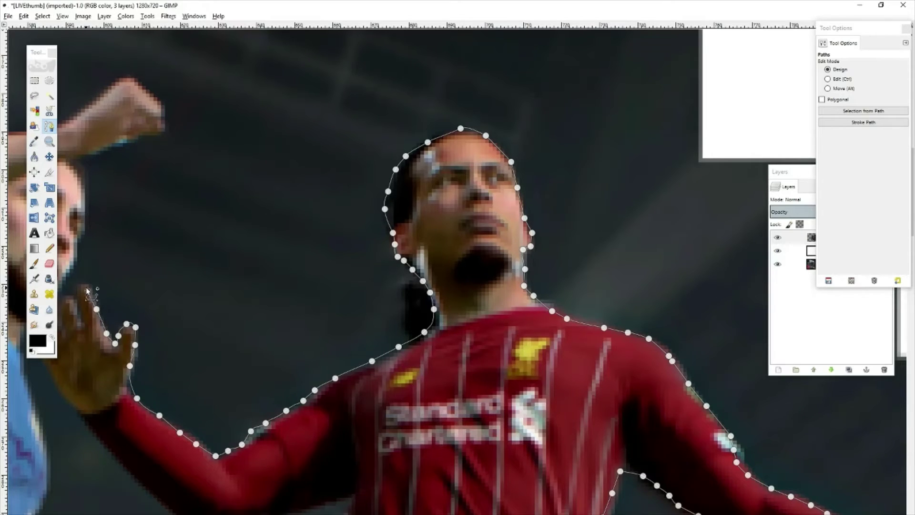
{"action": "left_click_drag", "start_coordinate": [87, 290], "coordinate": [438, 291]}
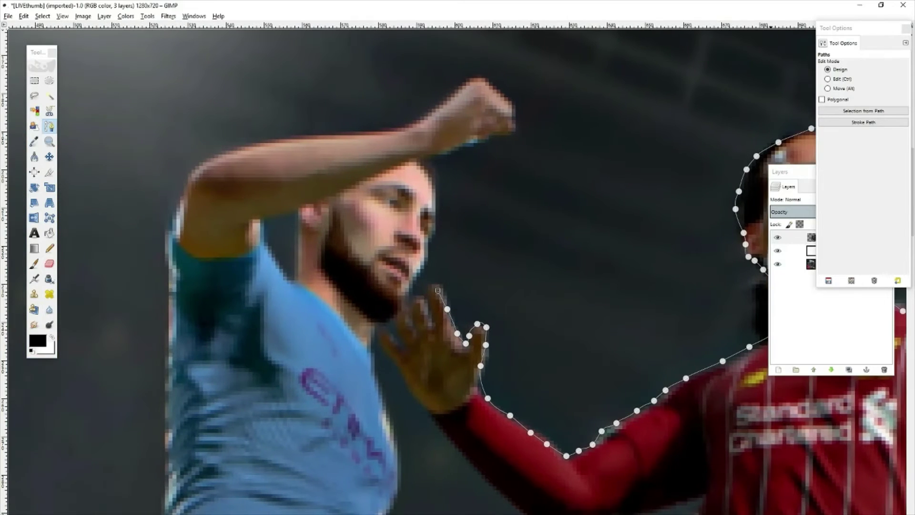
Step: Carry the path across the fingertips to the blue-shirted player's bearded chin
{"action": "left_click", "coordinate": [431, 285]}
{"action": "left_click", "coordinate": [426, 291]}
{"action": "left_click", "coordinate": [417, 295]}
{"action": "left_click", "coordinate": [406, 292]}
Step: Trace the path up the blue-shirted player's facial profile from the mouth to the forehead
{"action": "left_click", "coordinate": [421, 270]}
{"action": "left_click", "coordinate": [423, 263]}
{"action": "left_click", "coordinate": [430, 246]}
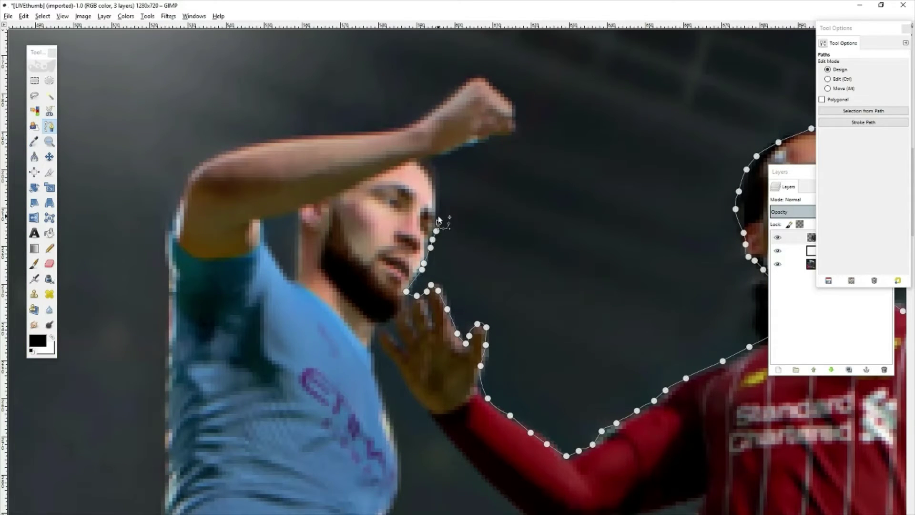
{"action": "left_click", "coordinate": [439, 222]}
{"action": "left_click", "coordinate": [438, 216]}
{"action": "left_click", "coordinate": [439, 202]}
{"action": "left_click", "coordinate": [439, 189]}
{"action": "left_click", "coordinate": [430, 165]}
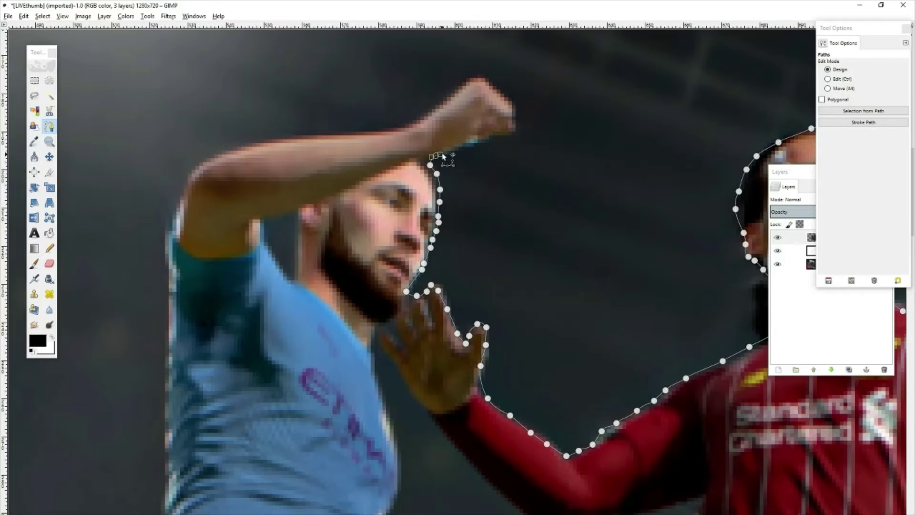
Step: Extend the path under the raised wrist and around the knuckles of the blue-shirted player's fist
{"action": "left_click", "coordinate": [454, 147]}
{"action": "left_click", "coordinate": [471, 138]}
{"action": "left_click", "coordinate": [487, 136]}
{"action": "left_click", "coordinate": [505, 134]}
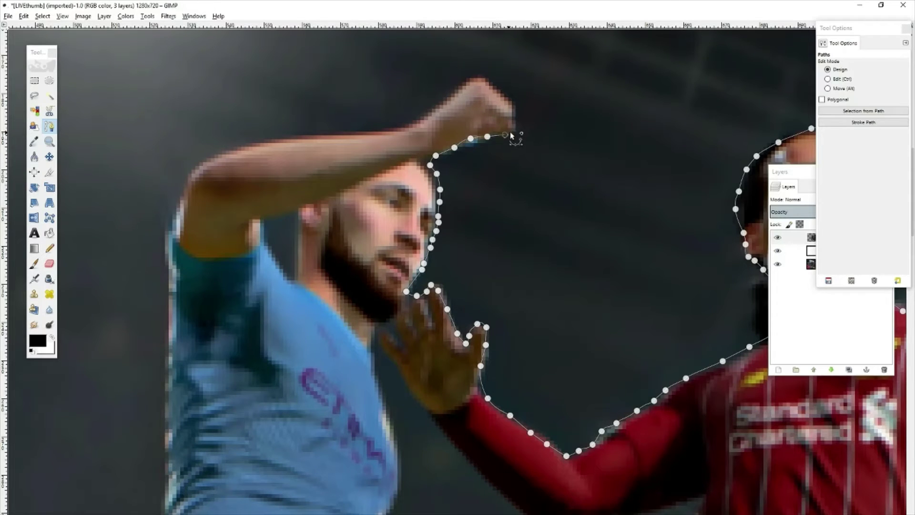
{"action": "left_click", "coordinate": [513, 127]}
{"action": "left_click", "coordinate": [514, 99]}
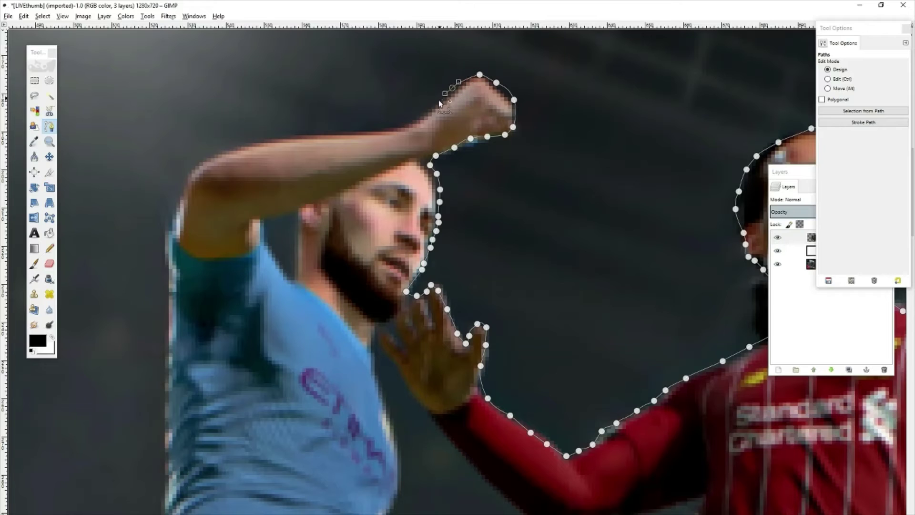
Step: Trace the path along the upper edge of the raised forearm to the elbow
{"action": "left_click", "coordinate": [390, 126]}
{"action": "left_click", "coordinate": [361, 130]}
{"action": "left_click", "coordinate": [332, 132]}
{"action": "left_click", "coordinate": [300, 134]}
{"action": "left_click", "coordinate": [272, 143]}
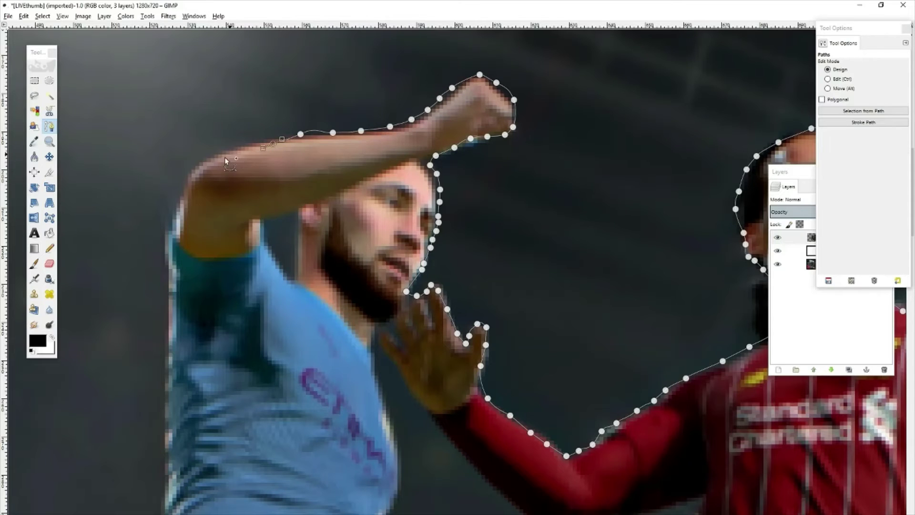
{"action": "left_click", "coordinate": [229, 154]}
{"action": "left_click", "coordinate": [214, 159]}
{"action": "left_click", "coordinate": [203, 164]}
Step: Carry the path around the elbow, past the blue sleeve and down the back of the shirt
{"action": "left_click", "coordinate": [180, 187]}
{"action": "left_click", "coordinate": [176, 202]}
{"action": "left_click", "coordinate": [172, 221]}
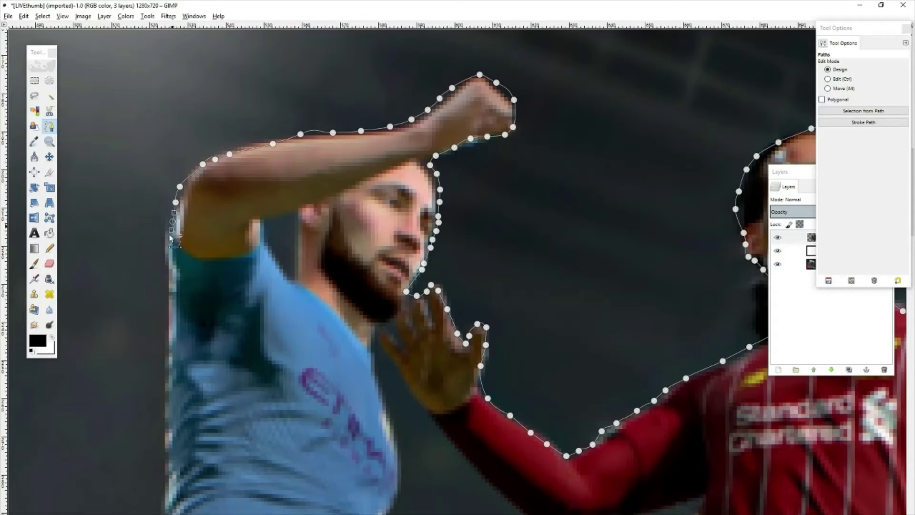
{"action": "left_click", "coordinate": [162, 258]}
{"action": "left_click", "coordinate": [163, 284]}
{"action": "left_click", "coordinate": [166, 330]}
{"action": "left_click", "coordinate": [167, 350]}
{"action": "left_click", "coordinate": [166, 367]}
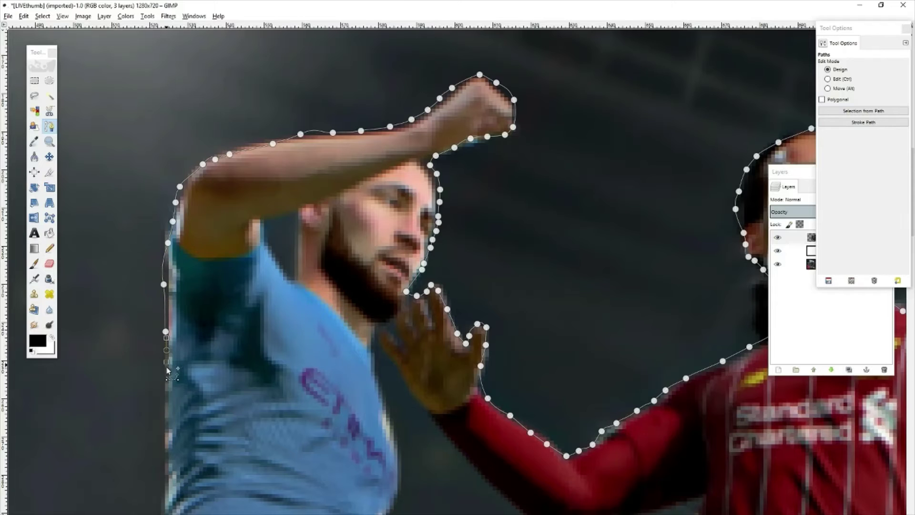
{"action": "left_click", "coordinate": [167, 402]}
{"action": "left_click", "coordinate": [164, 429]}
Step: Continue the path down the lower back of the blue shirt to the top of the white shorts
{"action": "scroll", "coordinate": [211, 386], "scroll_direction": "down", "scroll_amount": 5}
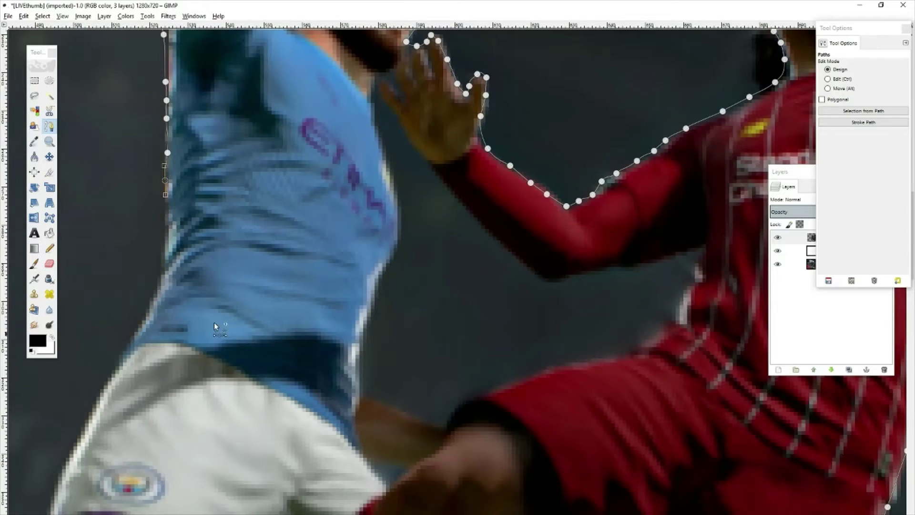
{"action": "left_click", "coordinate": [165, 223]}
{"action": "left_click", "coordinate": [165, 243]}
{"action": "left_click", "coordinate": [162, 263]}
{"action": "left_click", "coordinate": [151, 296]}
{"action": "left_click", "coordinate": [133, 334]}
{"action": "left_click", "coordinate": [121, 359]}
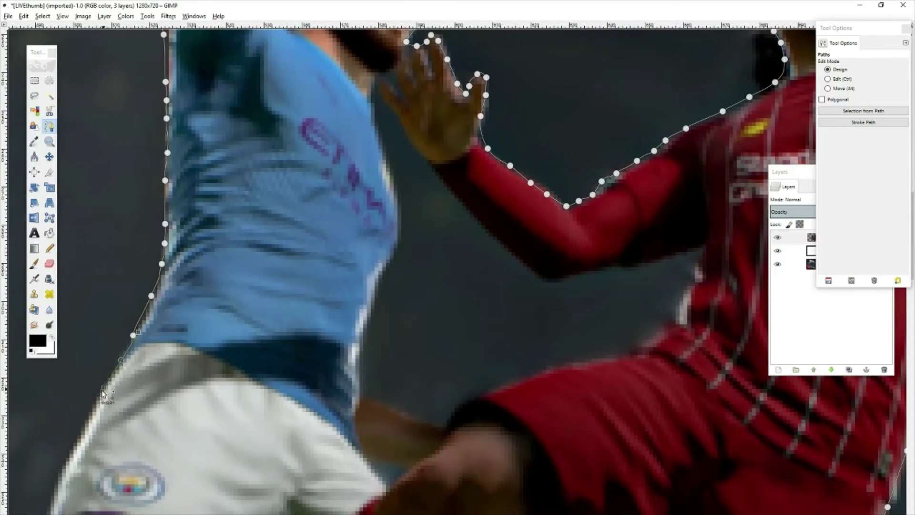
Step: Trace the path down the outer edge of the white shorts to just above the purple hem
{"action": "left_click", "coordinate": [101, 392]}
{"action": "left_click", "coordinate": [85, 421]}
{"action": "left_click", "coordinate": [70, 450]}
{"action": "left_click", "coordinate": [63, 465]}
{"action": "left_click", "coordinate": [53, 493]}
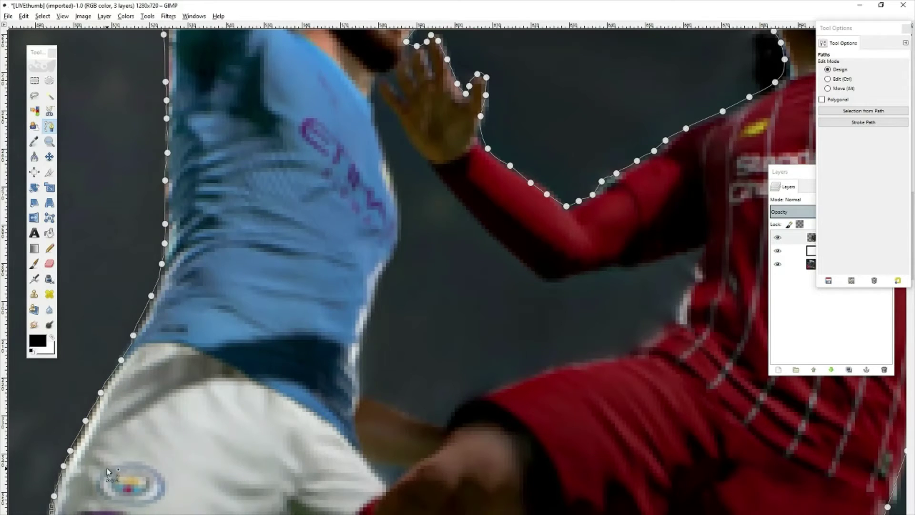
Step: Extend the path around the dark hem of the shorts to the top of the sock at the knee
{"action": "scroll", "coordinate": [107, 471], "scroll_direction": "down", "scroll_amount": 5}
{"action": "scroll", "coordinate": [448, 296], "scroll_direction": "left", "scroll_amount": 8}
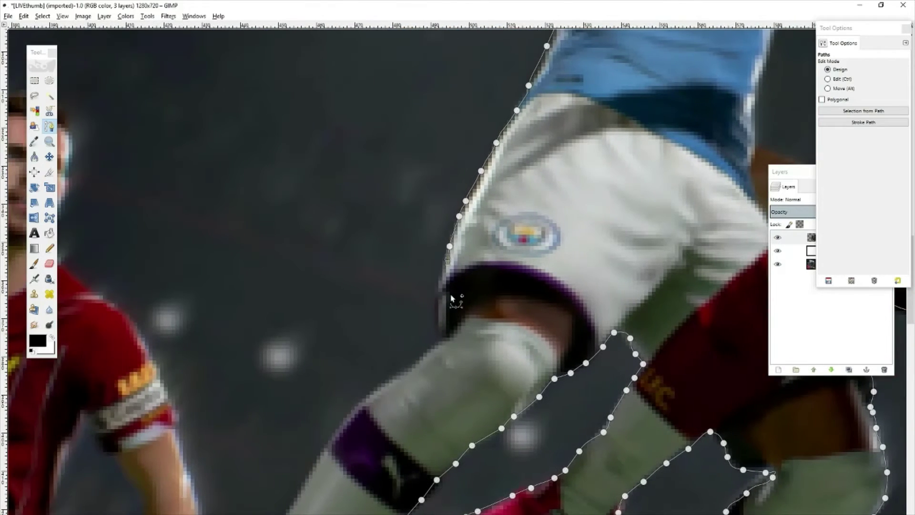
{"action": "left_click", "coordinate": [447, 259]}
{"action": "left_click", "coordinate": [440, 278]}
{"action": "left_click", "coordinate": [435, 297]}
{"action": "left_click", "coordinate": [434, 318]}
{"action": "left_click", "coordinate": [434, 332]}
{"action": "left_click", "coordinate": [419, 354]}
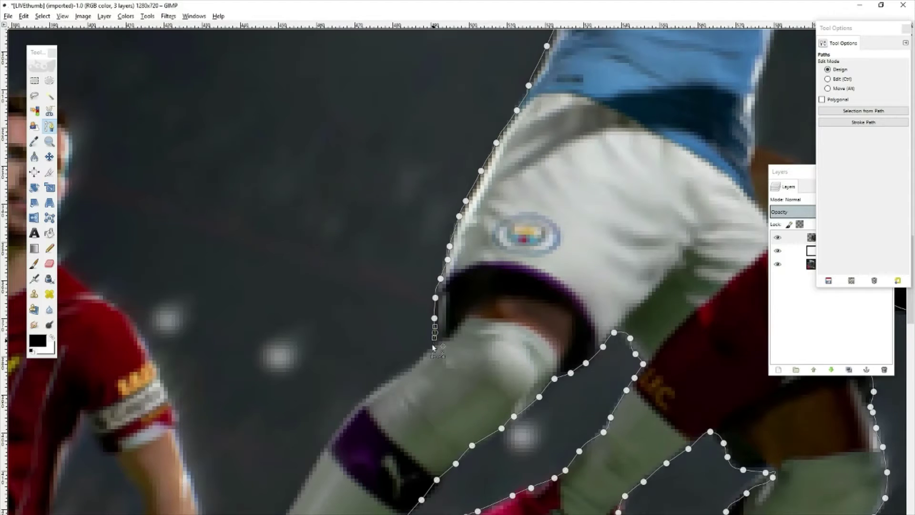
Step: Trace the path along the upper sock to the purple band
{"action": "left_click", "coordinate": [405, 371]}
{"action": "left_click", "coordinate": [375, 390]}
{"action": "left_click", "coordinate": [355, 407]}
{"action": "left_click", "coordinate": [329, 434]}
Step: Trace the path down the lower sock to the ankle, meeting the start of the outline above the pink boot
{"action": "scroll", "coordinate": [326, 451], "scroll_direction": "down", "scroll_amount": 5}
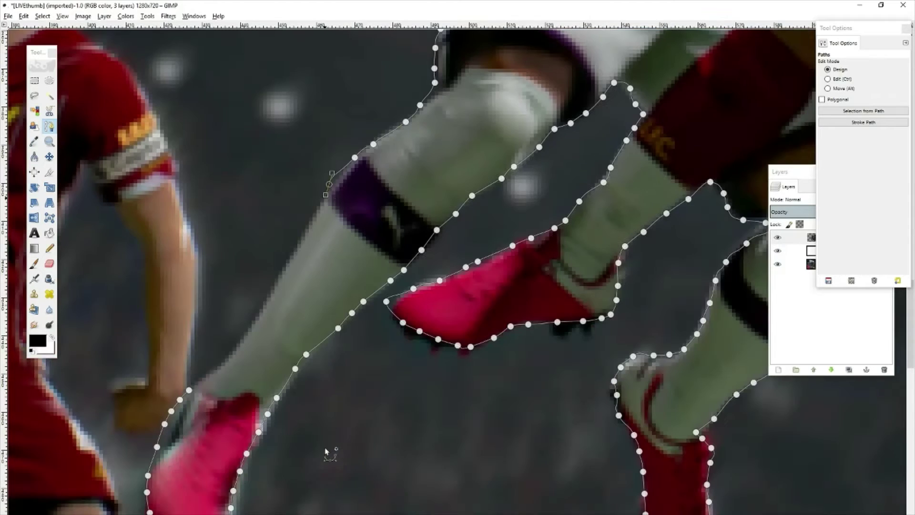
{"action": "left_click", "coordinate": [297, 249]}
{"action": "left_click", "coordinate": [287, 271]}
{"action": "left_click", "coordinate": [270, 291]}
{"action": "left_click", "coordinate": [246, 325]}
{"action": "left_click", "coordinate": [240, 343]}
{"action": "left_click", "coordinate": [223, 357]}
{"action": "left_click", "coordinate": [200, 376]}
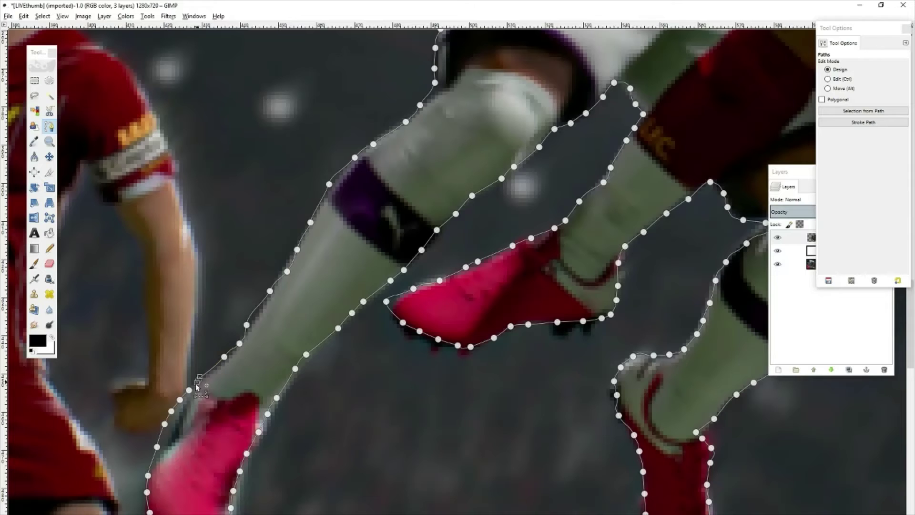
Step: Create a selection from the finished path and invert it to delete the background around the two players
{"action": "left_click", "coordinate": [43, 17]}
{"action": "left_click", "coordinate": [55, 91]}
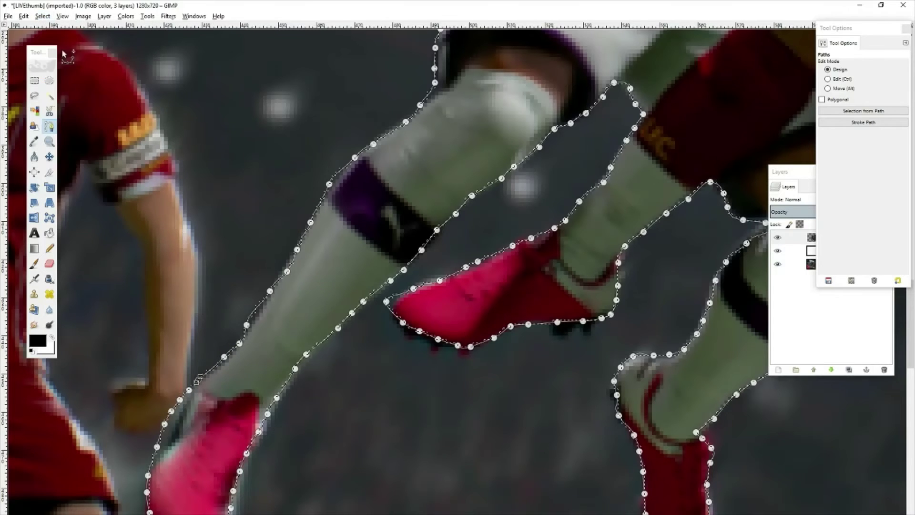
{"action": "left_click", "coordinate": [43, 17]}
{"action": "key", "text": "Escape"}
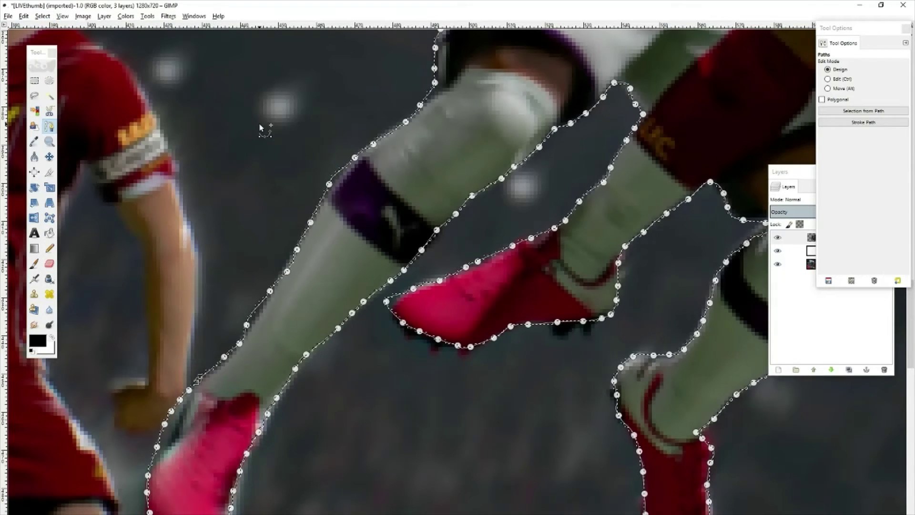
{"action": "key", "text": "Delete"}
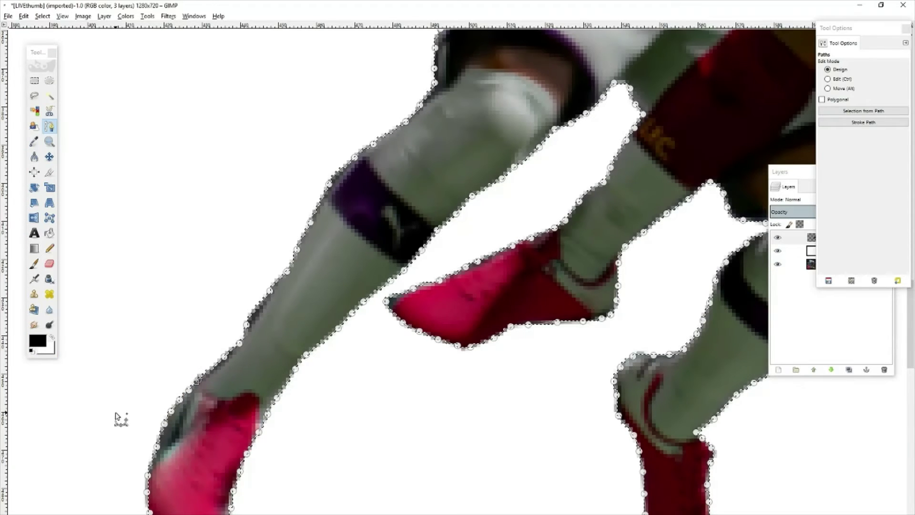
Step: Clear the selection and reset the Paths tool for a fresh path
{"action": "left_click", "coordinate": [42, 16]}
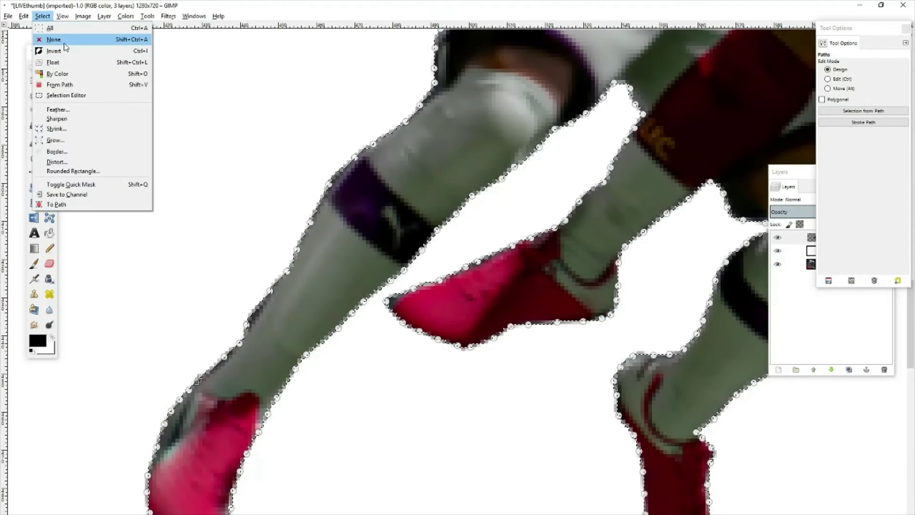
{"action": "left_click", "coordinate": [65, 39]}
{"action": "left_click", "coordinate": [49, 142]}
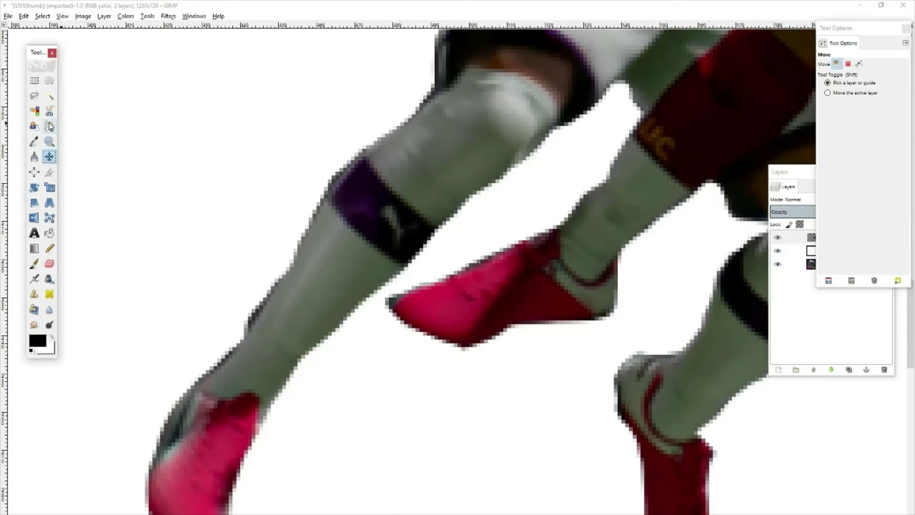
{"action": "left_click", "coordinate": [50, 126]}
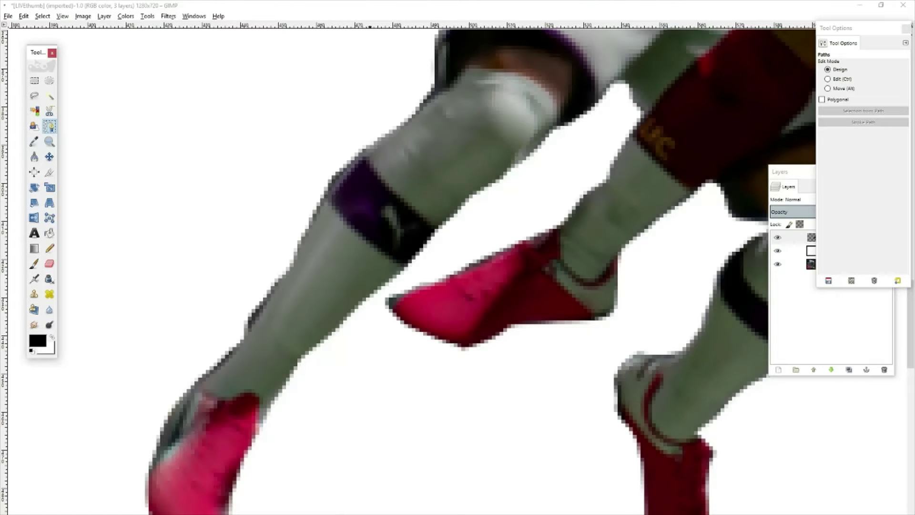
Step: Trace a path around the enclosed background gap between the blue shirt, the red sleeve and the red shorts
{"action": "scroll", "coordinate": [413, 305], "scroll_direction": "up", "scroll_amount": 15}
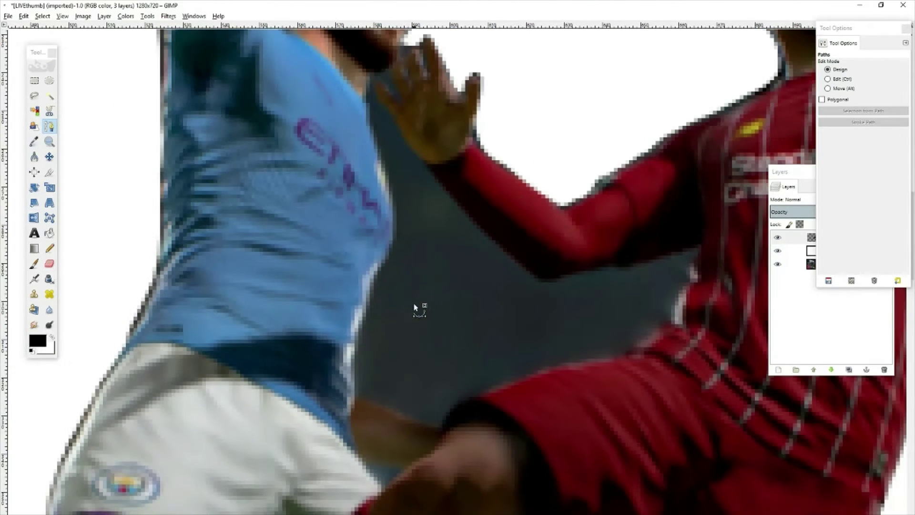
{"action": "left_click", "coordinate": [370, 88]}
{"action": "left_click_drag", "start_coordinate": [392, 122], "coordinate": [465, 218]}
{"action": "left_click_drag", "start_coordinate": [497, 248], "coordinate": [633, 348]}
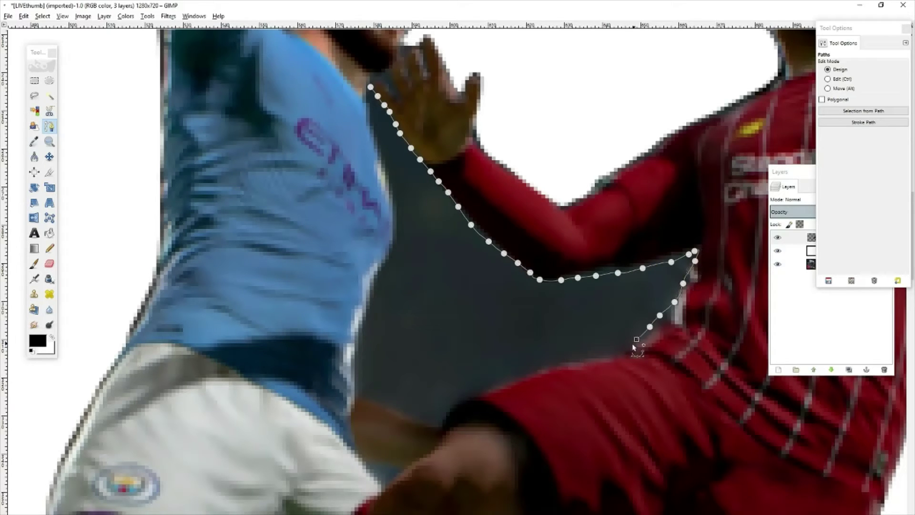
{"action": "mouse_move", "coordinate": [582, 361]}
{"action": "left_mouse_down"}
{"action": "mouse_move", "coordinate": [488, 382]}
{"action": "mouse_move", "coordinate": [434, 427]}
{"action": "mouse_move", "coordinate": [356, 388]}
{"action": "mouse_move", "coordinate": [363, 300]}
{"action": "mouse_move", "coordinate": [395, 235]}
{"action": "left_mouse_up"}
{"action": "left_click_drag", "start_coordinate": [395, 195], "coordinate": [364, 90]}
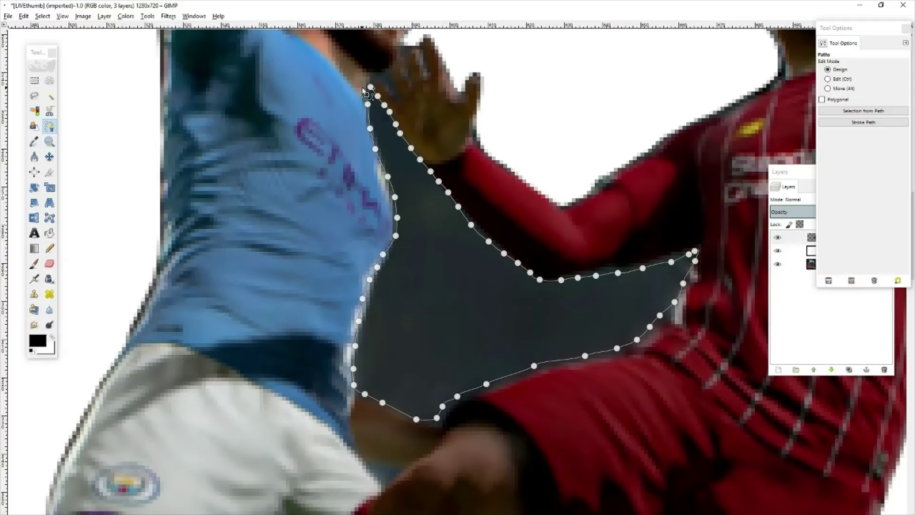
Step: Create a selection from the gap's path and delete the background inside it
{"action": "left_click", "coordinate": [41, 17]}
{"action": "left_click", "coordinate": [69, 80]}
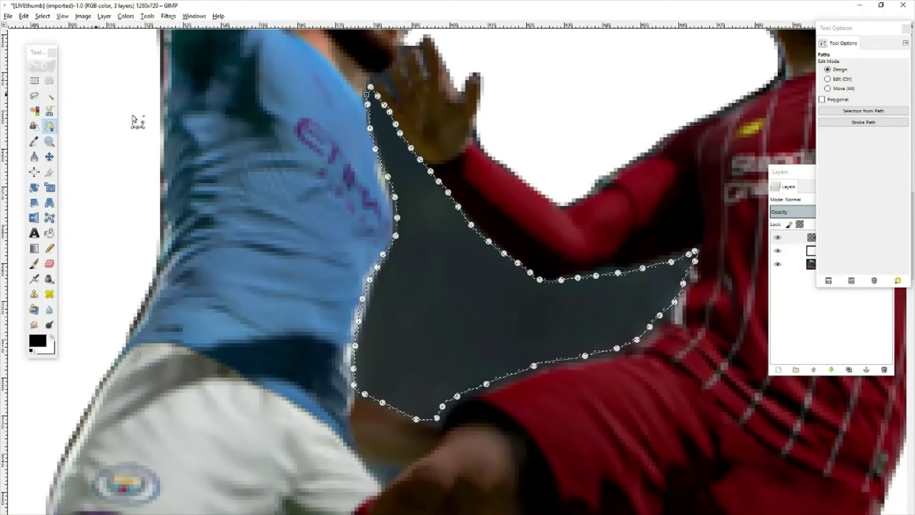
{"action": "key", "text": "Delete"}
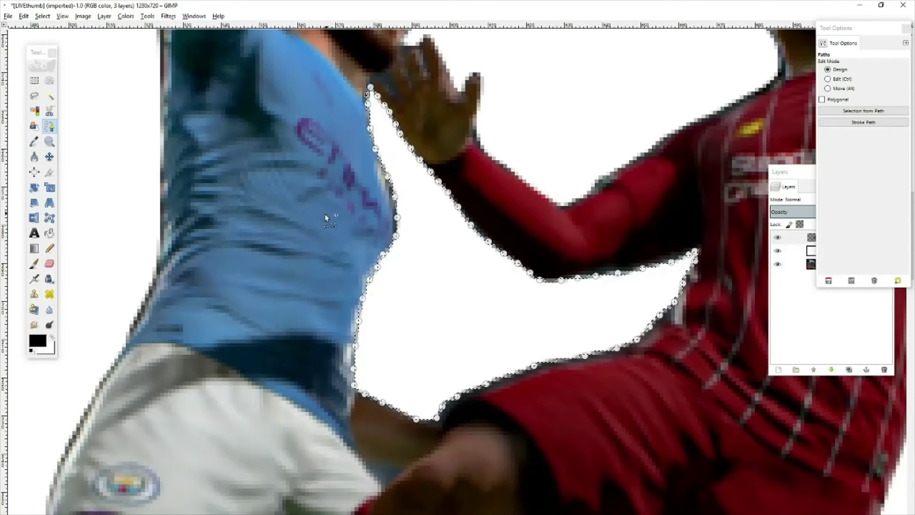
Step: Clear the selection and switch to the Move tool to put the finished path away
{"action": "left_click", "coordinate": [42, 16]}
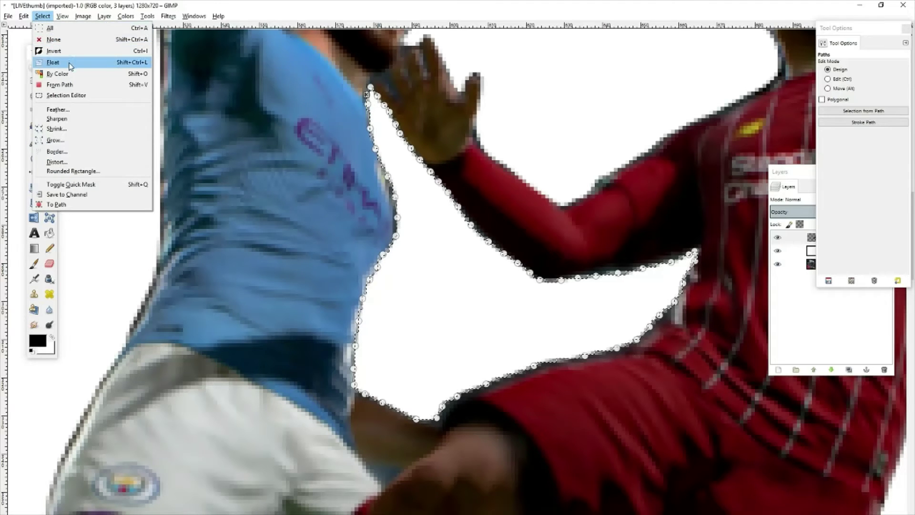
{"action": "left_click", "coordinate": [54, 39]}
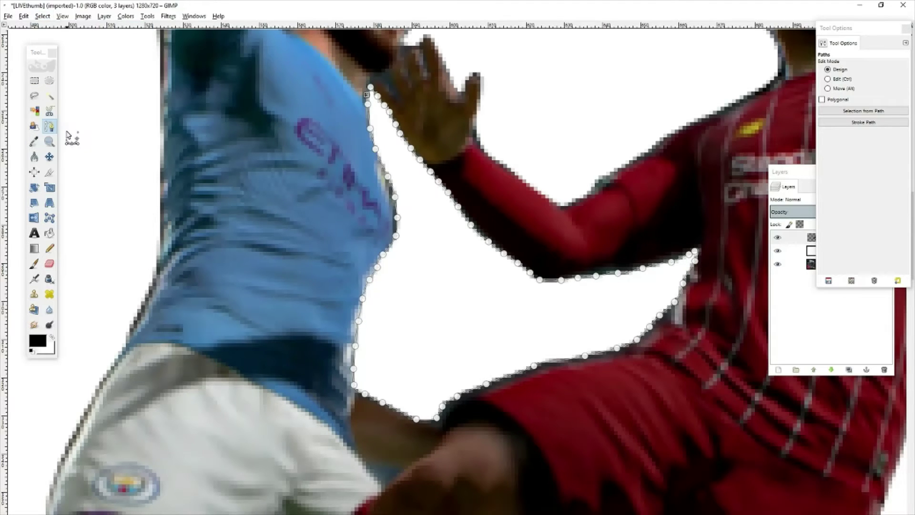
{"action": "left_click", "coordinate": [49, 160]}
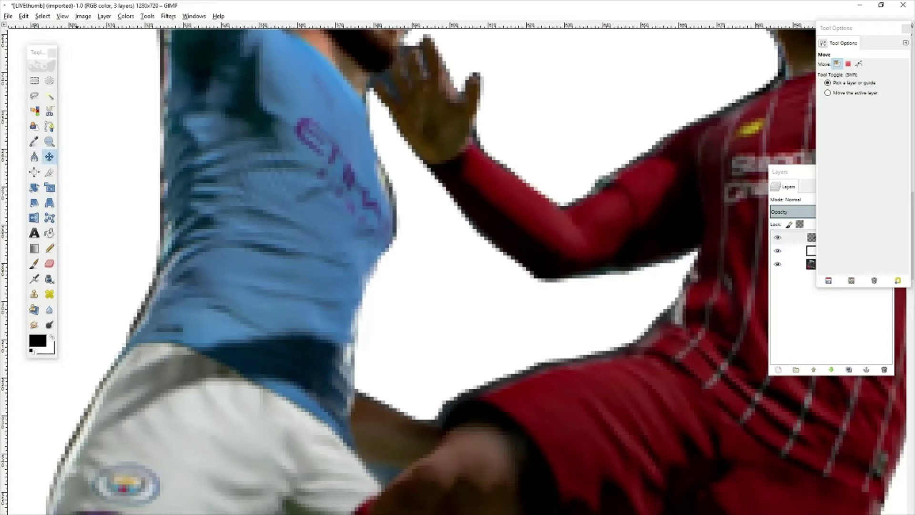
{"action": "left_click", "coordinate": [72, 511]}
{"action": "left_click", "coordinate": [77, 494]}
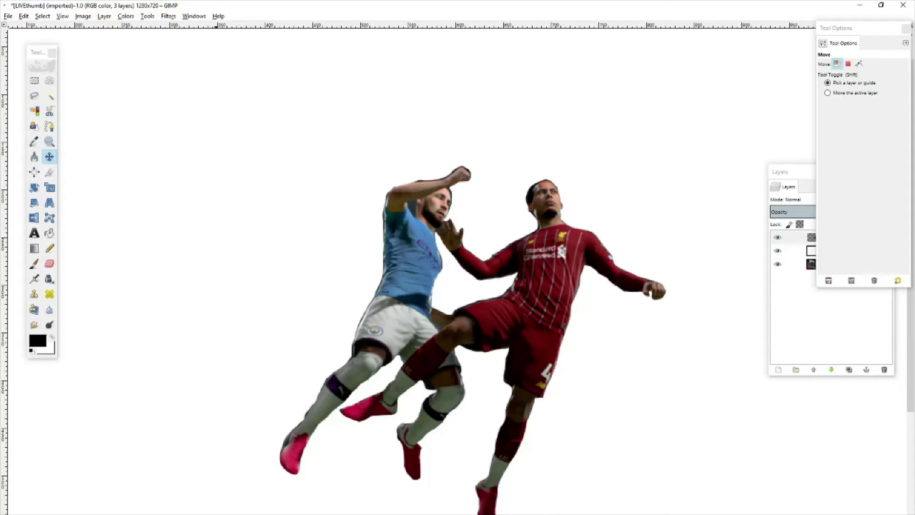
{"action": "left_click", "coordinate": [72, 511]}
{"action": "left_click", "coordinate": [72, 469]}
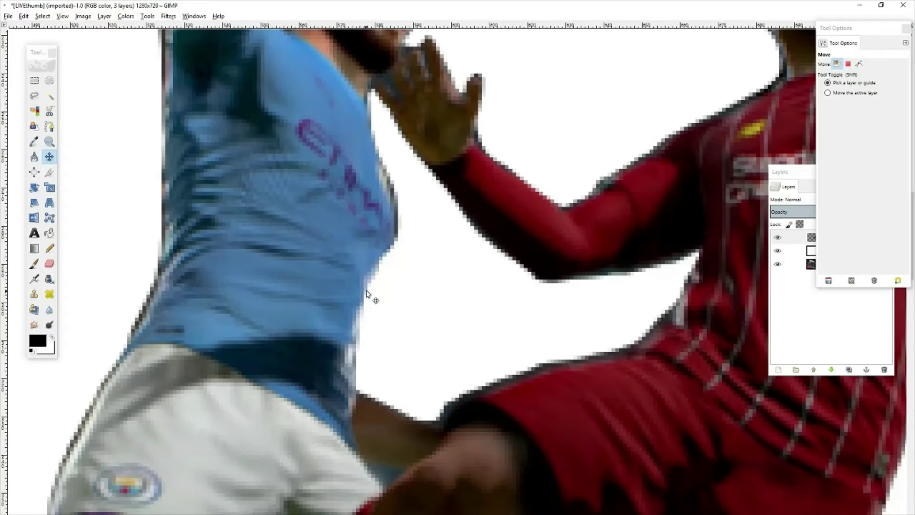
Step: Trace a path around the gap between the blue-shirted player's raised arm and neck, and delete the background inside it
{"action": "scroll", "coordinate": [335, 216], "scroll_direction": "up", "scroll_amount": 10}
{"action": "scroll", "coordinate": [310, 284], "scroll_direction": "down", "scroll_amount": 3}
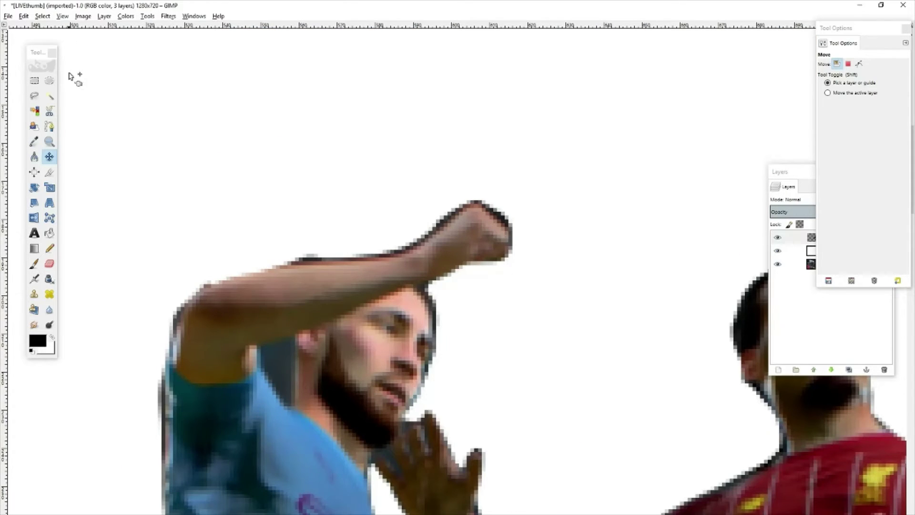
{"action": "left_click", "coordinate": [53, 126]}
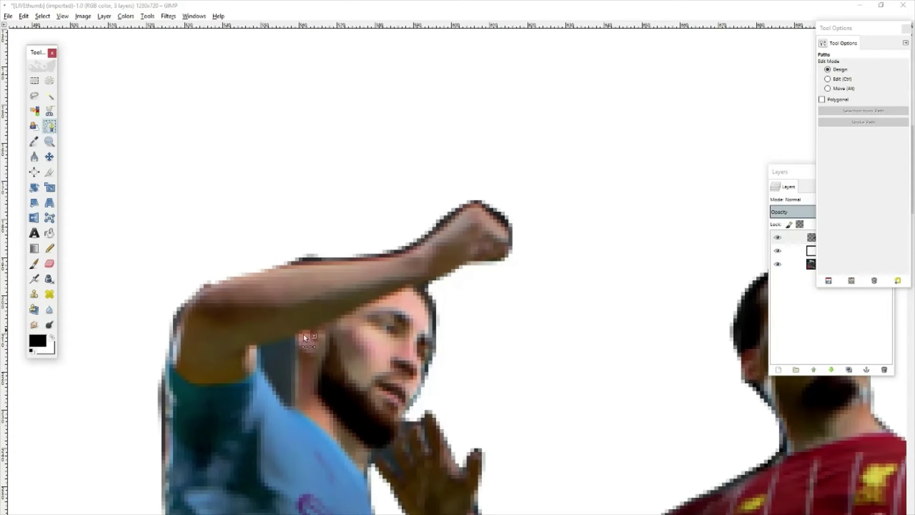
{"action": "left_click", "coordinate": [256, 344]}
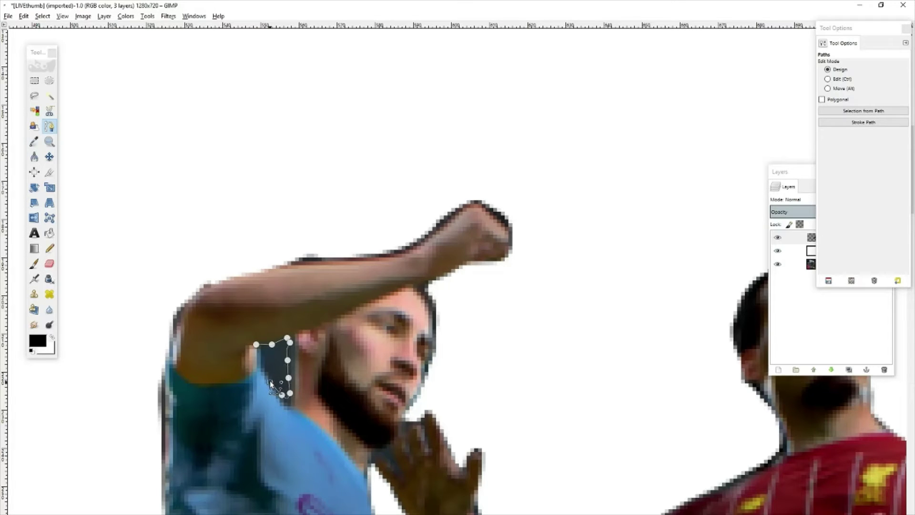
{"action": "left_click", "coordinate": [45, 17]}
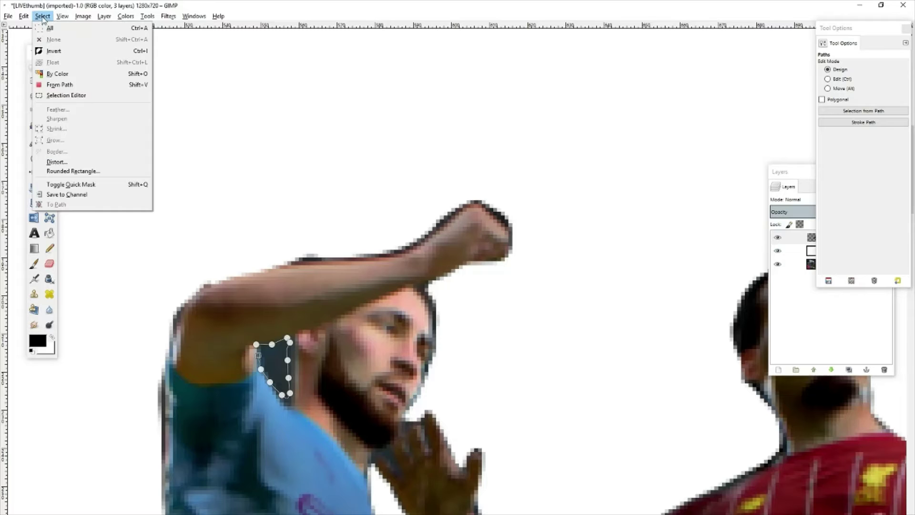
{"action": "left_click", "coordinate": [75, 89]}
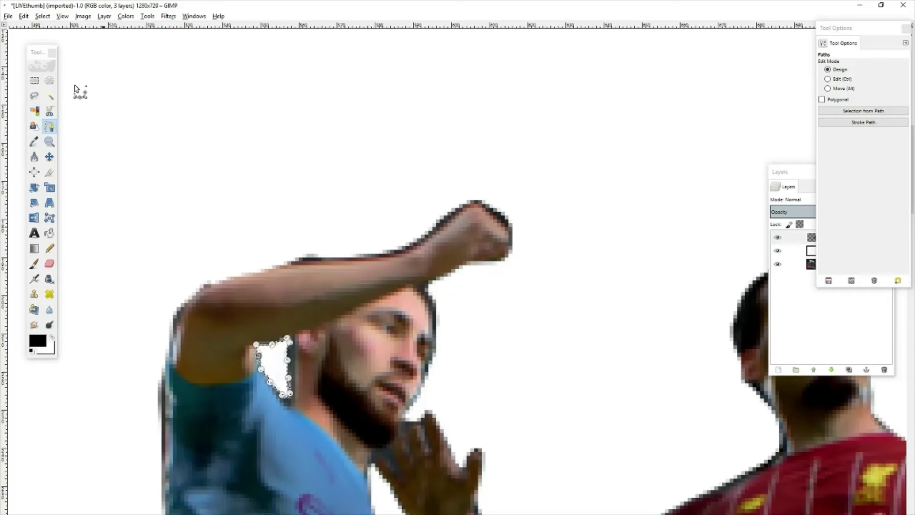
Step: Clear the neck gap's selection and reset the Paths tool to start a new path
{"action": "left_click", "coordinate": [42, 17]}
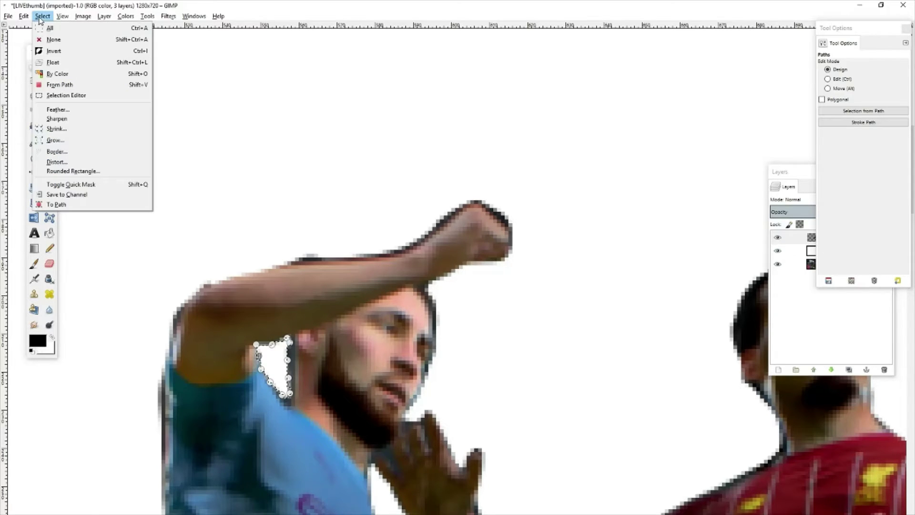
{"action": "left_click", "coordinate": [63, 45]}
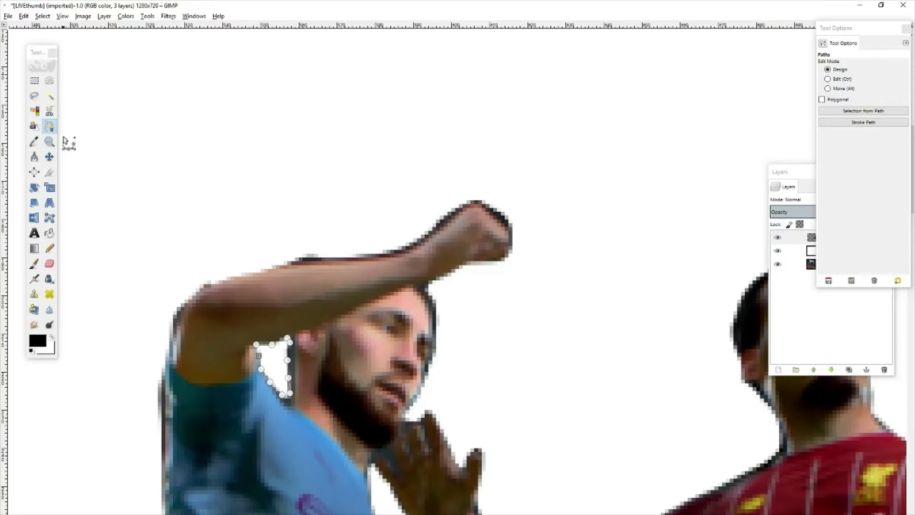
{"action": "left_click", "coordinate": [49, 157]}
{"action": "left_click", "coordinate": [49, 127]}
Step: Trace a path around the small gap between the white shorts and the red player's knee, and delete the background inside it
{"action": "scroll", "coordinate": [181, 212], "scroll_direction": "down", "scroll_amount": 5}
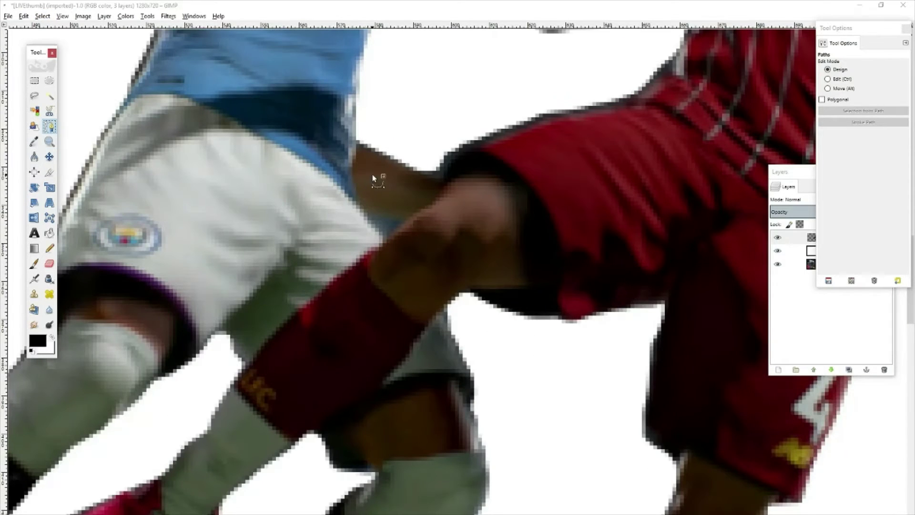
{"action": "left_click", "coordinate": [367, 215]}
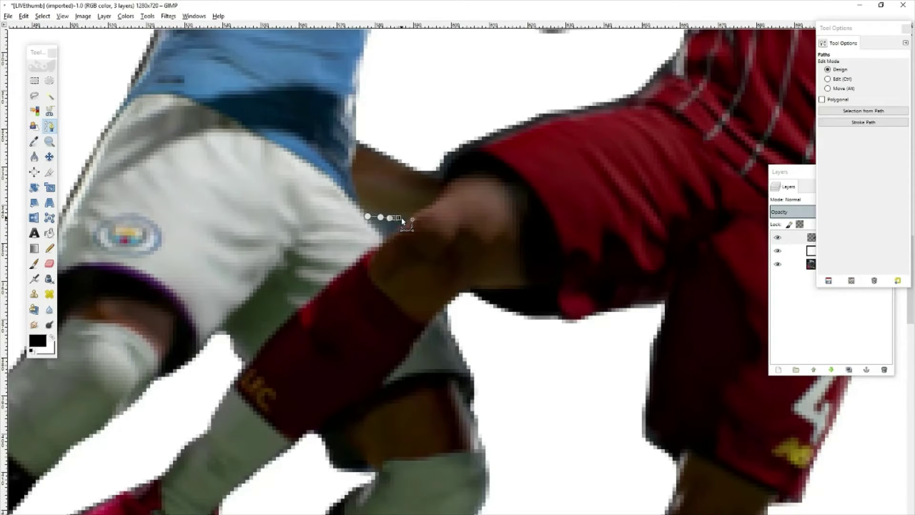
{"action": "left_click", "coordinate": [391, 228]}
{"action": "left_click", "coordinate": [384, 234]}
{"action": "left_click", "coordinate": [371, 227]}
{"action": "left_click", "coordinate": [43, 16]}
{"action": "left_click", "coordinate": [67, 82]}
Step: Deselect the small gap by the knee and return to the Move tool with the whole canvas in view
{"action": "left_click", "coordinate": [43, 16]}
{"action": "left_click", "coordinate": [53, 36]}
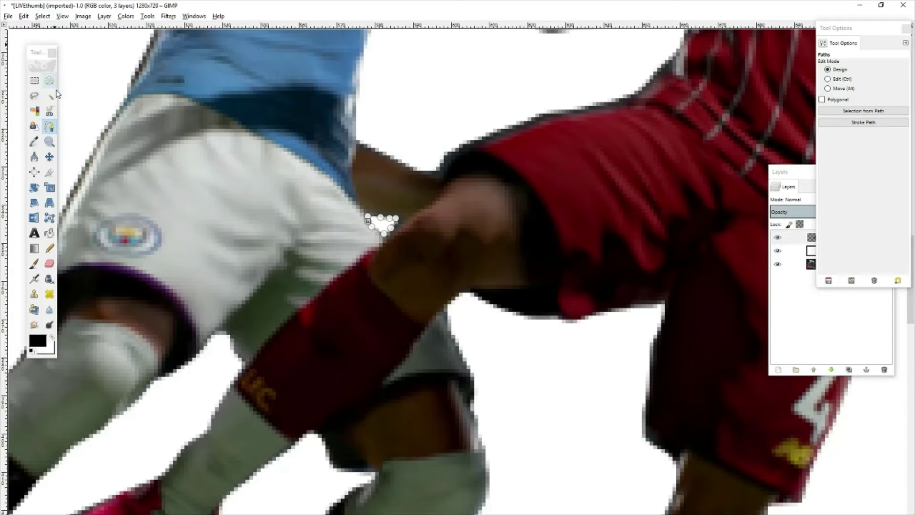
{"action": "left_click", "coordinate": [49, 155]}
{"action": "scroll", "coordinate": [300, 239], "scroll_direction": "down", "scroll_amount": 5}
{"action": "scroll", "coordinate": [303, 241], "scroll_direction": "up", "scroll_amount": 10}
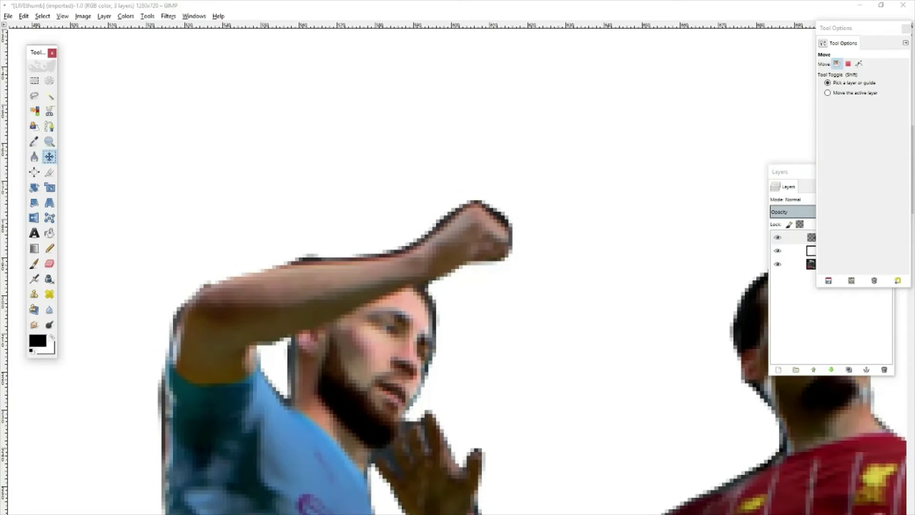
{"action": "left_click", "coordinate": [72, 510]}
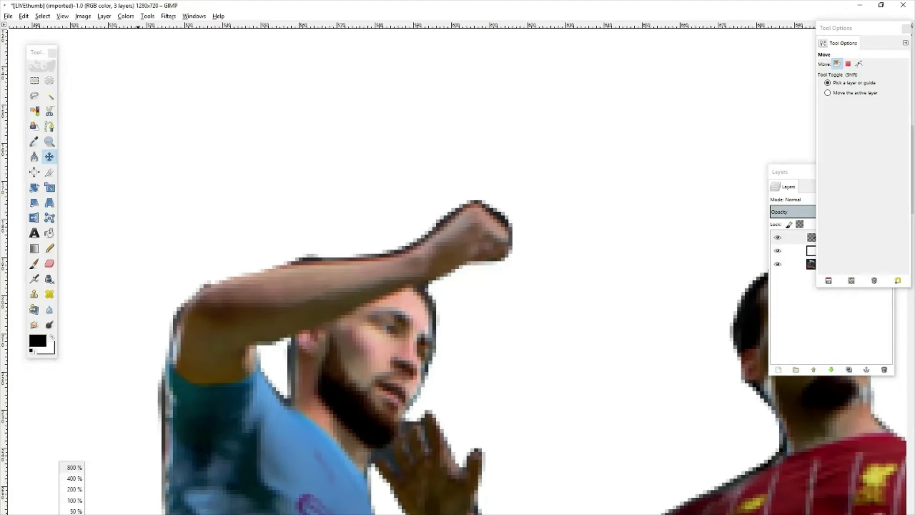
{"action": "left_click", "coordinate": [73, 490]}
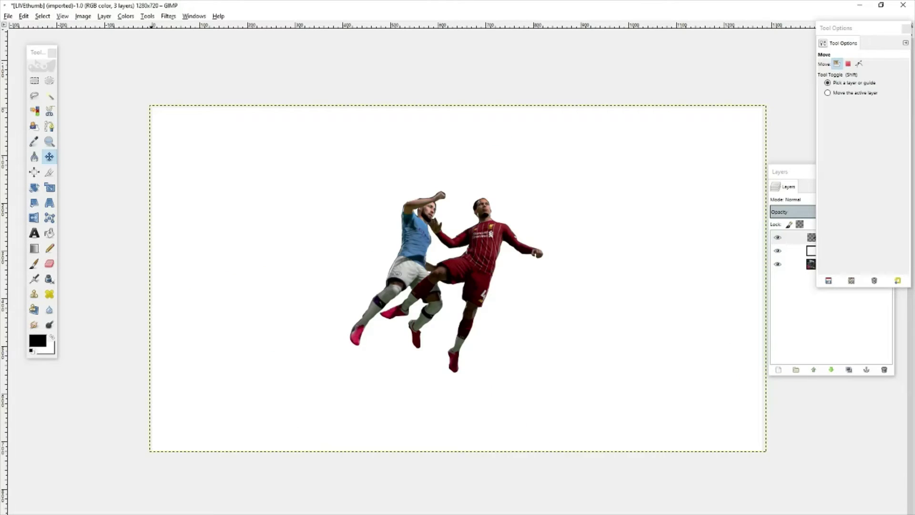
Step: Lower the white layer beneath the original match image in the layer stack
{"action": "left_click", "coordinate": [812, 251]}
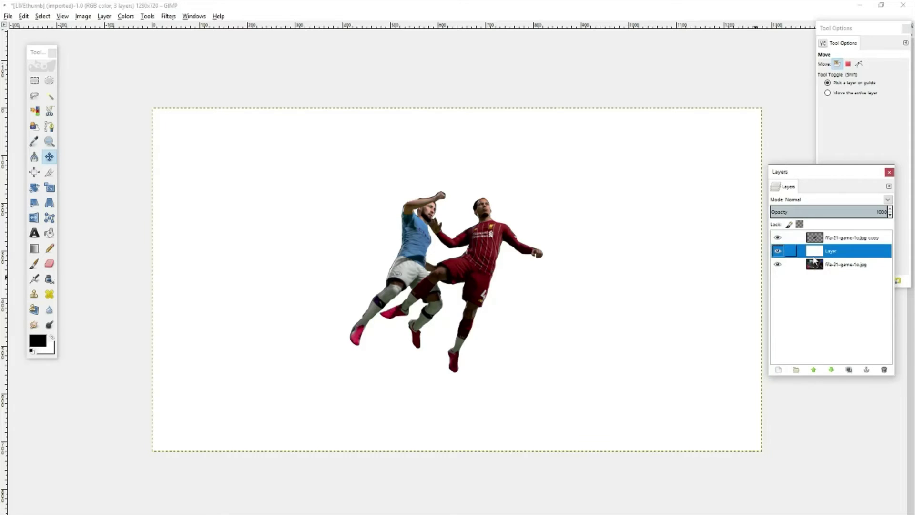
{"action": "left_click", "coordinate": [831, 370]}
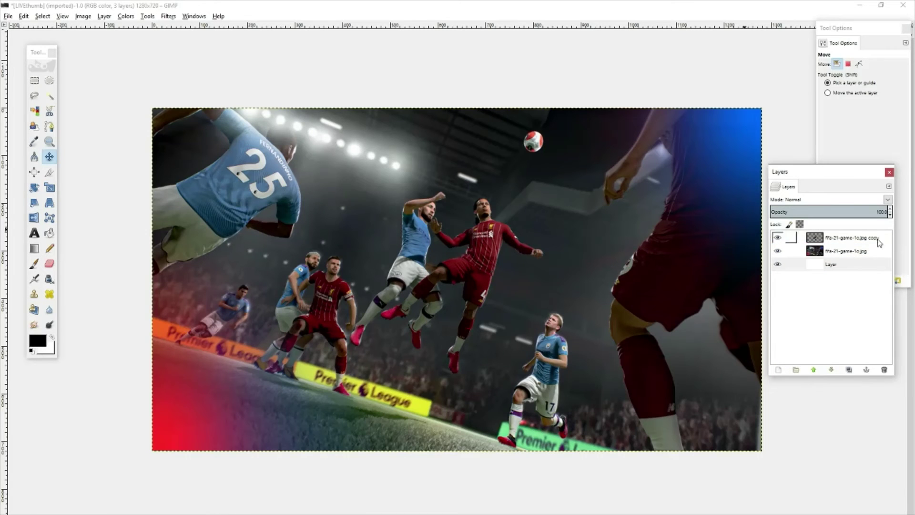
Step: Enlarge the cut-out players' layer with the Scale tool and move it so the two players cover their originals
{"action": "left_click", "coordinate": [824, 244]}
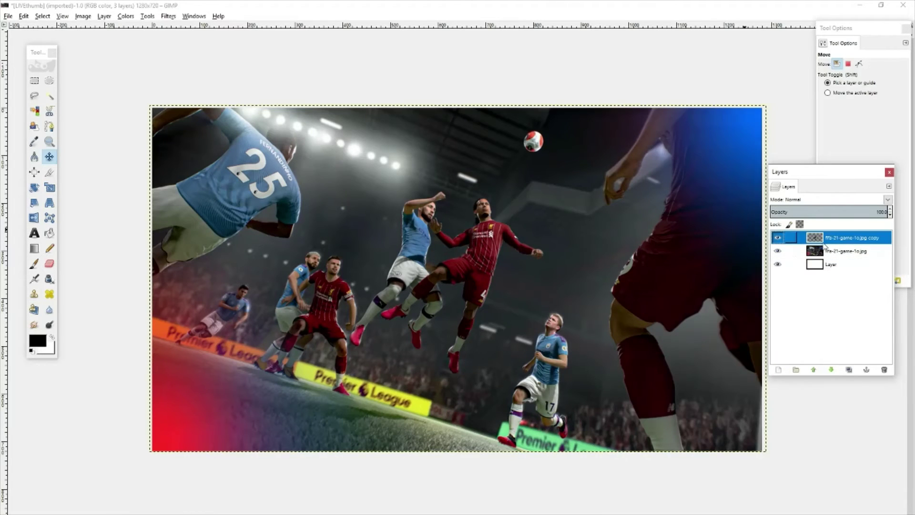
{"action": "left_click", "coordinate": [50, 187]}
{"action": "left_click", "coordinate": [425, 228]}
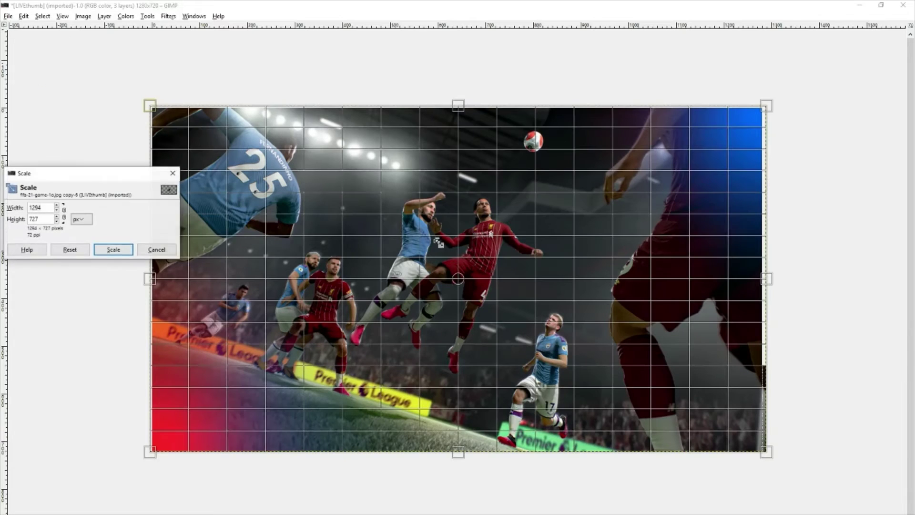
{"action": "left_click", "coordinate": [157, 249]}
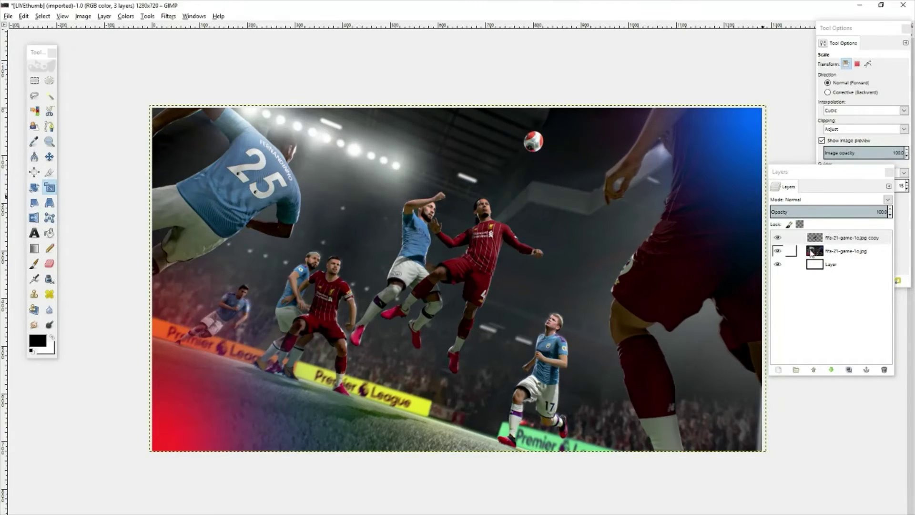
{"action": "left_click", "coordinate": [819, 240]}
{"action": "key", "text": "Tab"}
{"action": "left_click", "coordinate": [548, 327]}
{"action": "key", "text": "Tab"}
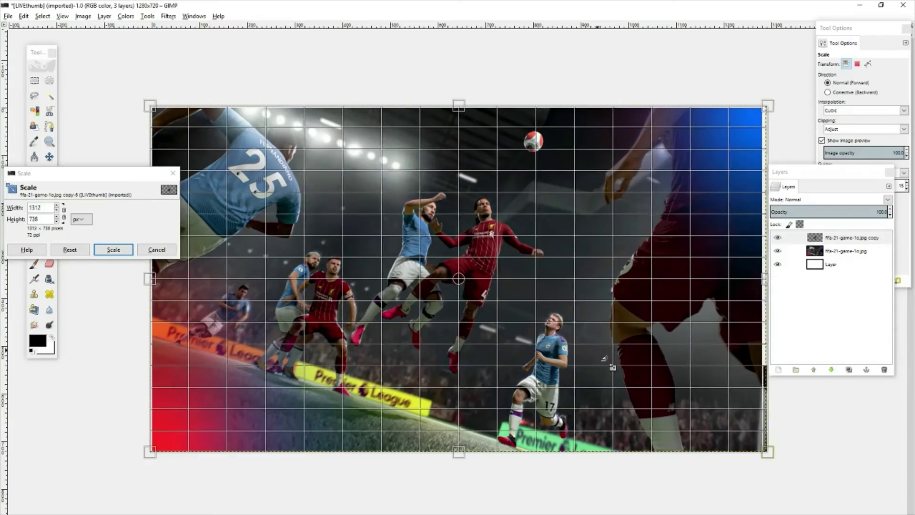
{"action": "left_click_drag", "start_coordinate": [611, 355], "coordinate": [890, 513]}
{"action": "left_click", "coordinate": [113, 250]}
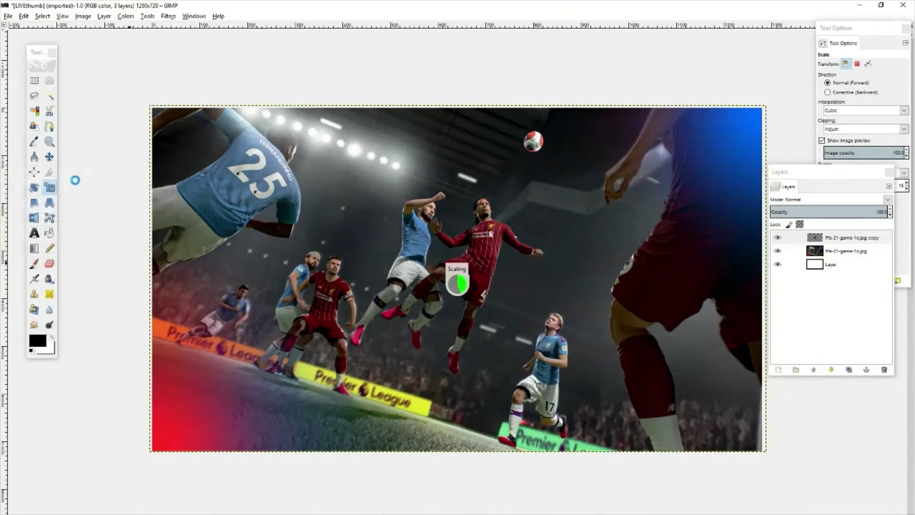
{"action": "left_click", "coordinate": [49, 156]}
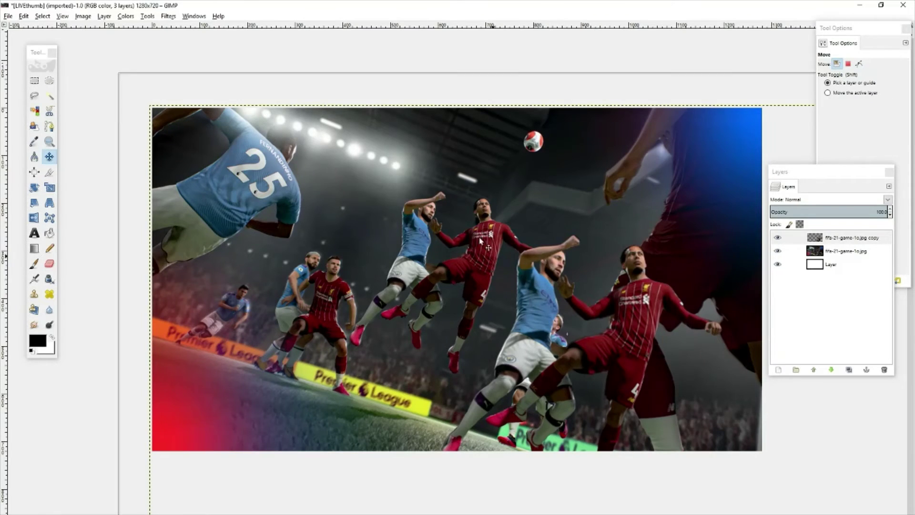
{"action": "left_click_drag", "start_coordinate": [547, 290], "coordinate": [393, 196]}
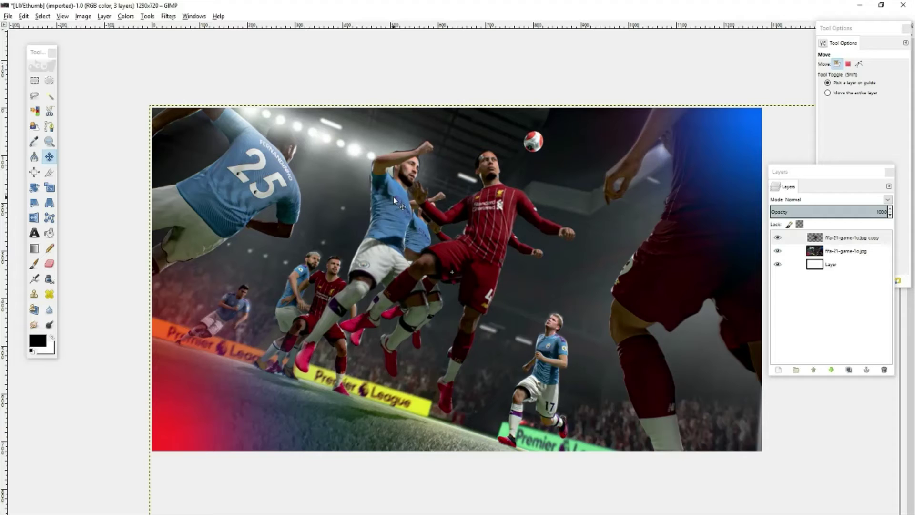
Step: Apply a Gaussian Blur with a 5.0 px horizontal and vertical radius to the original match image layer
{"action": "left_click", "coordinate": [793, 251]}
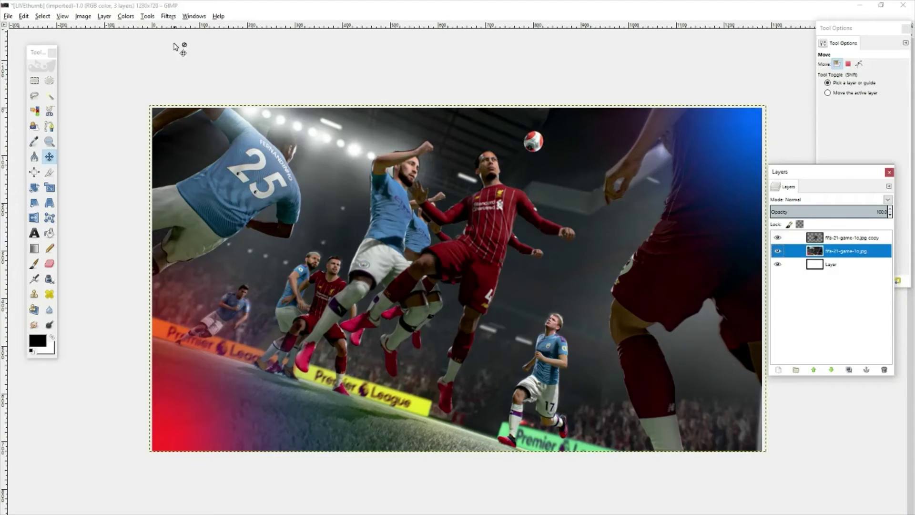
{"action": "left_click", "coordinate": [169, 16]}
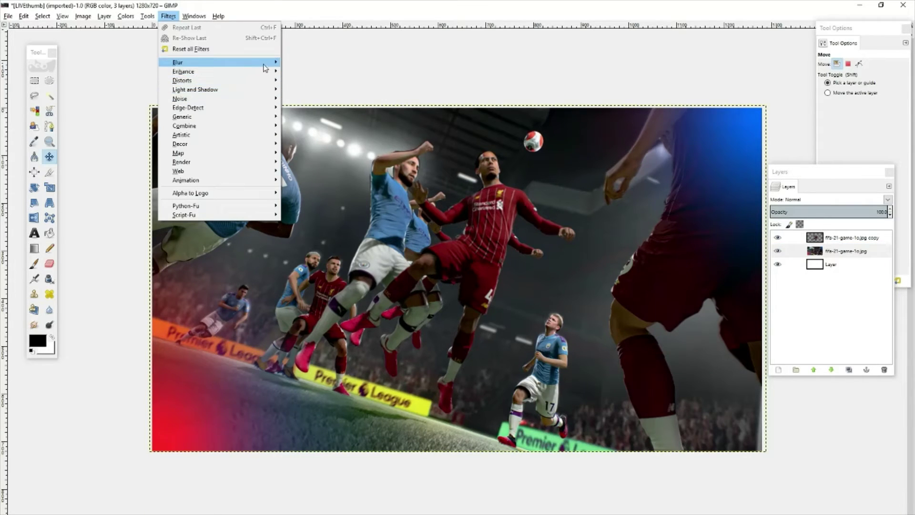
{"action": "mouse_move", "coordinate": [265, 62]}
{"action": "left_click", "coordinate": [300, 71]}
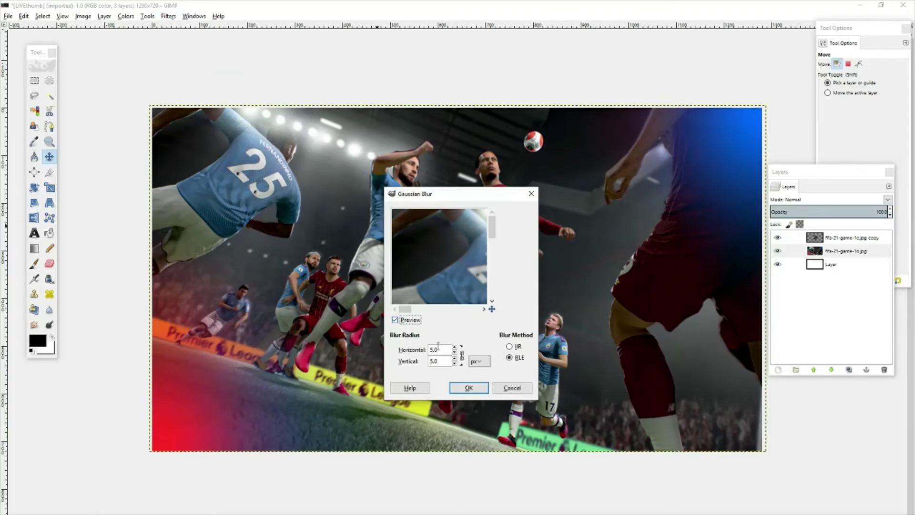
{"action": "left_click", "coordinate": [471, 388]}
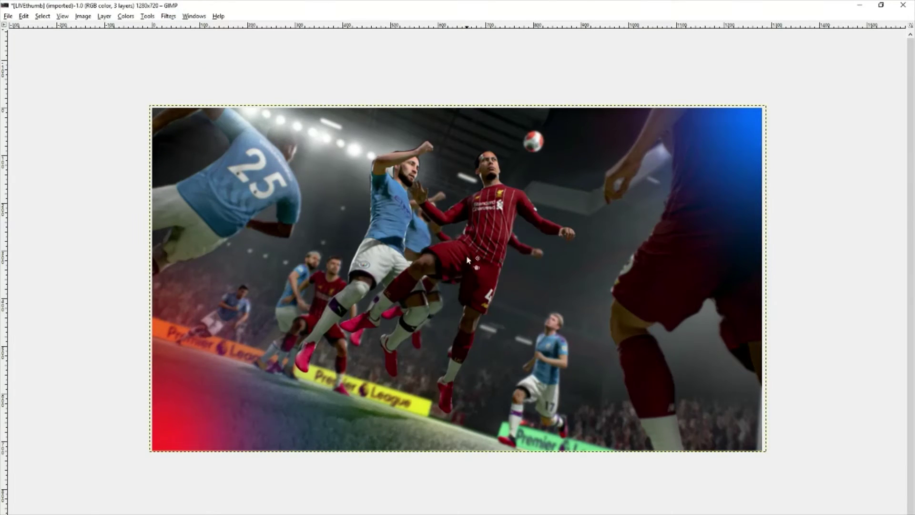
{"action": "key", "text": "Tab"}
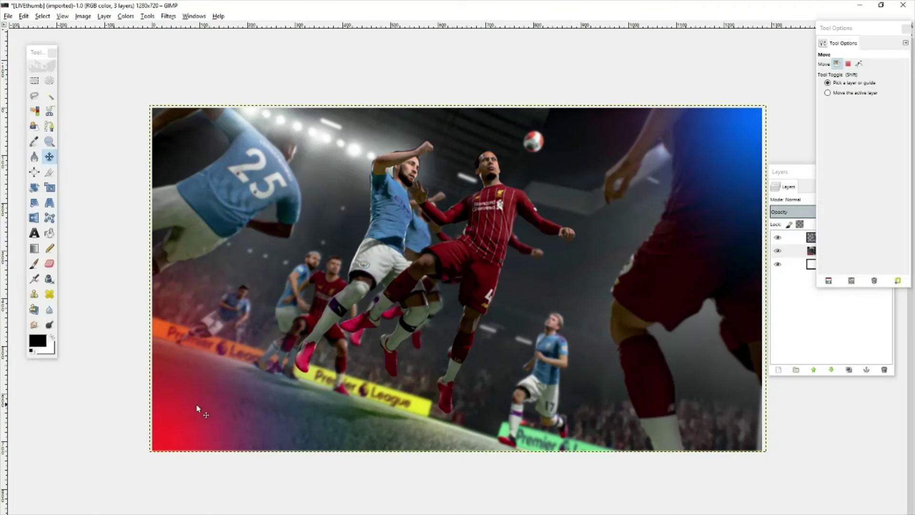
Step: Make the cut-out players' layer the active layer
{"action": "left_click", "coordinate": [831, 236]}
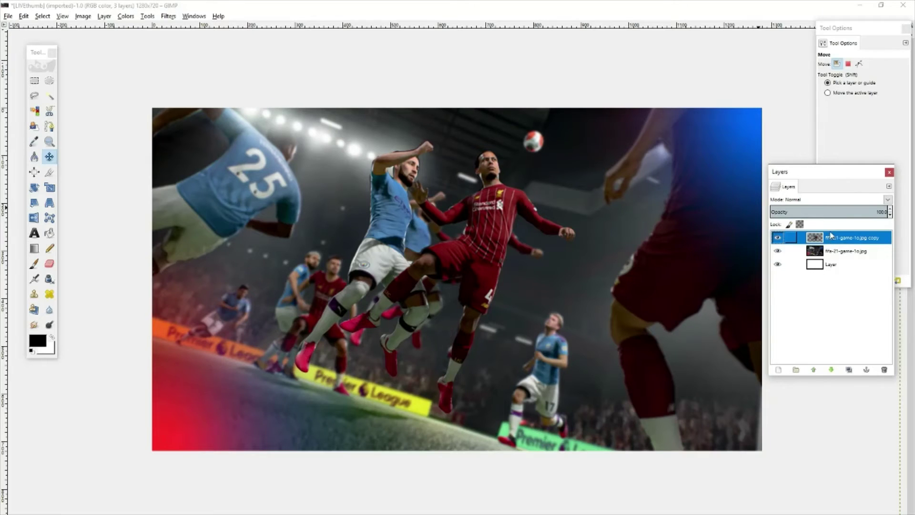
{"action": "right_click", "coordinate": [832, 237]}
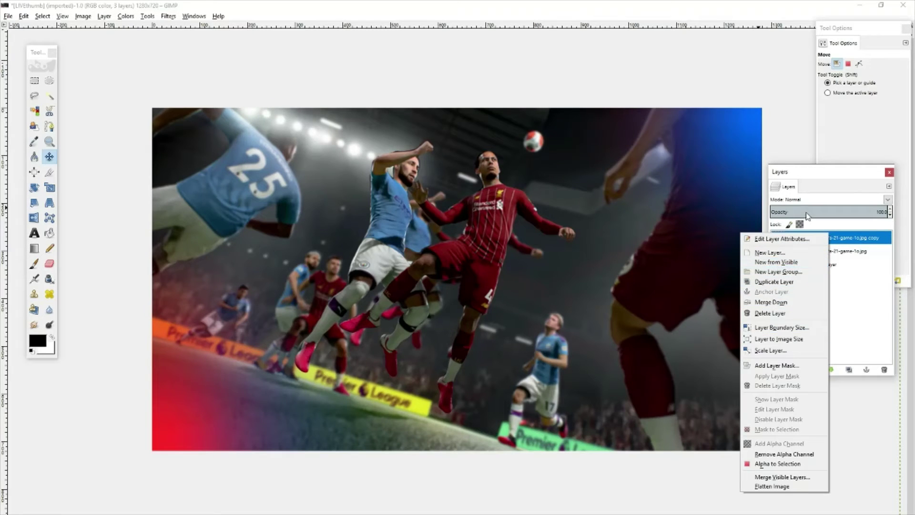
{"action": "left_click", "coordinate": [811, 172]}
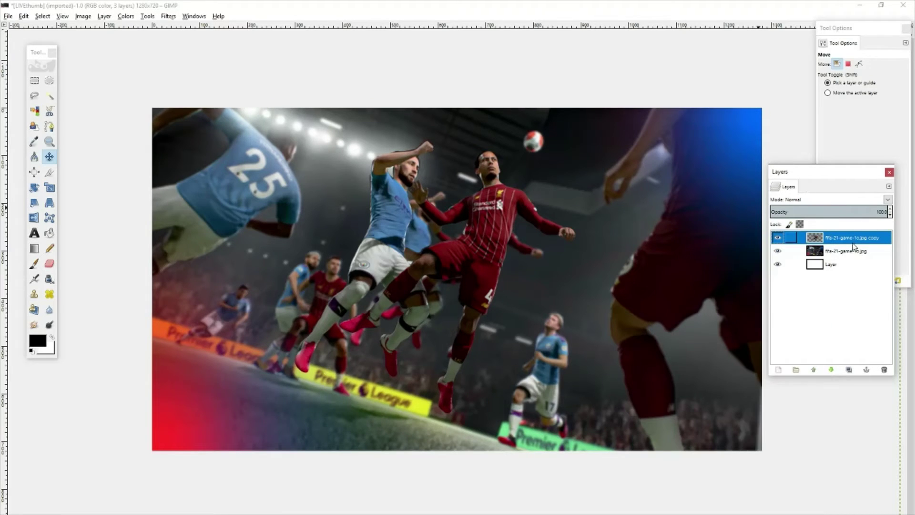
Step: Duplicate the cut-out players' layer and apply a Gaussian Blur with a 41.0 px horizontal and vertical radius to the copy
{"action": "left_click", "coordinate": [848, 370]}
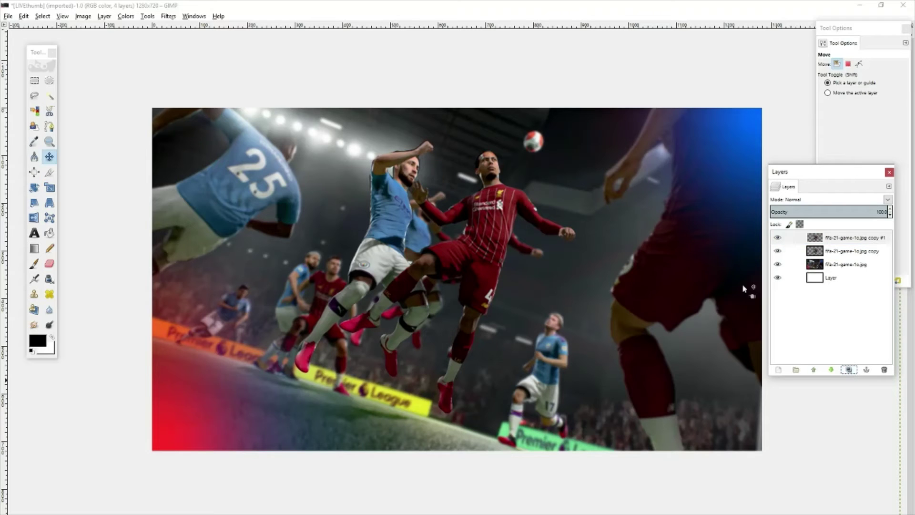
{"action": "left_click", "coordinate": [168, 16]}
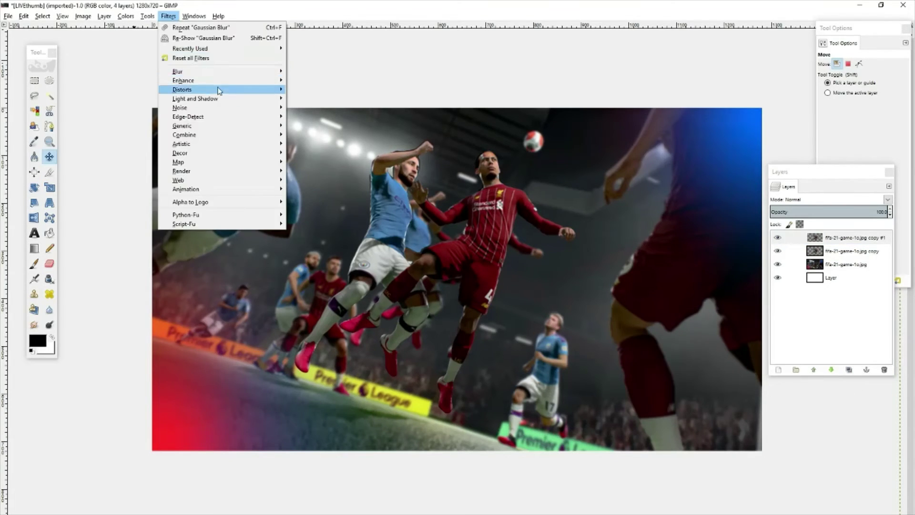
{"action": "mouse_move", "coordinate": [277, 71]}
{"action": "left_click", "coordinate": [317, 81]}
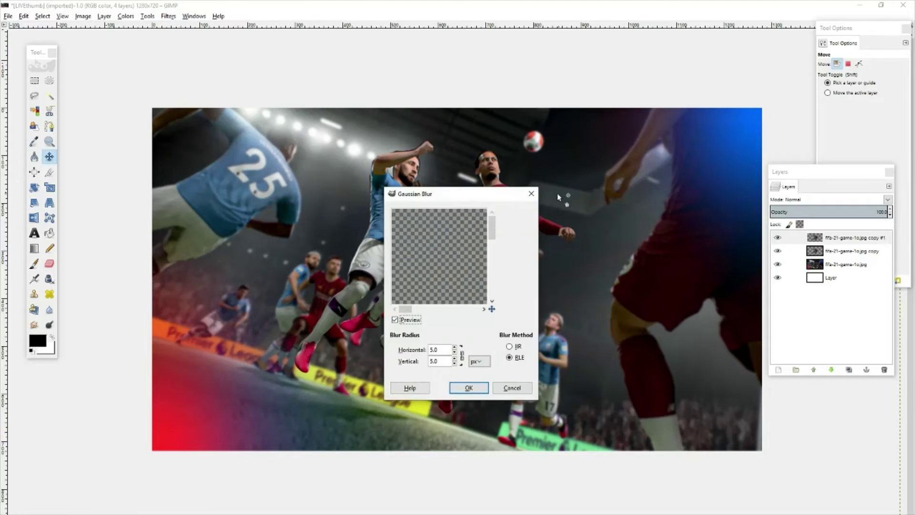
{"action": "left_click_drag", "start_coordinate": [471, 263], "coordinate": [263, 280]}
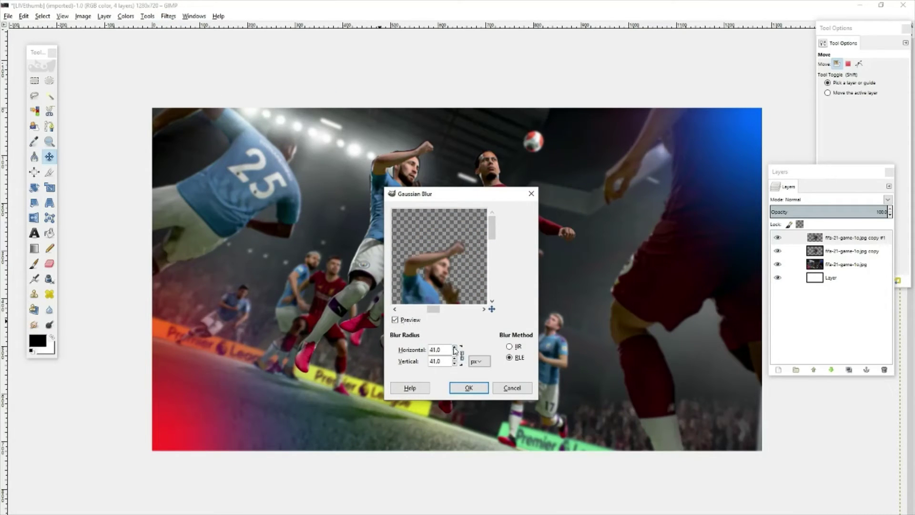
{"action": "left_click", "coordinate": [468, 387]}
{"action": "key", "text": "Tab"}
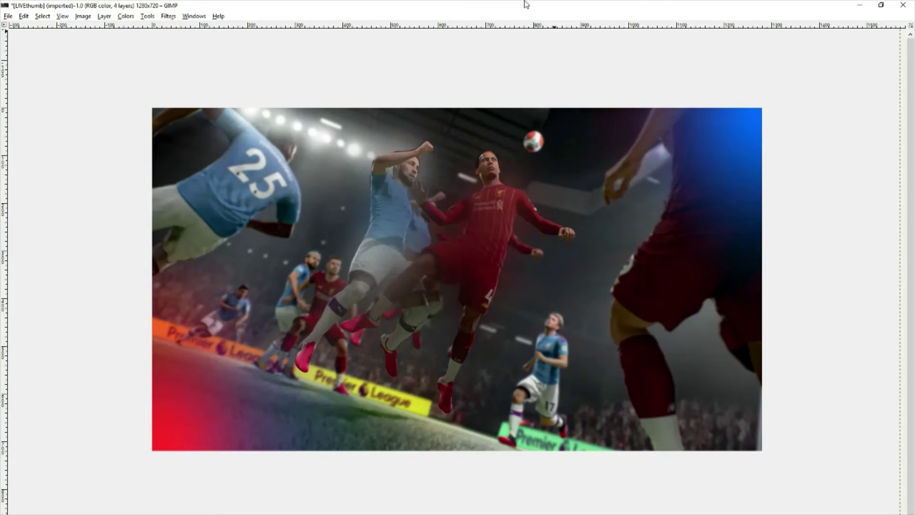
Step: Colorize the blurred players' copy with lightness 100 to turn it into a white glow
{"action": "key", "text": "Tab"}
{"action": "left_click", "coordinate": [126, 16]}
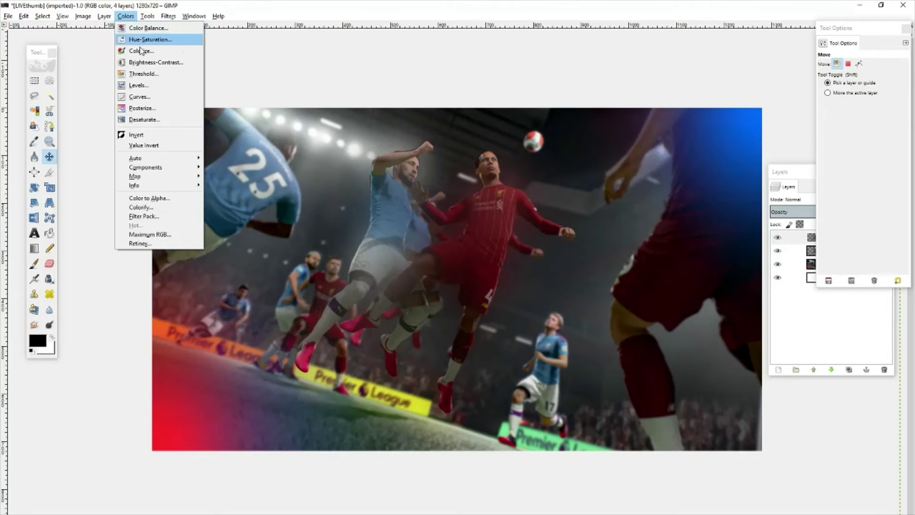
{"action": "left_click", "coordinate": [162, 52]}
{"action": "key", "text": "Tab"}
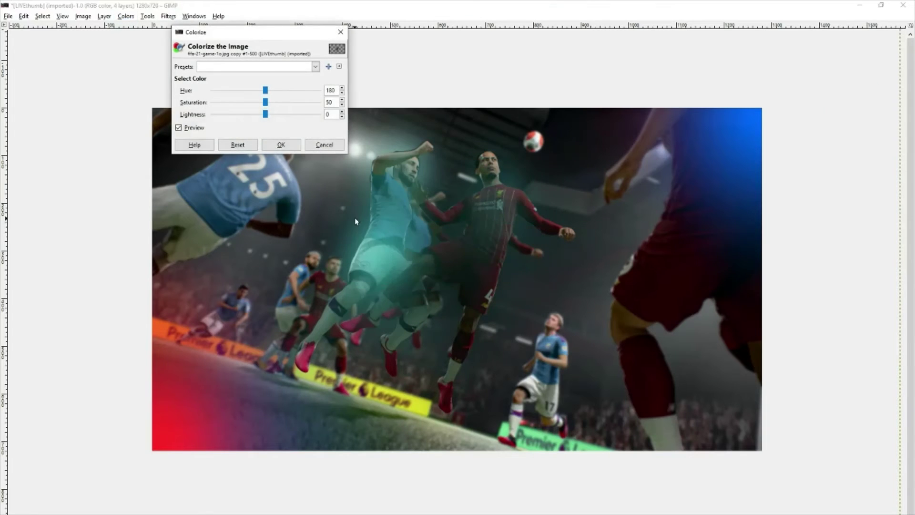
{"action": "left_click_drag", "start_coordinate": [265, 114], "coordinate": [413, 108]}
{"action": "left_click", "coordinate": [292, 145]}
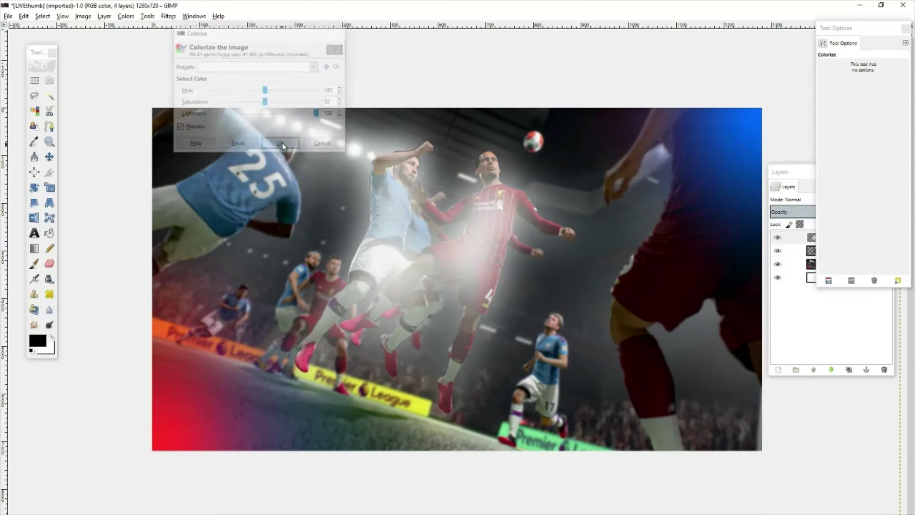
Step: Lower the white glow layer beneath the sharp cut-out players' layer and merge the players down onto it
{"action": "left_click", "coordinate": [804, 167]}
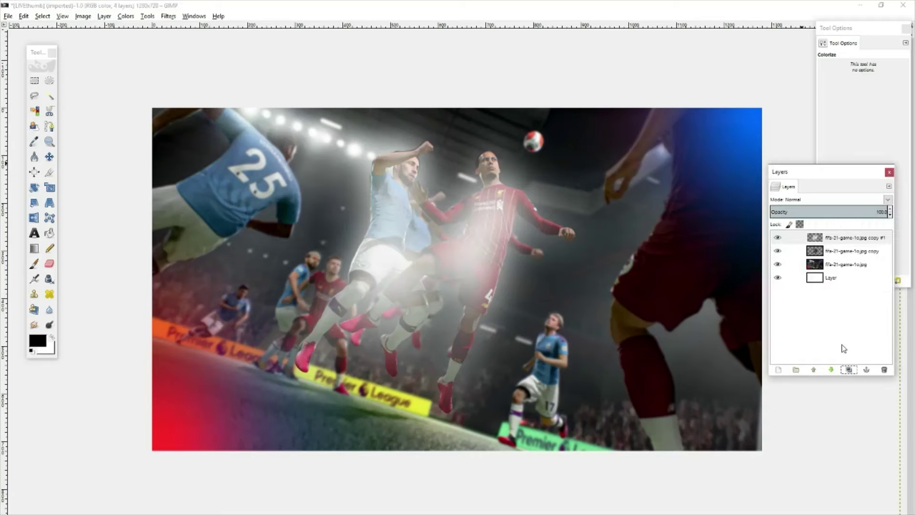
{"action": "left_click", "coordinate": [831, 369]}
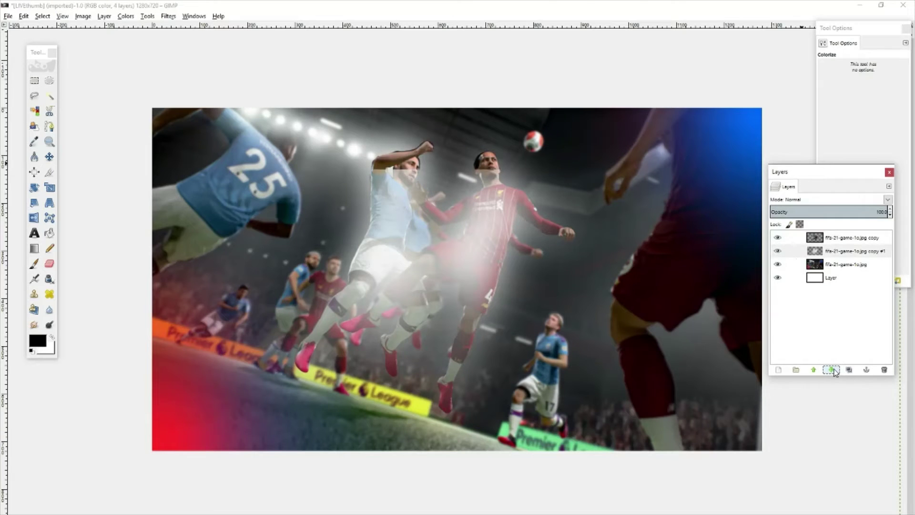
{"action": "left_click", "coordinate": [839, 240]}
{"action": "right_click", "coordinate": [839, 241]}
{"action": "left_click", "coordinate": [810, 307]}
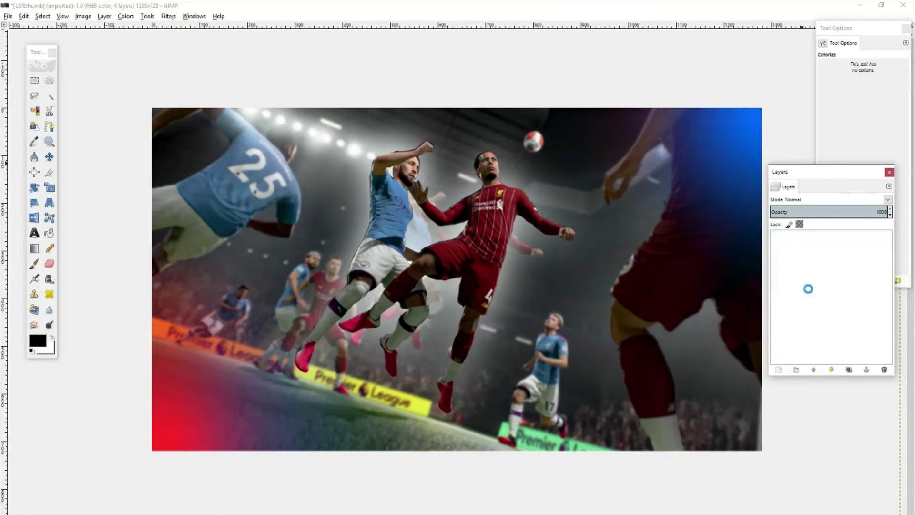
Step: Apply a Gaussian Blur with a 38.0 px horizontal and vertical radius to the original match image layer
{"action": "left_click", "coordinate": [810, 251]}
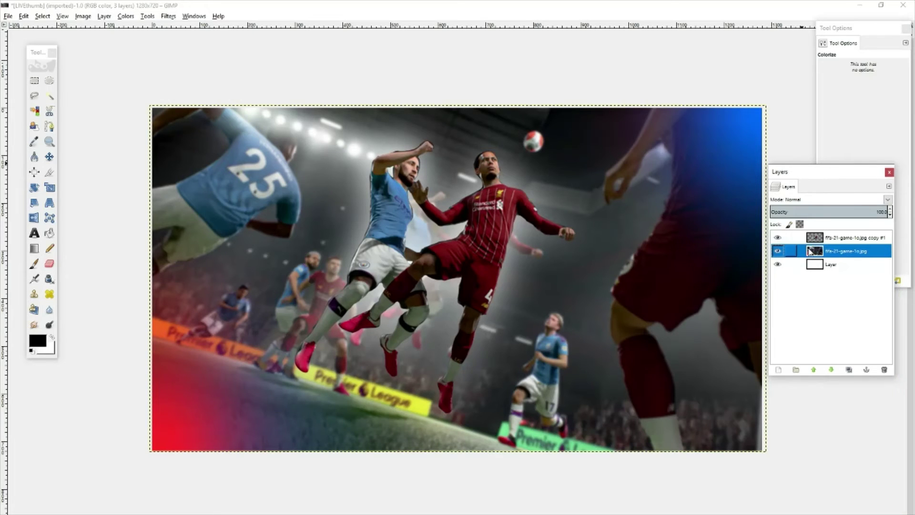
{"action": "left_click", "coordinate": [168, 17]}
{"action": "mouse_move", "coordinate": [229, 71]}
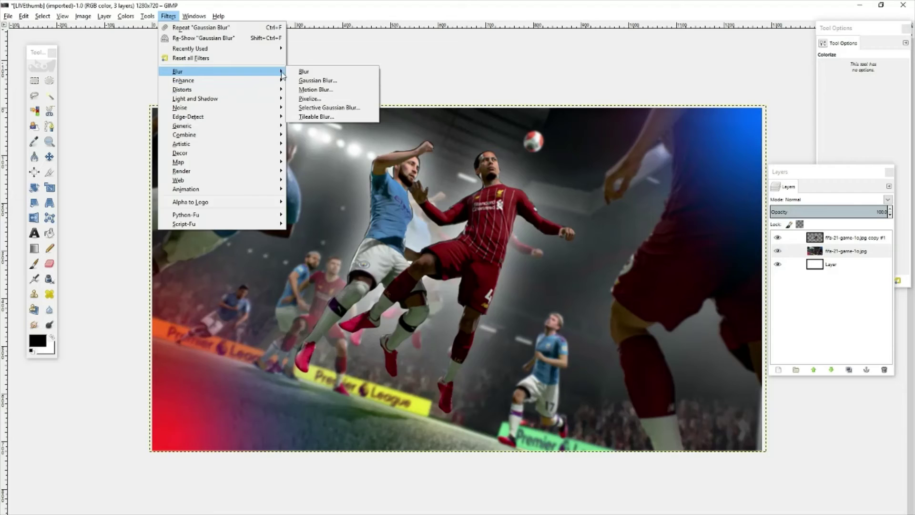
{"action": "left_click", "coordinate": [318, 81]}
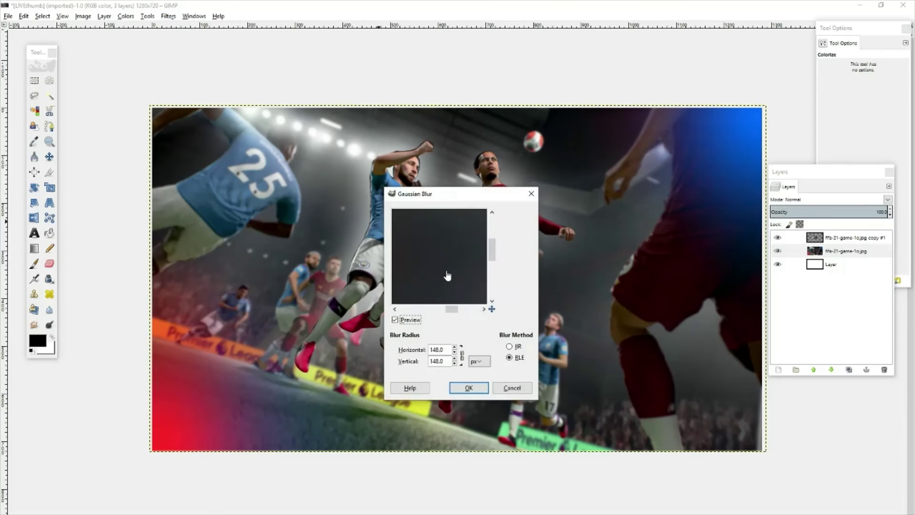
{"action": "left_click_drag", "start_coordinate": [448, 281], "coordinate": [448, 179]}
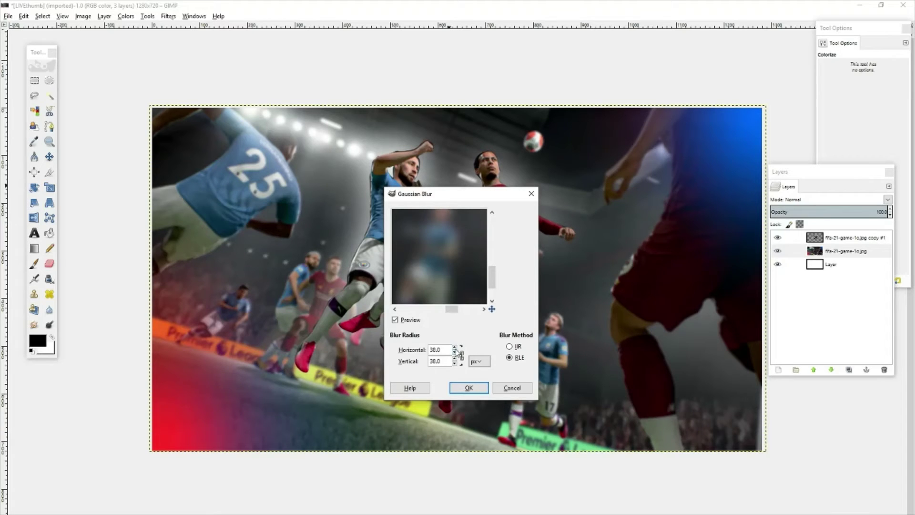
{"action": "left_click", "coordinate": [478, 391]}
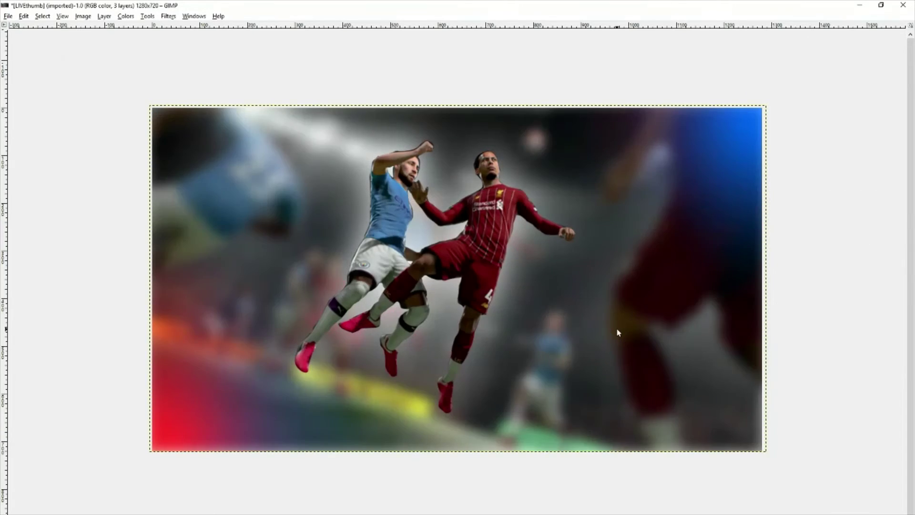
{"action": "left_click", "coordinate": [430, 4]}
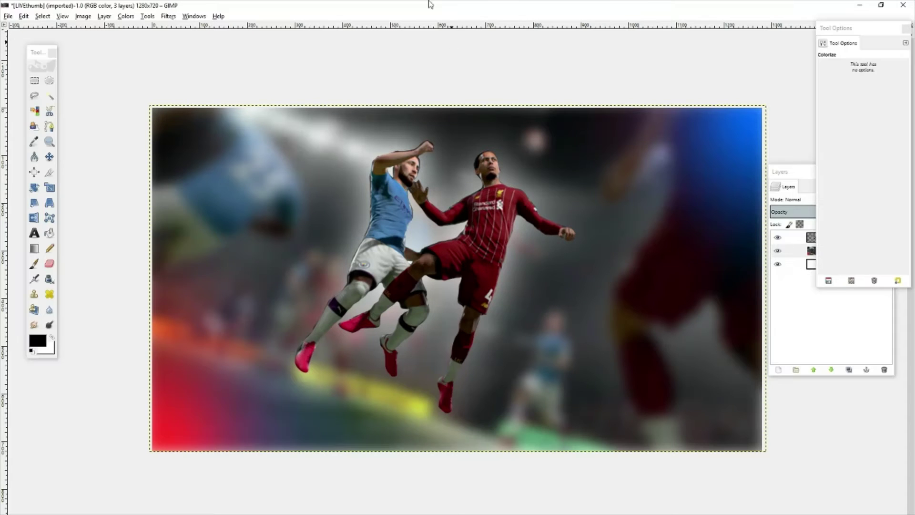
Step: Add background-frame-png-2.png from the FIFA21 folder as a new layer and raise it to the top of the layer stack
{"action": "key", "text": "alt+Tab"}
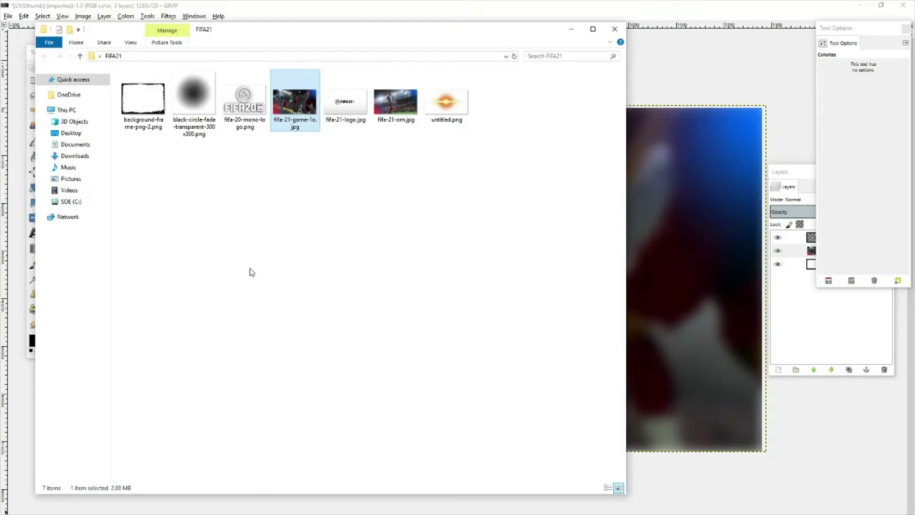
{"action": "left_click_drag", "start_coordinate": [143, 100], "coordinate": [439, 286]}
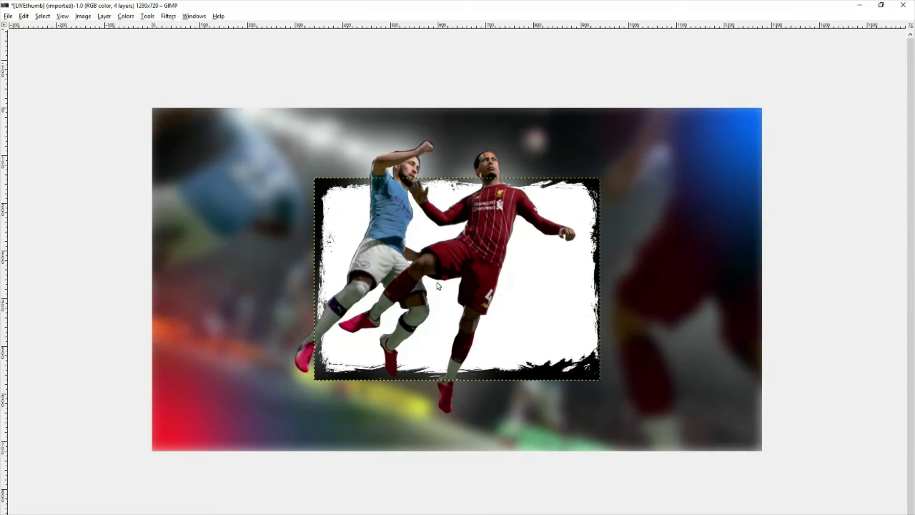
{"action": "left_click", "coordinate": [538, 5]}
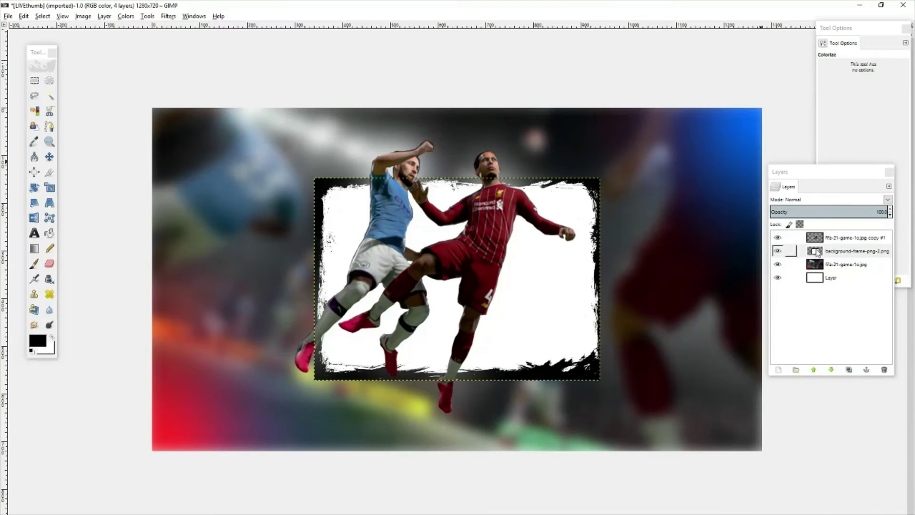
{"action": "left_click", "coordinate": [817, 251]}
{"action": "left_click", "coordinate": [814, 370]}
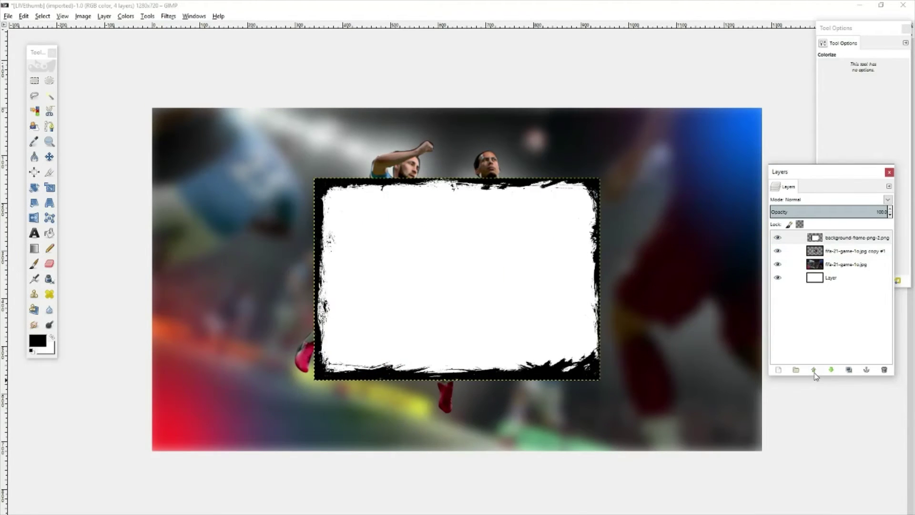
Step: Make the white centre of the grunge frame layer transparent with Color to Alpha
{"action": "right_click", "coordinate": [840, 242]}
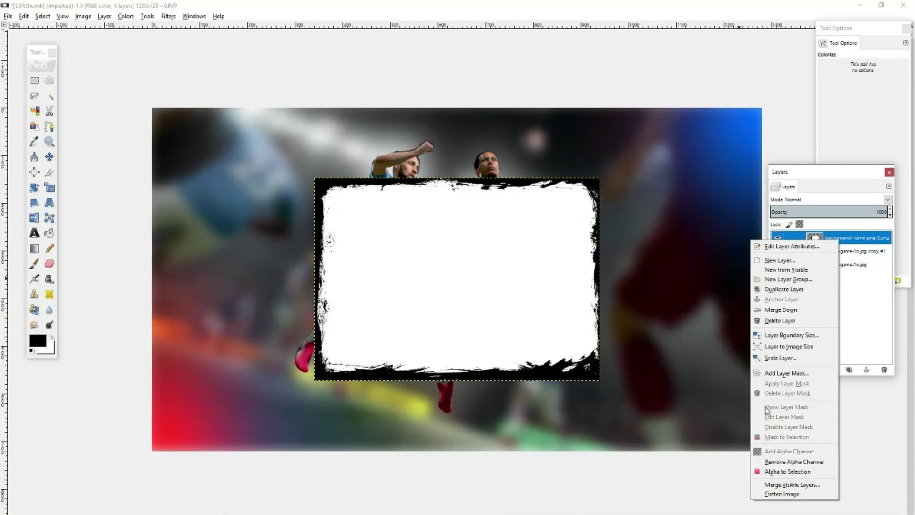
{"action": "left_click", "coordinate": [310, 8]}
{"action": "left_click", "coordinate": [106, 17]}
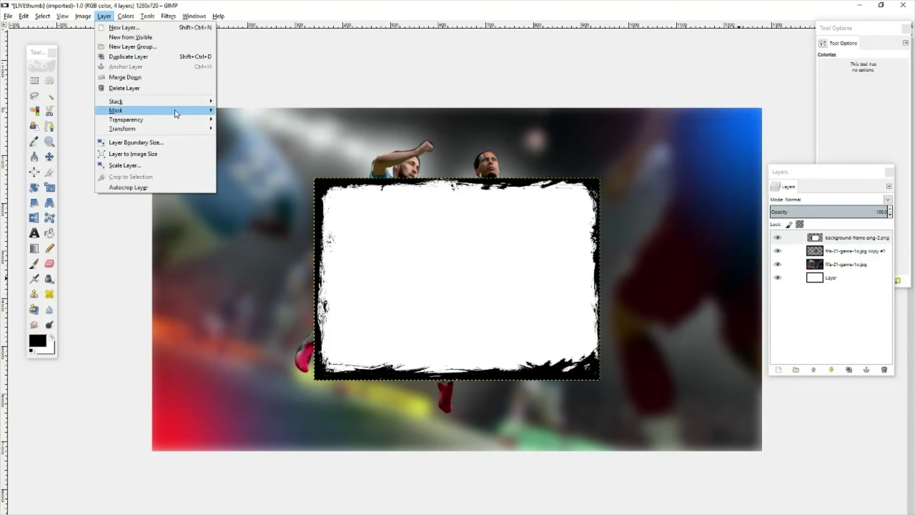
{"action": "mouse_move", "coordinate": [209, 119]}
{"action": "left_click", "coordinate": [249, 140]}
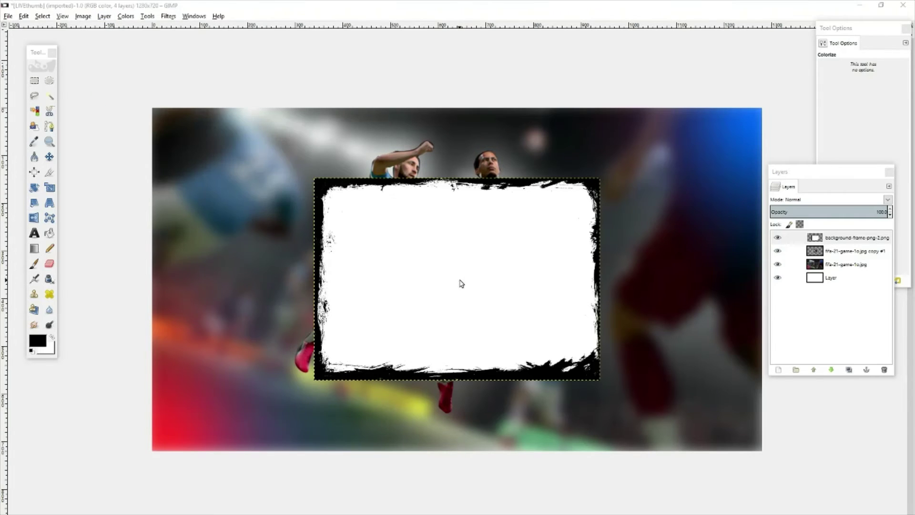
{"action": "left_click", "coordinate": [460, 375]}
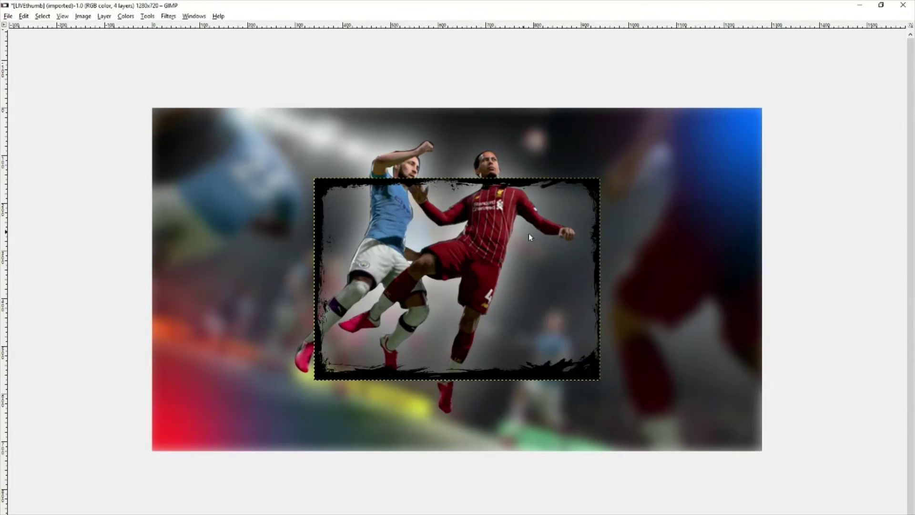
Step: Scale the grunge frame layer to 1285 x 722 px so it borders the whole canvas
{"action": "left_click", "coordinate": [302, 5]}
{"action": "left_click", "coordinate": [49, 187]}
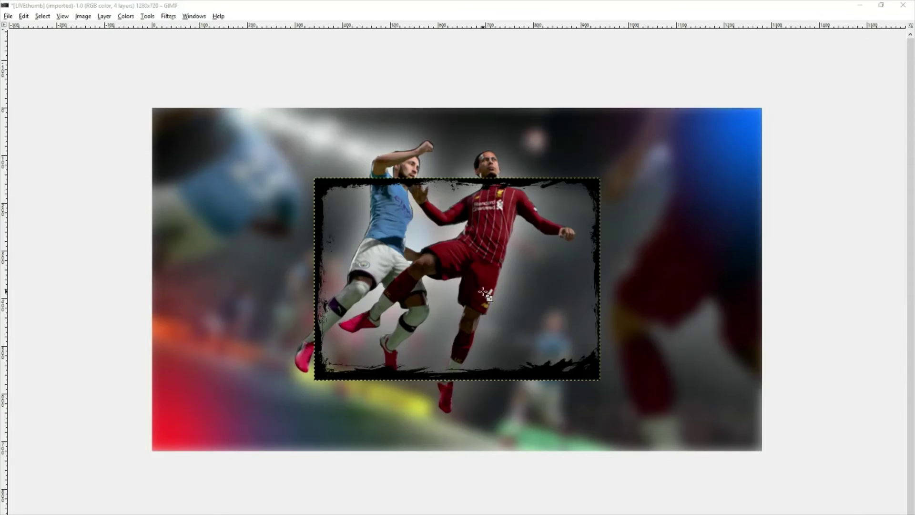
{"action": "left_click", "coordinate": [315, 179]}
{"action": "left_click_drag", "start_coordinate": [315, 179], "coordinate": [154, 106]}
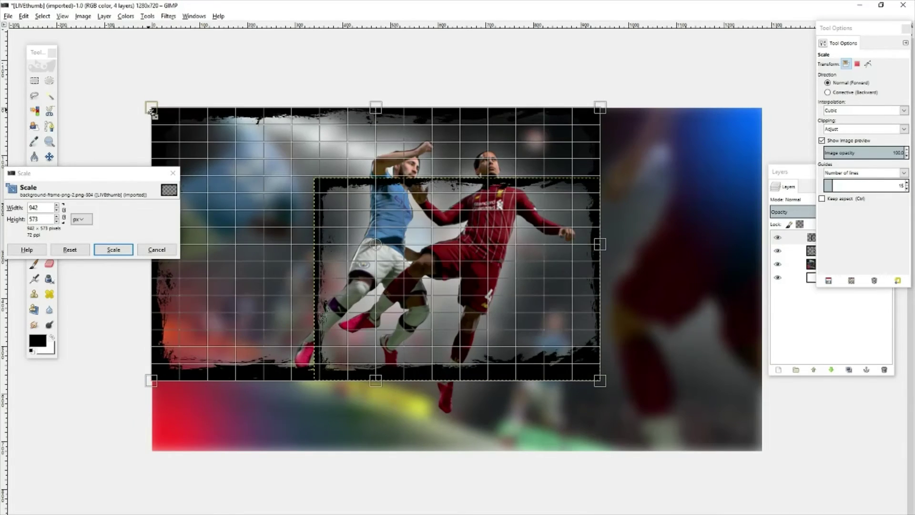
{"action": "left_click_drag", "start_coordinate": [599, 380], "coordinate": [761, 443]}
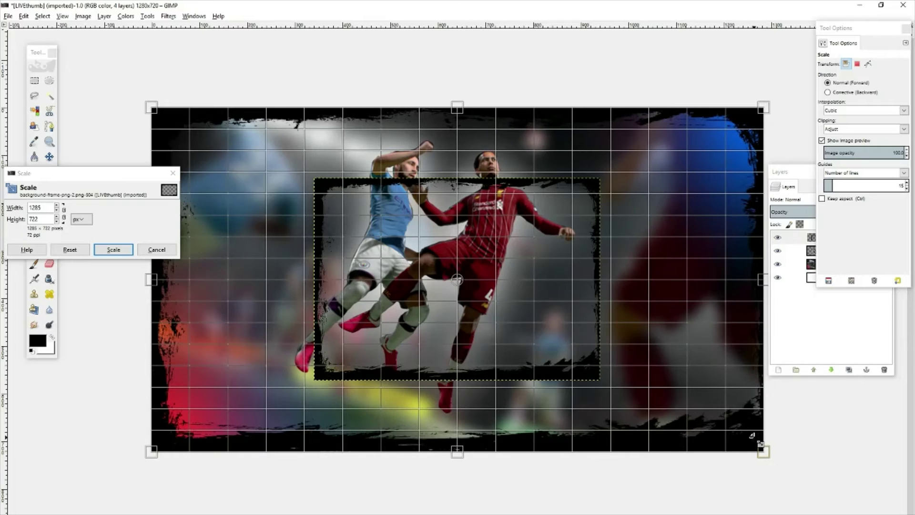
{"action": "left_click", "coordinate": [113, 250]}
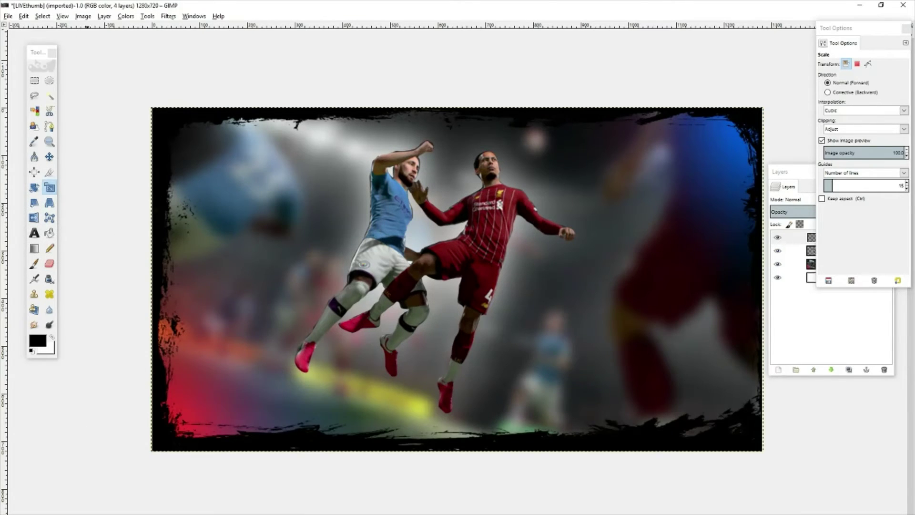
Step: Add fifa-20-mono-logo.png from the FIFA21 folder to the thumbnail as a new layer
{"action": "key", "text": "alt+Tab"}
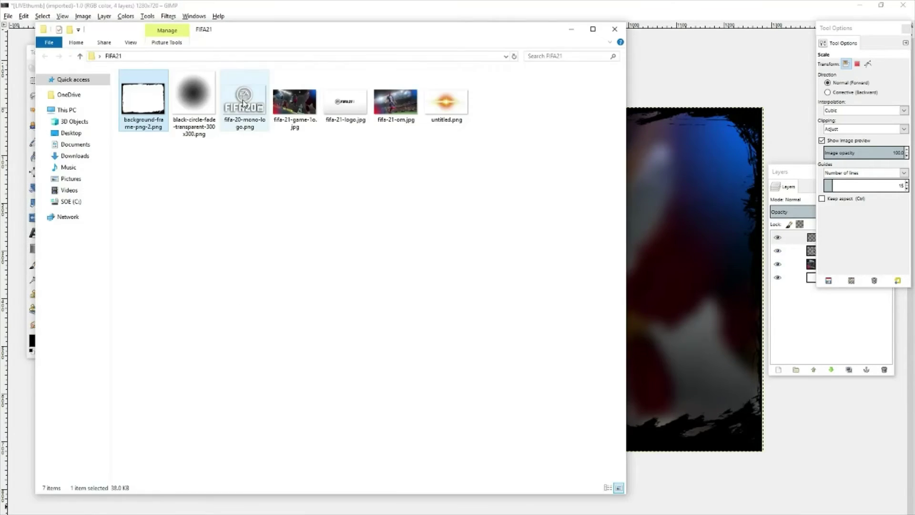
{"action": "left_click_drag", "start_coordinate": [245, 103], "coordinate": [649, 251]}
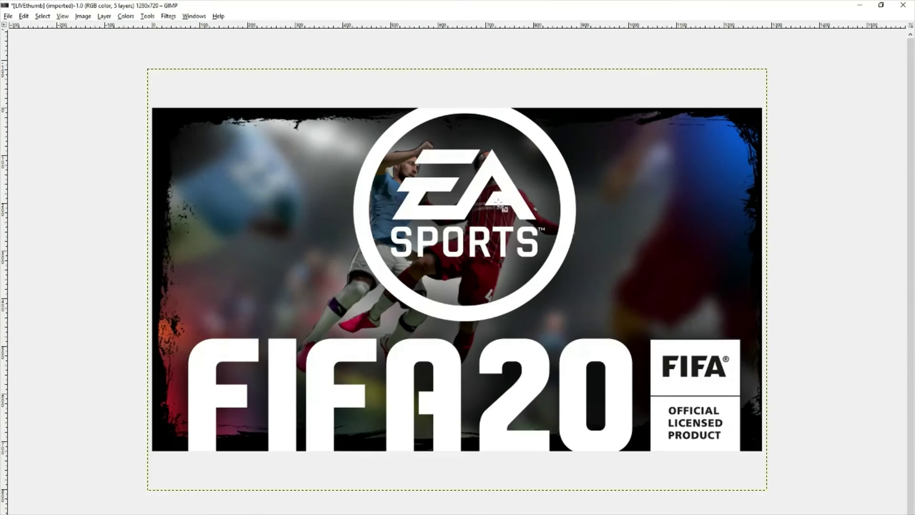
{"action": "key", "text": "Tab"}
Step: Scale the FIFA 20 logo layer to 671 x 381 px and move it right of centre, partly over the red-kitted player
{"action": "left_click", "coordinate": [464, 329]}
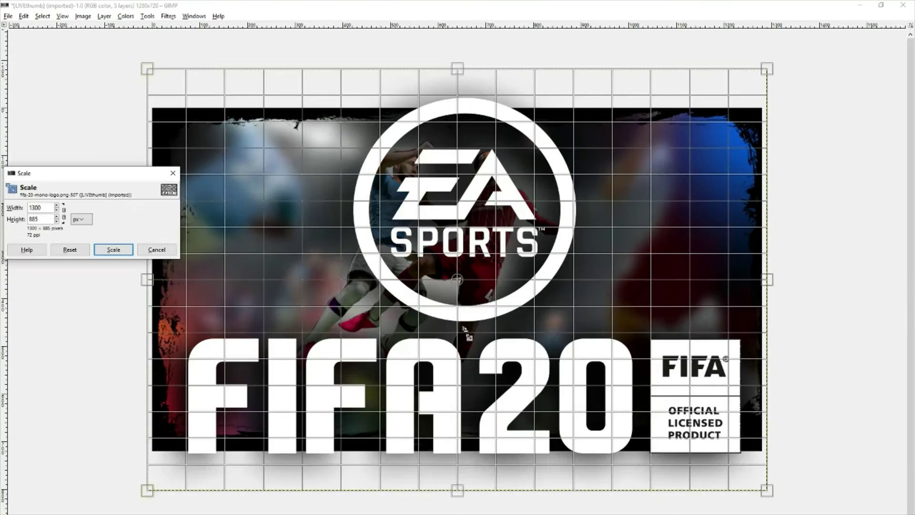
{"action": "key", "text": "Tab"}
{"action": "left_click_drag", "start_coordinate": [763, 493], "coordinate": [466, 263]}
{"action": "left_click", "coordinate": [113, 249]}
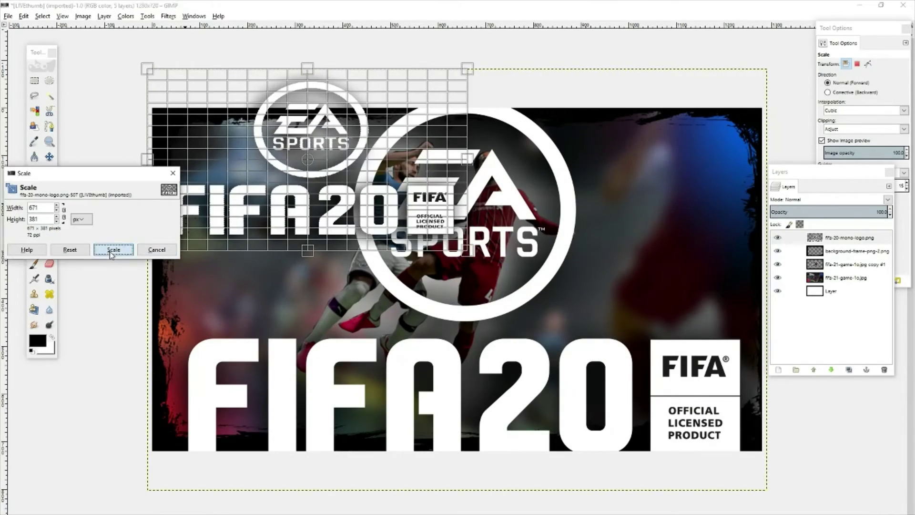
{"action": "left_click", "coordinate": [50, 157]}
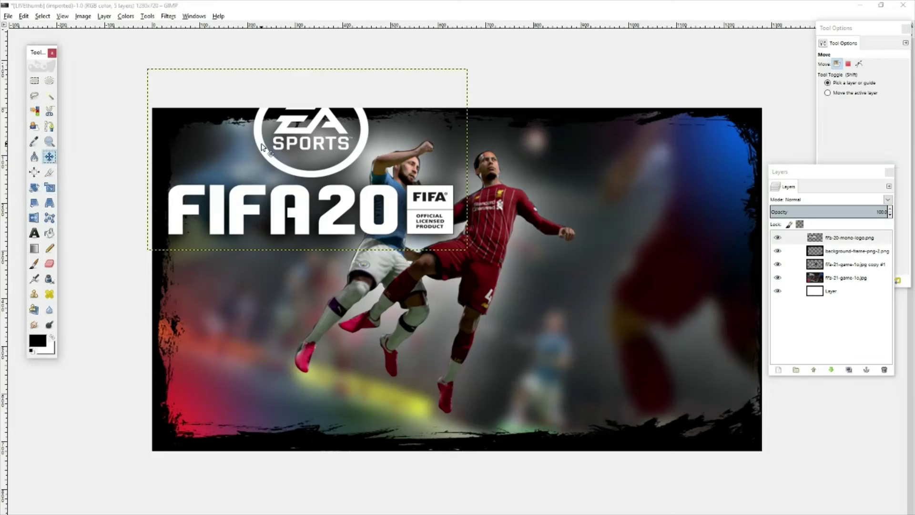
{"action": "left_click_drag", "start_coordinate": [261, 147], "coordinate": [509, 215]}
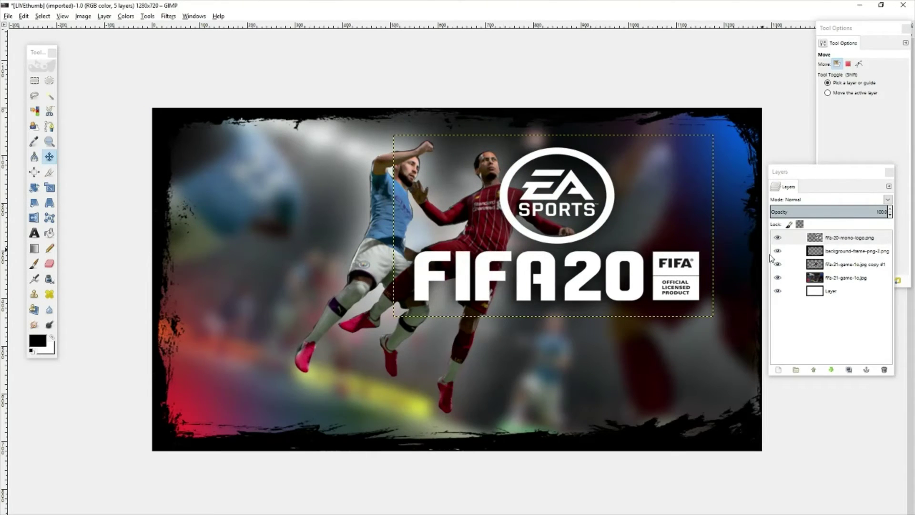
Step: Lower the FIFA 20 logo layer beneath the player cutout and move it right and down, behind the red-kitted player
{"action": "left_click", "coordinate": [831, 370]}
{"action": "left_click", "coordinate": [831, 370]}
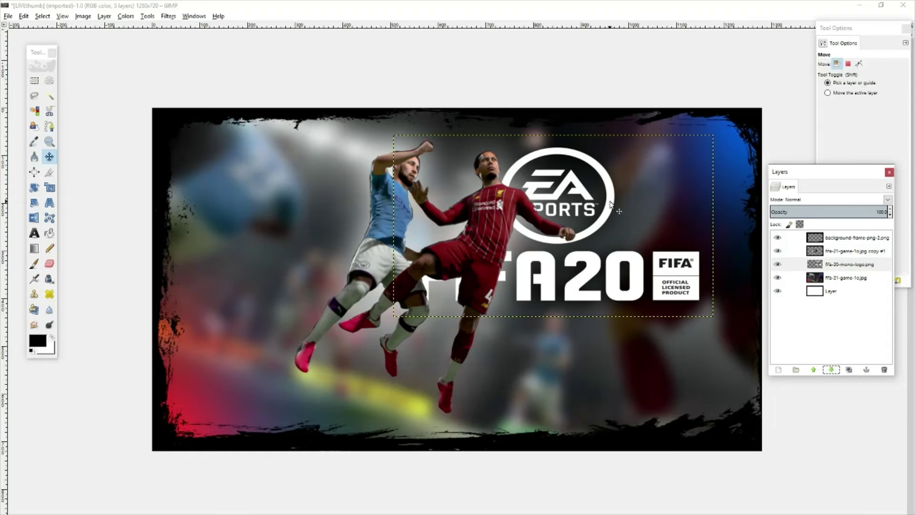
{"action": "mouse_move", "coordinate": [610, 203]}
{"action": "left_mouse_down"}
{"action": "mouse_move", "coordinate": [622, 188]}
{"action": "mouse_move", "coordinate": [619, 210]}
{"action": "mouse_move", "coordinate": [503, 274]}
{"action": "mouse_move", "coordinate": [511, 265]}
{"action": "mouse_move", "coordinate": [656, 243]}
{"action": "left_mouse_up"}
Step: Erase the EA Sports emblem and the official licensed product badge from the logo, shifting the lettering left between the two erasures
{"action": "left_click", "coordinate": [49, 263]}
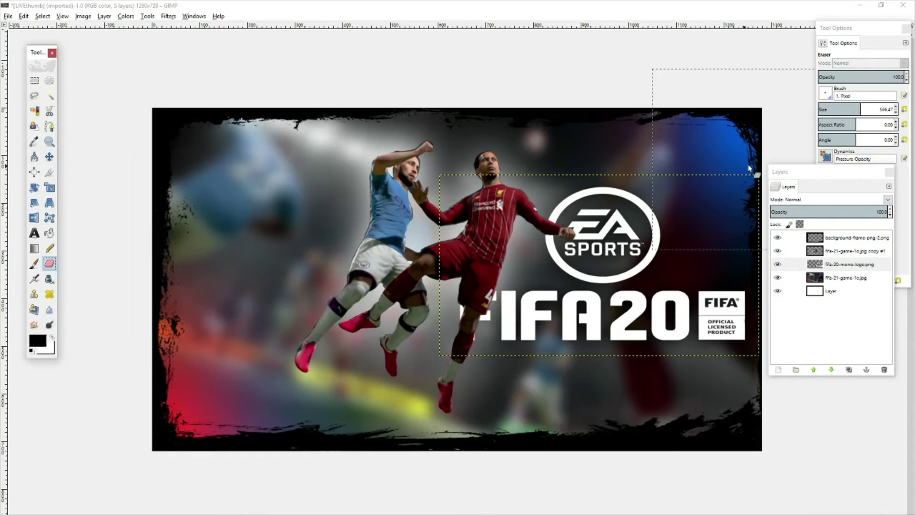
{"action": "left_click", "coordinate": [605, 200]}
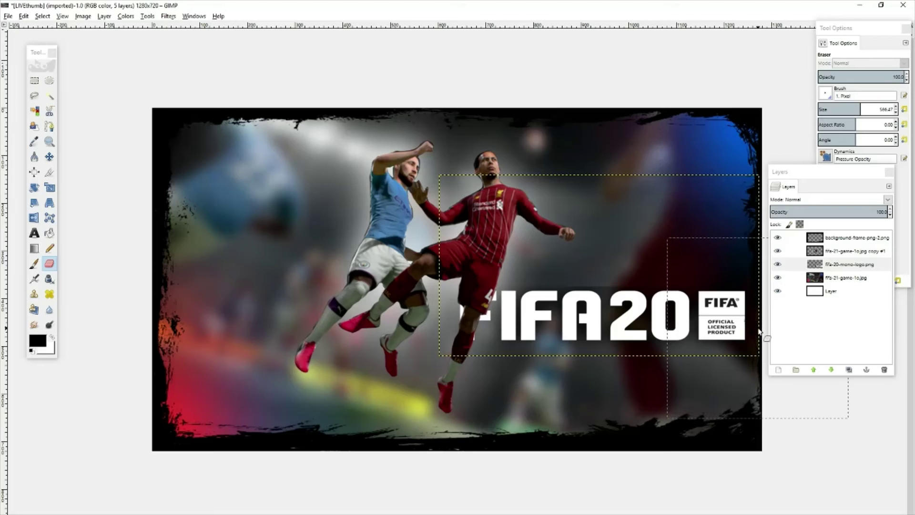
{"action": "left_click", "coordinate": [50, 158]}
{"action": "left_click_drag", "start_coordinate": [591, 312], "coordinate": [459, 298]}
{"action": "left_click", "coordinate": [53, 268]}
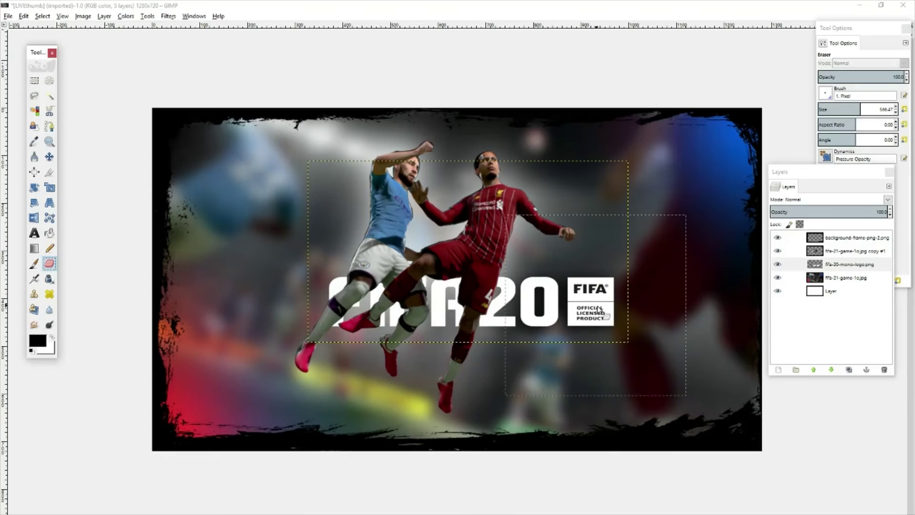
{"action": "left_click", "coordinate": [636, 324]}
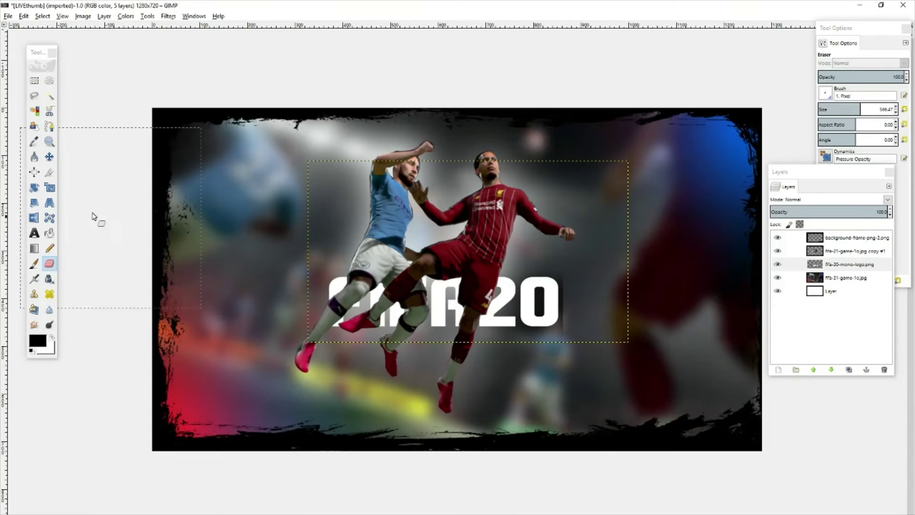
Step: Scale the FIFA 20 lettering layer to 1176 x 666 px and move it to the top of the canvas behind the players
{"action": "left_click", "coordinate": [50, 187]}
{"action": "left_click", "coordinate": [589, 341]}
{"action": "key", "text": "Tab"}
{"action": "key", "text": "Tab"}
{"action": "left_click_drag", "start_coordinate": [590, 342], "coordinate": [847, 475]}
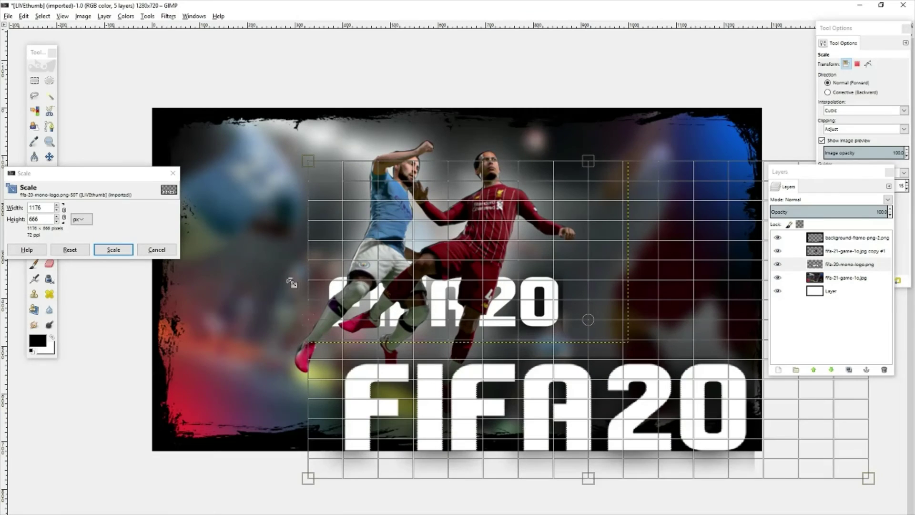
{"action": "left_click", "coordinate": [114, 249]}
{"action": "left_click", "coordinate": [49, 157]}
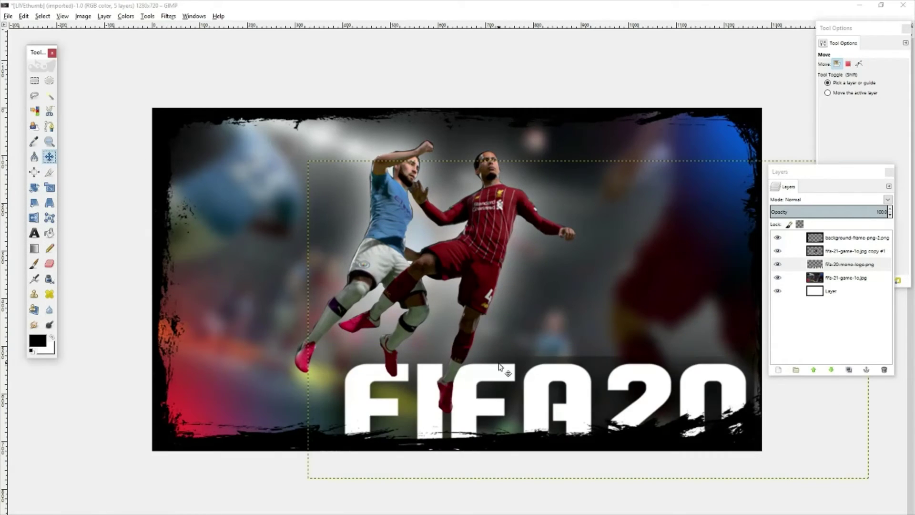
{"action": "left_click_drag", "start_coordinate": [500, 370], "coordinate": [418, 137]}
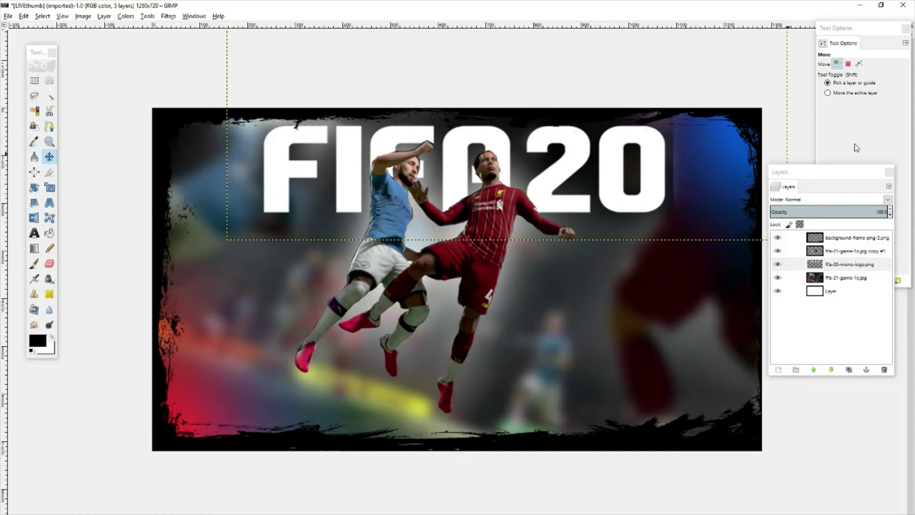
Step: Soften the lettering's dark right-hand edge using the Eraser with the 2. Hardness 025 brush at a size of about 120
{"action": "left_click", "coordinate": [49, 263]}
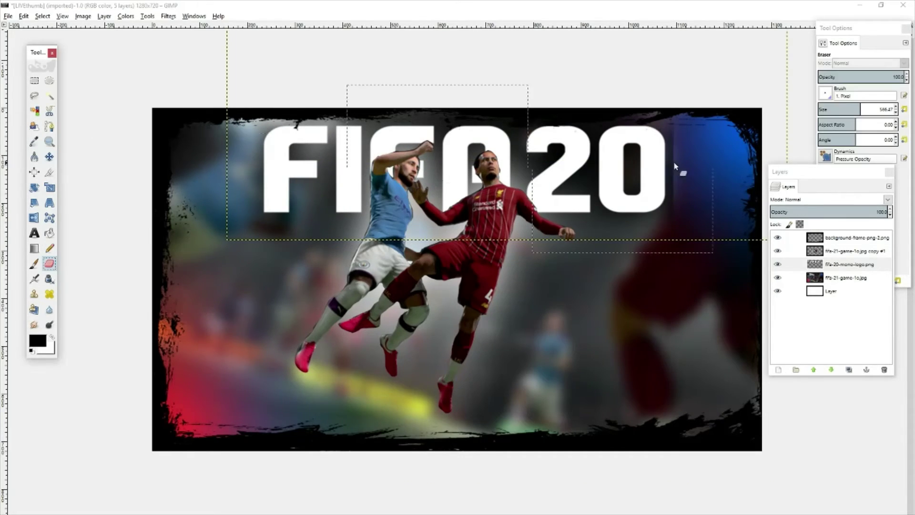
{"action": "left_click", "coordinate": [828, 97]}
{"action": "left_click", "coordinate": [888, 109]}
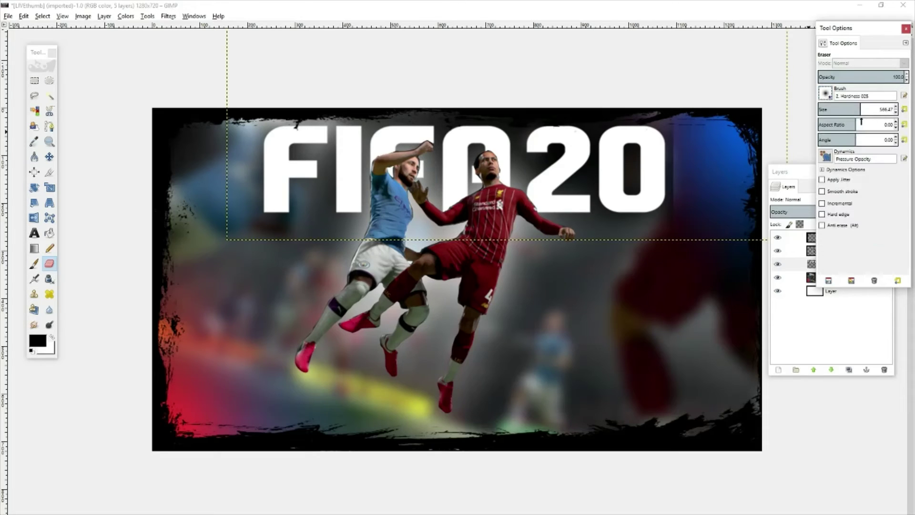
{"action": "left_click", "coordinate": [826, 110]}
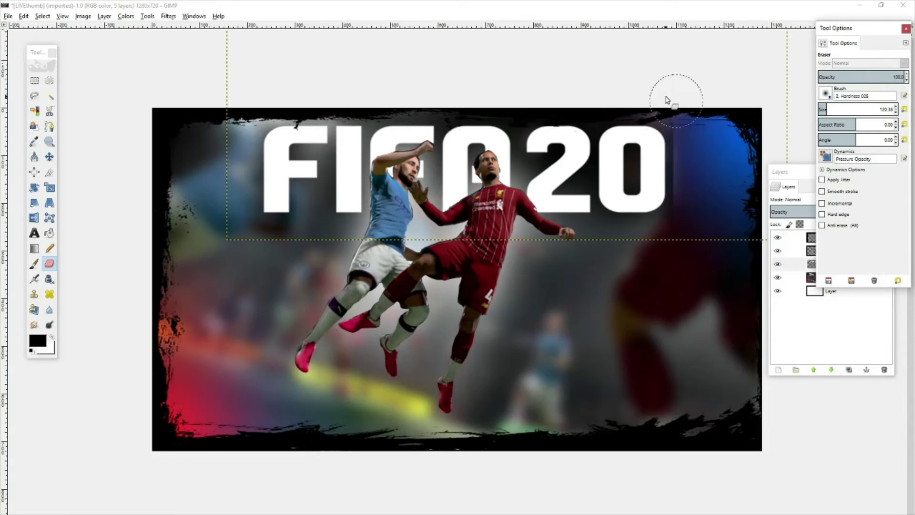
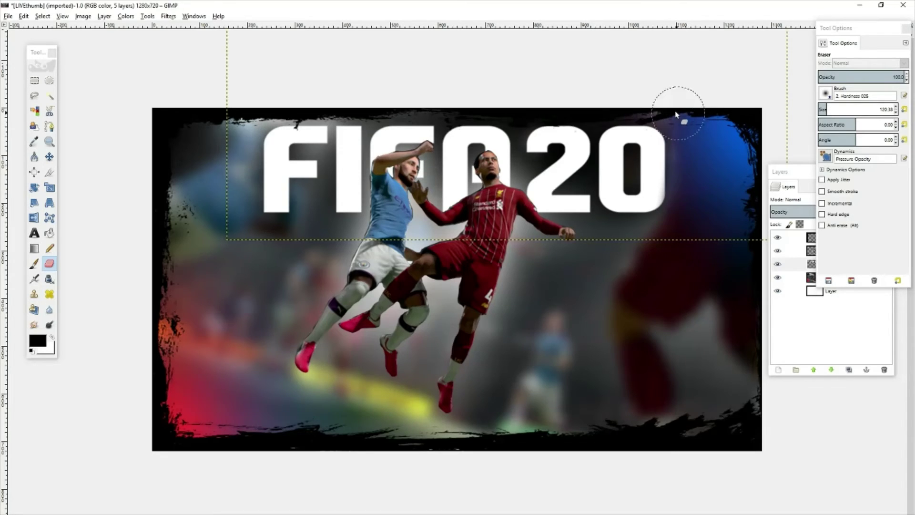
Step: Duplicate the FIFA 20 lettering layer and turn the copy black with Colorize at minimum lightness
{"action": "left_click", "coordinate": [808, 172]}
{"action": "left_click", "coordinate": [839, 264]}
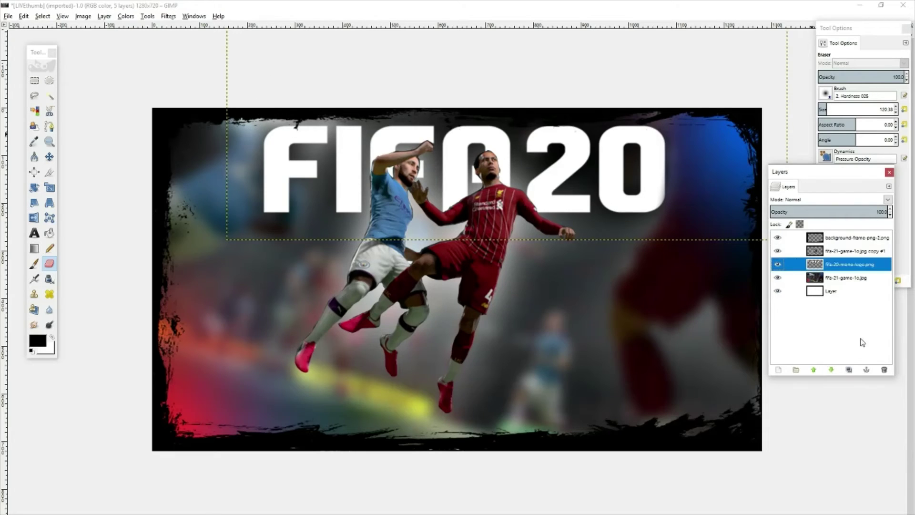
{"action": "left_click", "coordinate": [848, 370]}
{"action": "left_click", "coordinate": [127, 19]}
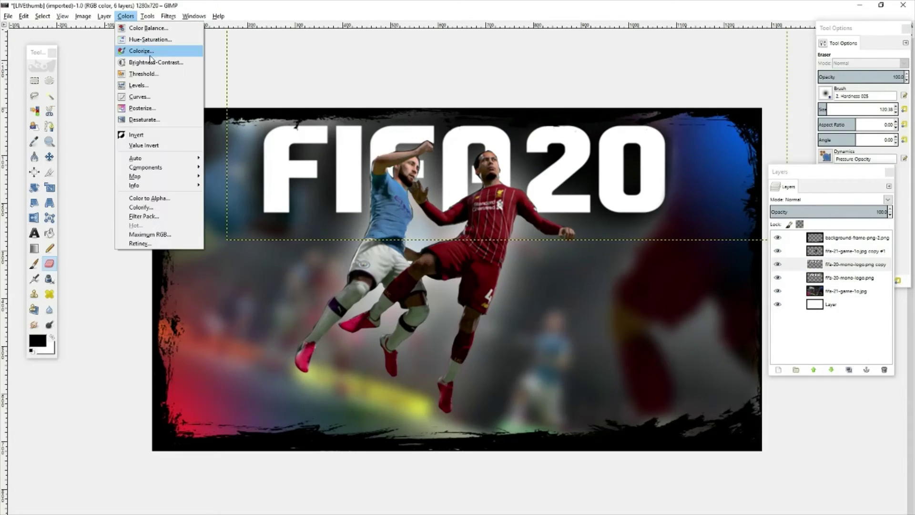
{"action": "left_click", "coordinate": [153, 57]}
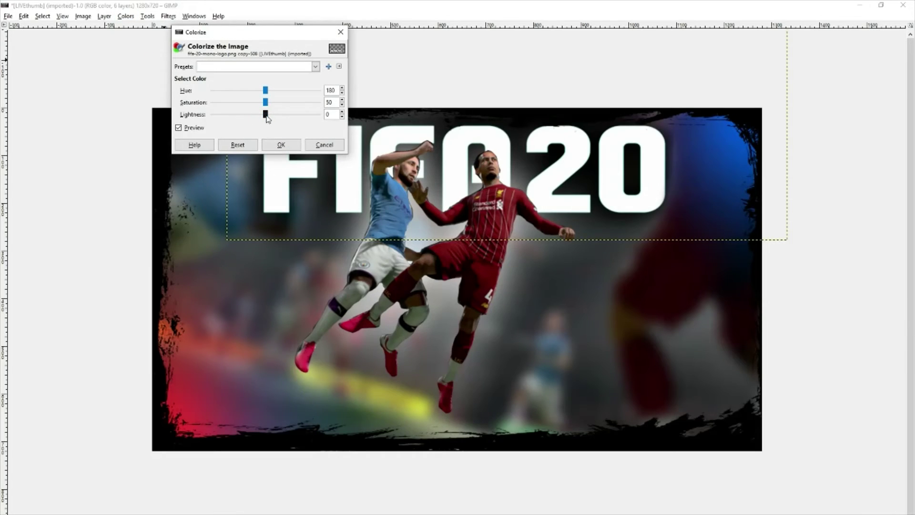
{"action": "left_click_drag", "start_coordinate": [267, 118], "coordinate": [155, 115]}
{"action": "left_click", "coordinate": [281, 144]}
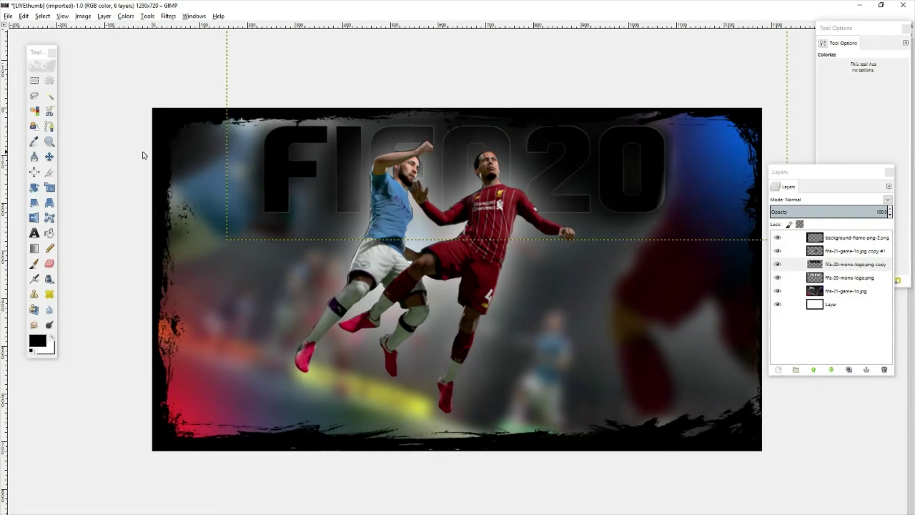
Step: Offset the black lettering copy slightly left and down, and lower it beneath the white lettering as a shadow
{"action": "left_click", "coordinate": [49, 156]}
{"action": "left_click_drag", "start_coordinate": [279, 147], "coordinate": [273, 149]}
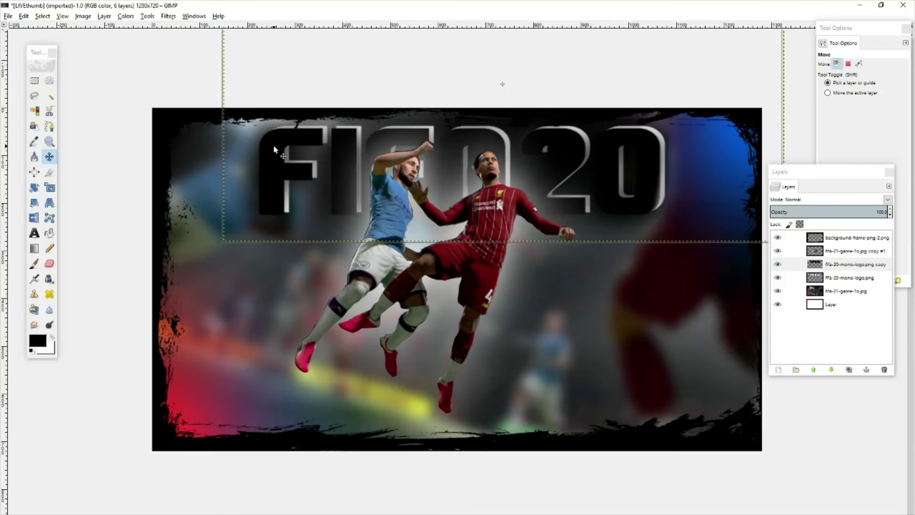
{"action": "left_click", "coordinate": [831, 370]}
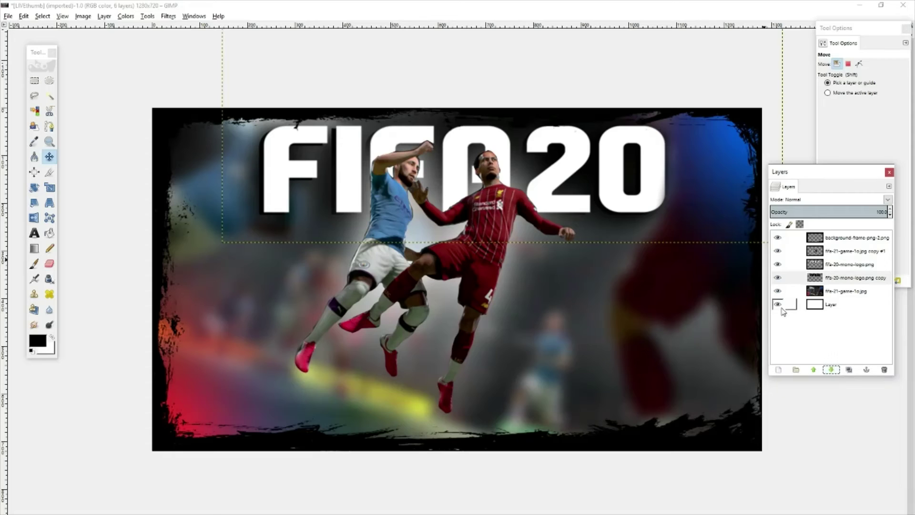
Step: Colorize the shadow copy with hue 360, saturation 50 and lightness 66 for a reddish tint
{"action": "left_click", "coordinate": [126, 17]}
{"action": "left_click", "coordinate": [158, 54]}
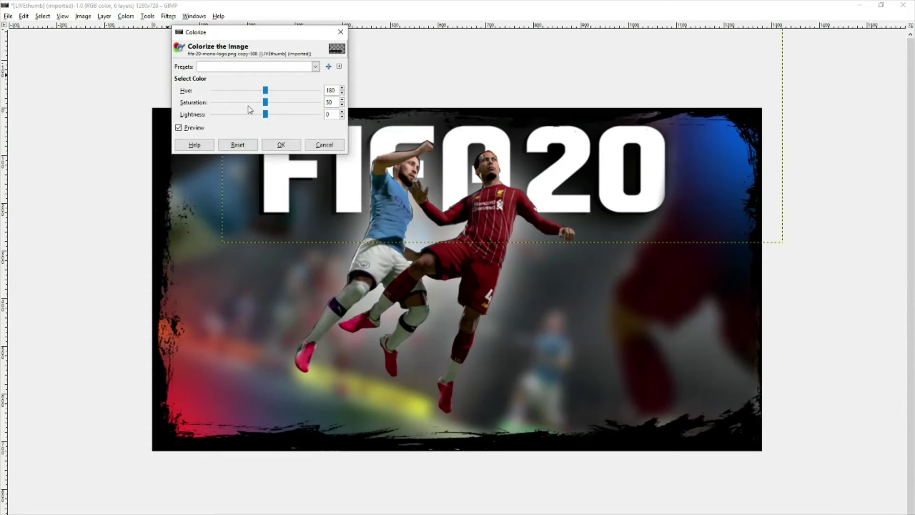
{"action": "left_click_drag", "start_coordinate": [266, 115], "coordinate": [301, 118]}
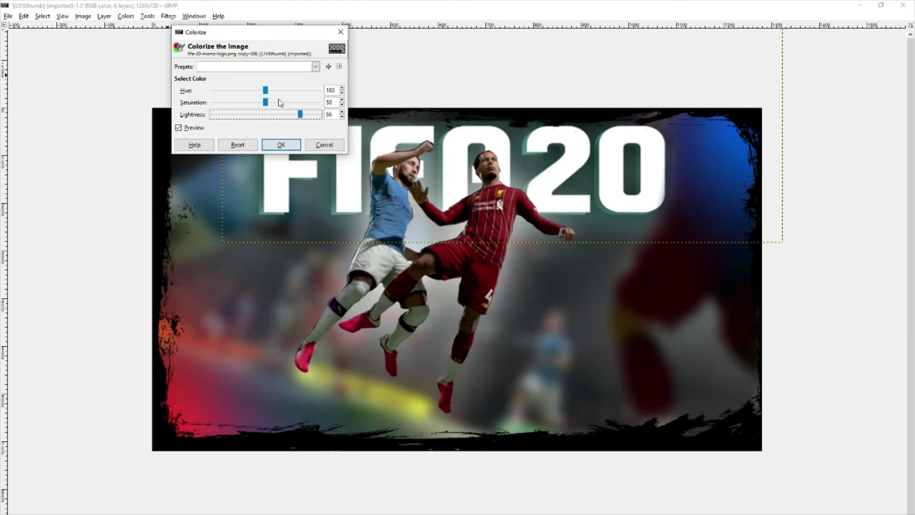
{"action": "left_click_drag", "start_coordinate": [266, 91], "coordinate": [319, 91]}
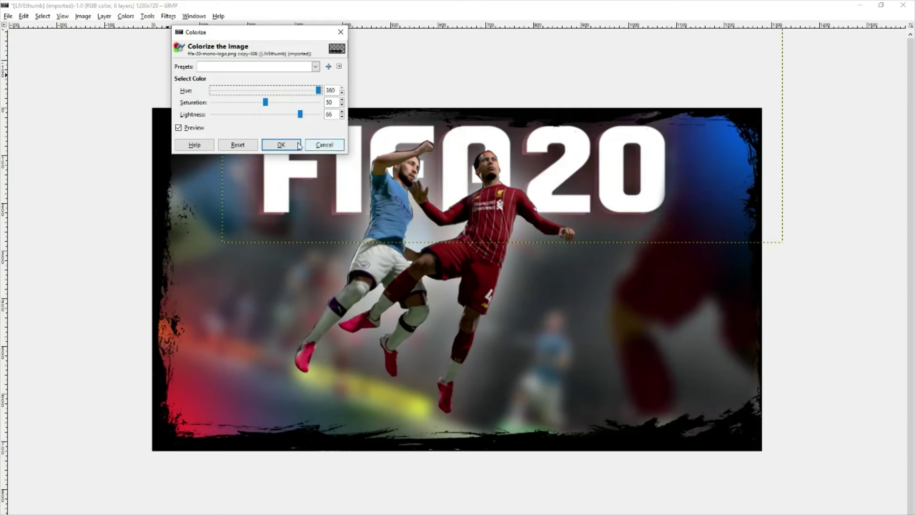
{"action": "left_click", "coordinate": [281, 145]}
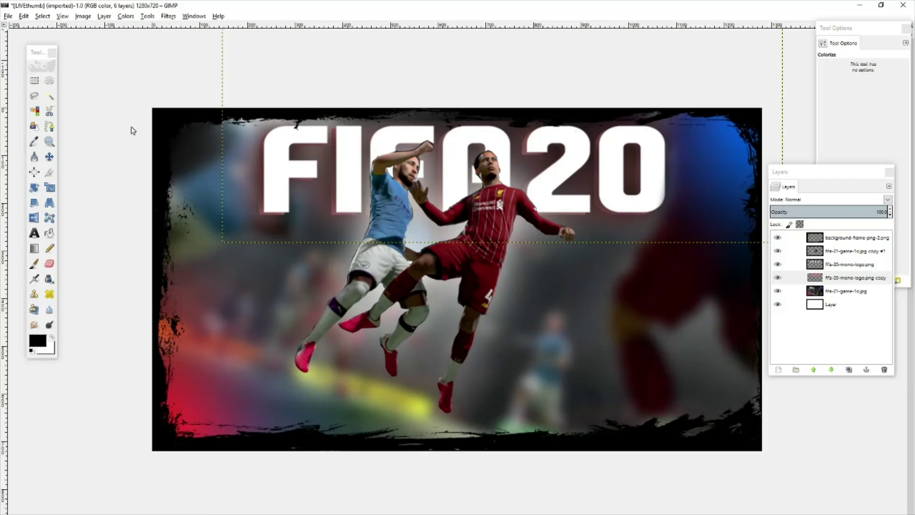
Step: Colorize the shadow copy a second time with hue 360, saturation 100 and lightness 35 for a stronger red
{"action": "left_click", "coordinate": [125, 16]}
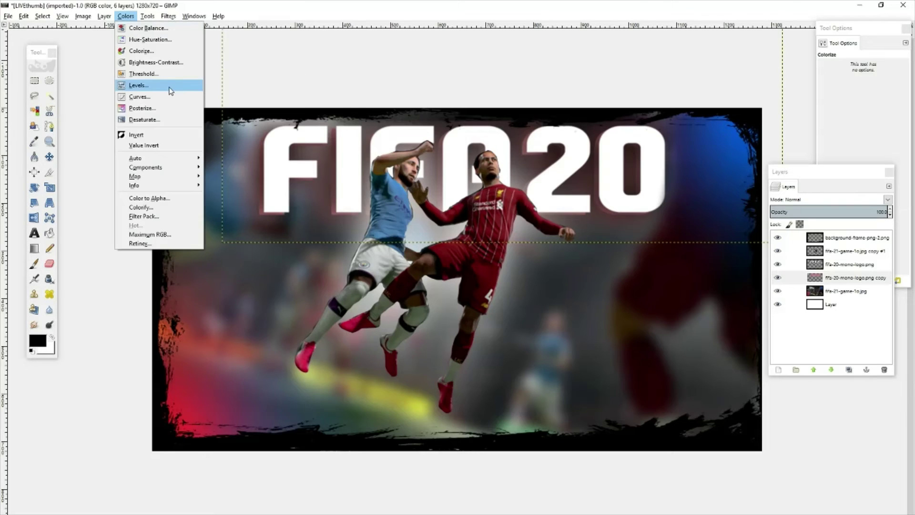
{"action": "left_click", "coordinate": [155, 52]}
{"action": "left_click_drag", "start_coordinate": [265, 115], "coordinate": [336, 91]}
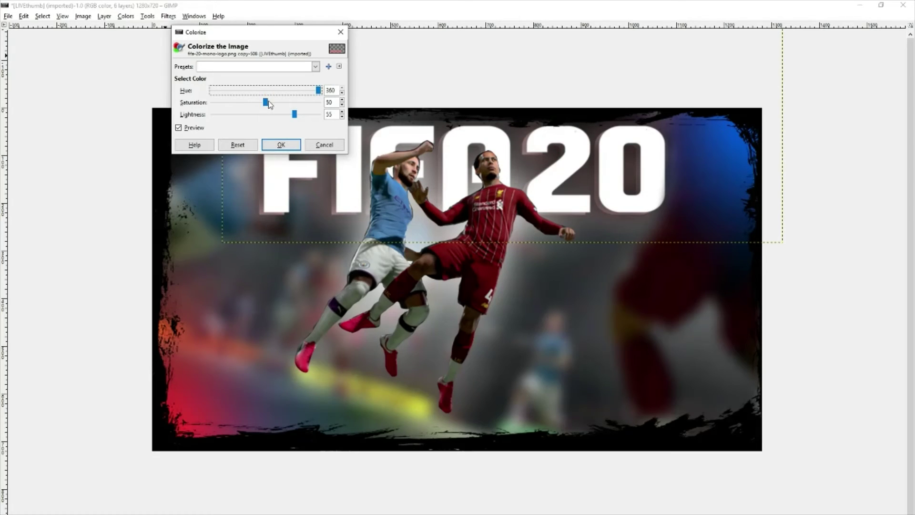
{"action": "left_click_drag", "start_coordinate": [269, 103], "coordinate": [338, 110]}
{"action": "left_click", "coordinate": [296, 114]}
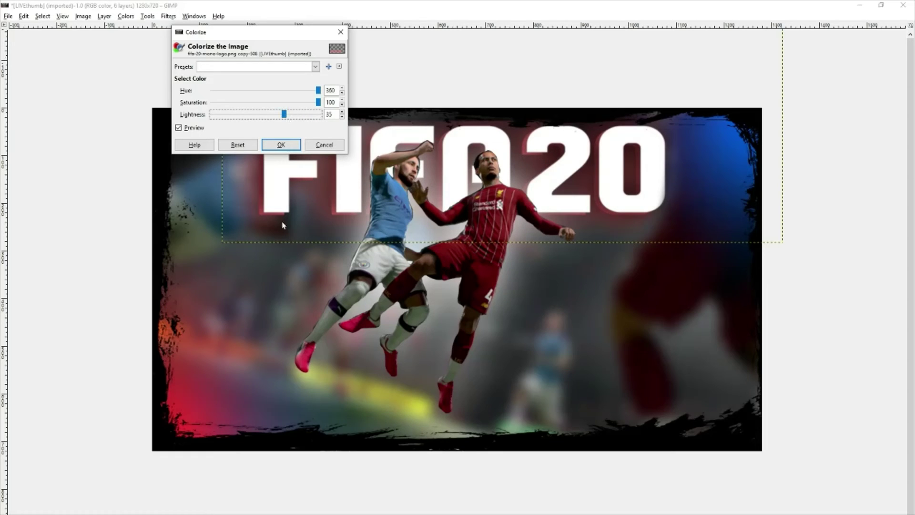
{"action": "left_click", "coordinate": [281, 144]}
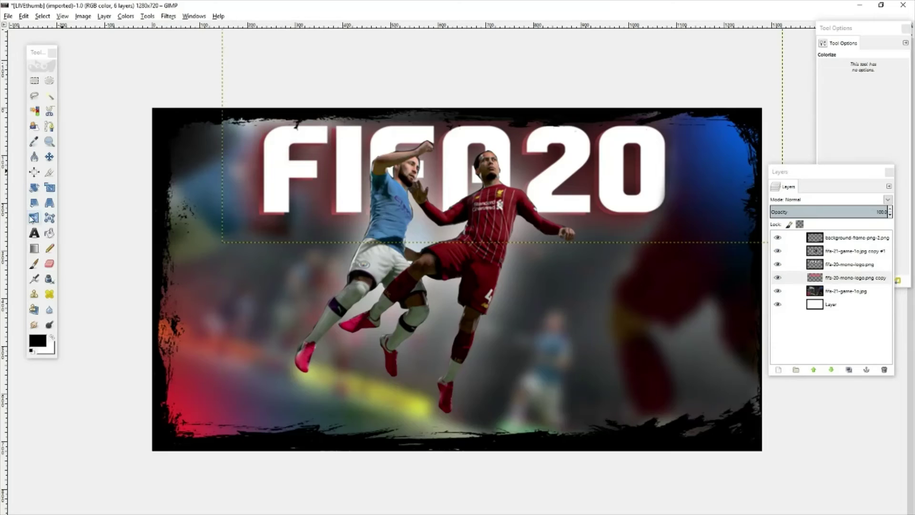
Step: Merge the white lettering down into its red shadow layer and rotate the merged lettering by -16.92 degrees
{"action": "right_click", "coordinate": [816, 264]}
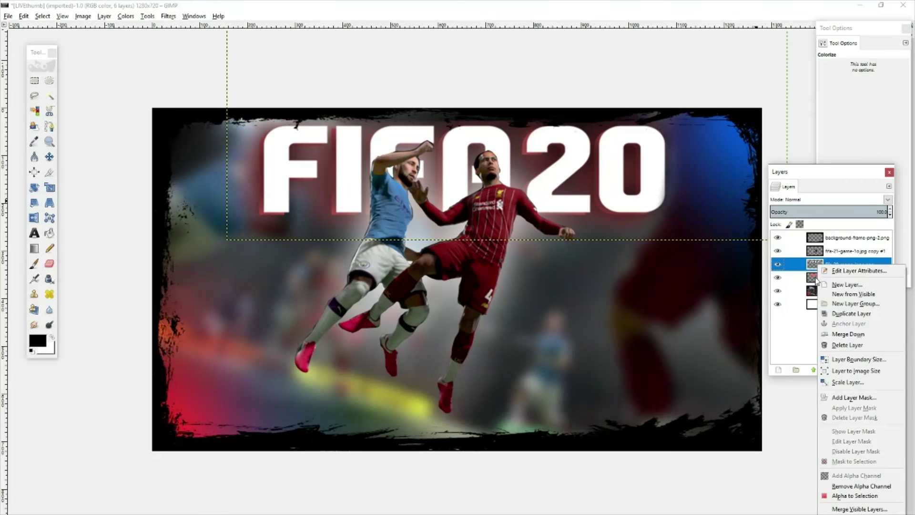
{"action": "left_click", "coordinate": [848, 333]}
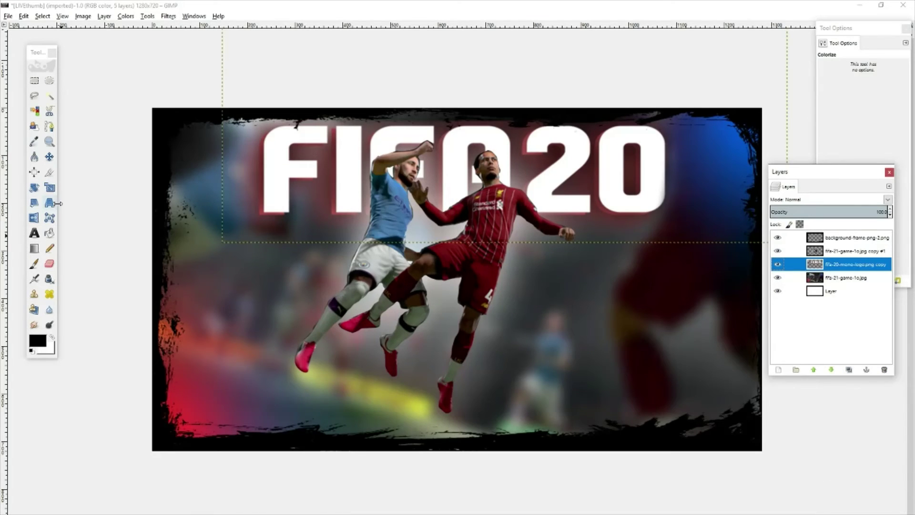
{"action": "left_click", "coordinate": [34, 187]}
{"action": "left_click_drag", "start_coordinate": [319, 158], "coordinate": [281, 239]}
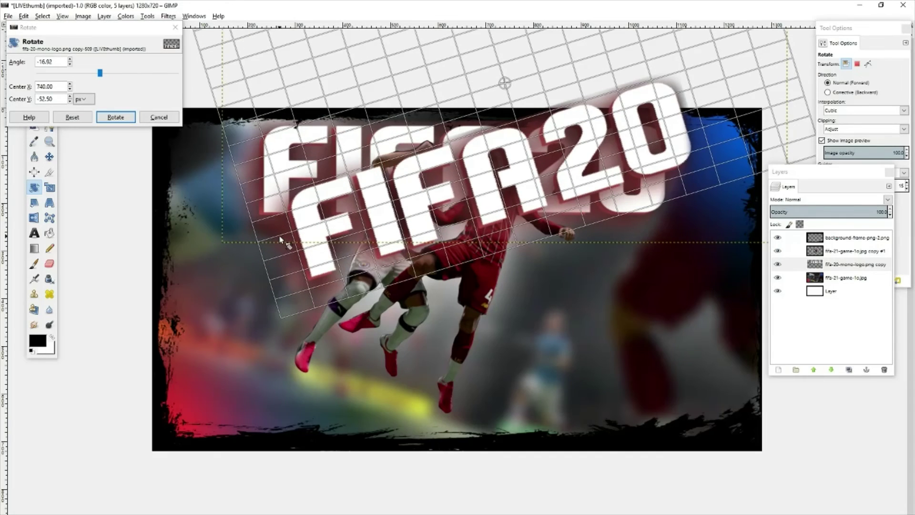
{"action": "left_click", "coordinate": [115, 117]}
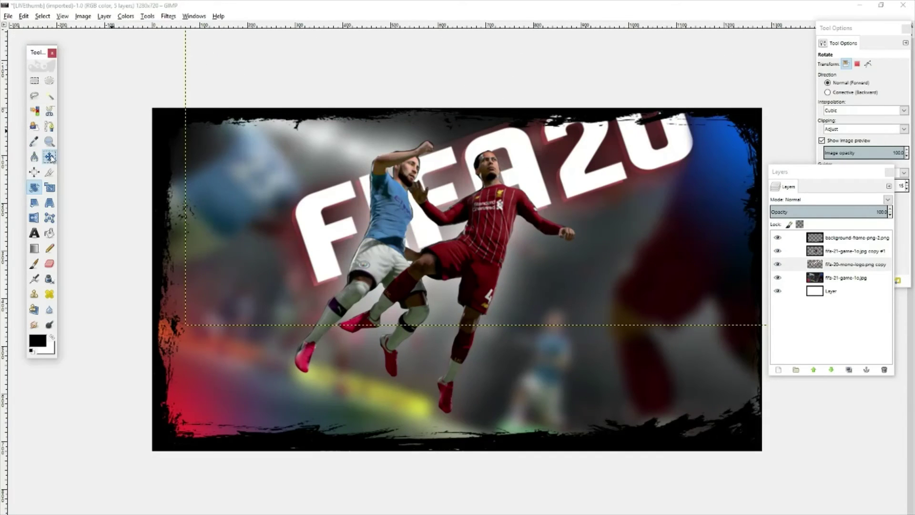
Step: Move the tilted FIFA 20 lettering to the canvas's upper left and shift the player cutout right and slightly down
{"action": "left_click", "coordinate": [50, 156]}
{"action": "left_click_drag", "start_coordinate": [314, 206], "coordinate": [230, 248]}
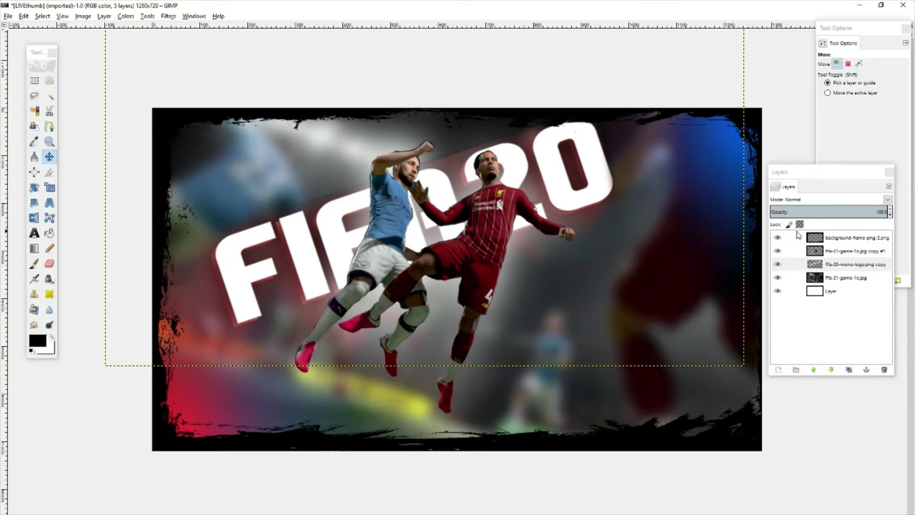
{"action": "left_click", "coordinate": [49, 157]}
{"action": "left_click_drag", "start_coordinate": [383, 181], "coordinate": [399, 190]}
{"action": "left_click_drag", "start_coordinate": [418, 186], "coordinate": [424, 191]}
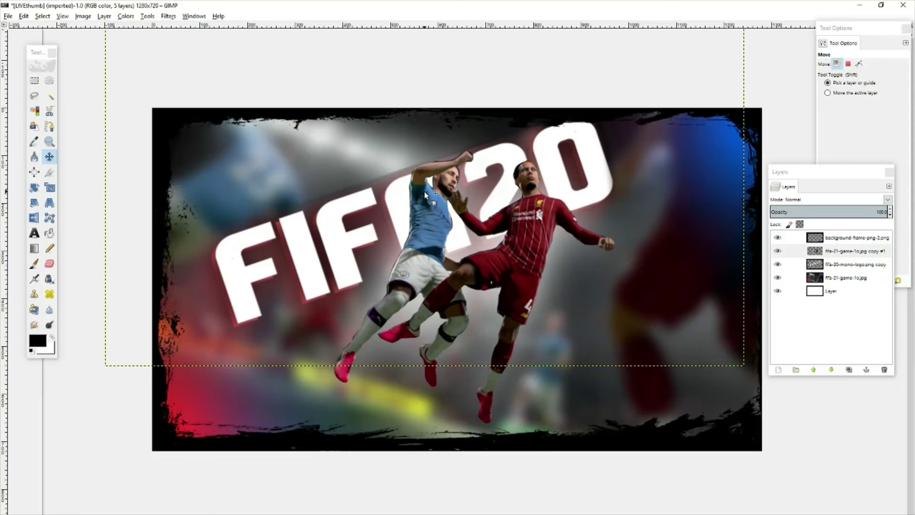
{"action": "left_click", "coordinate": [424, 191]}
{"action": "left_click_drag", "start_coordinate": [332, 221], "coordinate": [272, 204]}
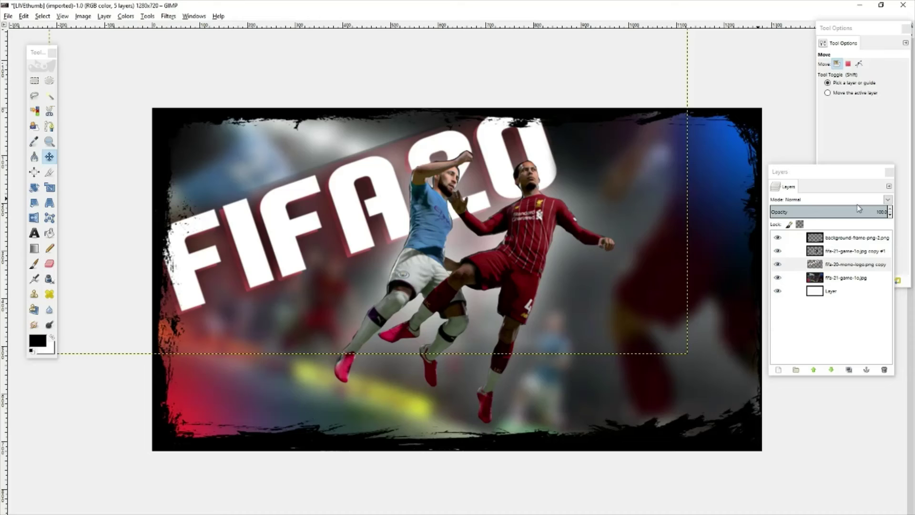
Step: Set the Eraser size to 5 for detailed work around the upper players on the player cutout layer
{"action": "left_click", "coordinate": [822, 252]}
{"action": "left_click", "coordinate": [50, 264]}
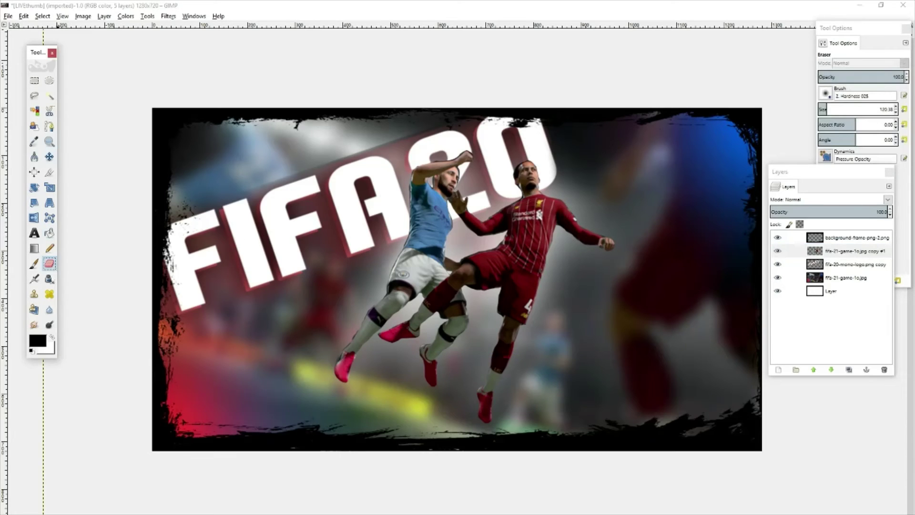
{"action": "left_click", "coordinate": [72, 512]}
{"action": "left_click", "coordinate": [72, 472]}
{"action": "scroll", "coordinate": [545, 169], "scroll_direction": "up", "scroll_amount": 10}
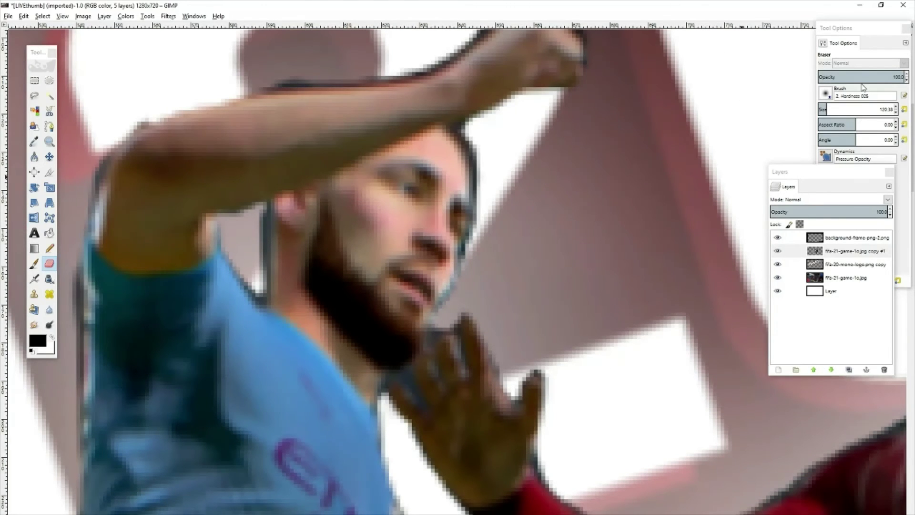
{"action": "left_click", "coordinate": [866, 30]}
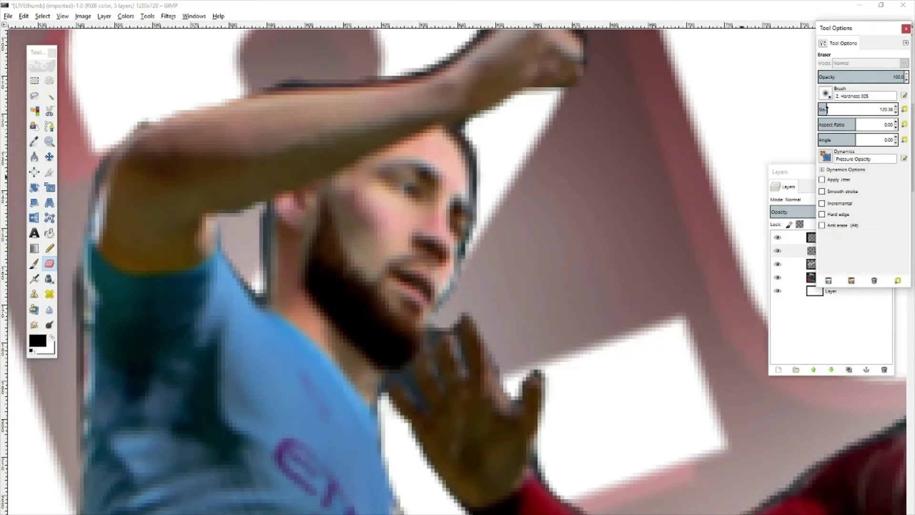
{"action": "left_click_drag", "start_coordinate": [827, 110], "coordinate": [810, 116]}
{"action": "left_click", "coordinate": [473, 149]}
{"action": "left_click_drag", "start_coordinate": [473, 149], "coordinate": [483, 225]}
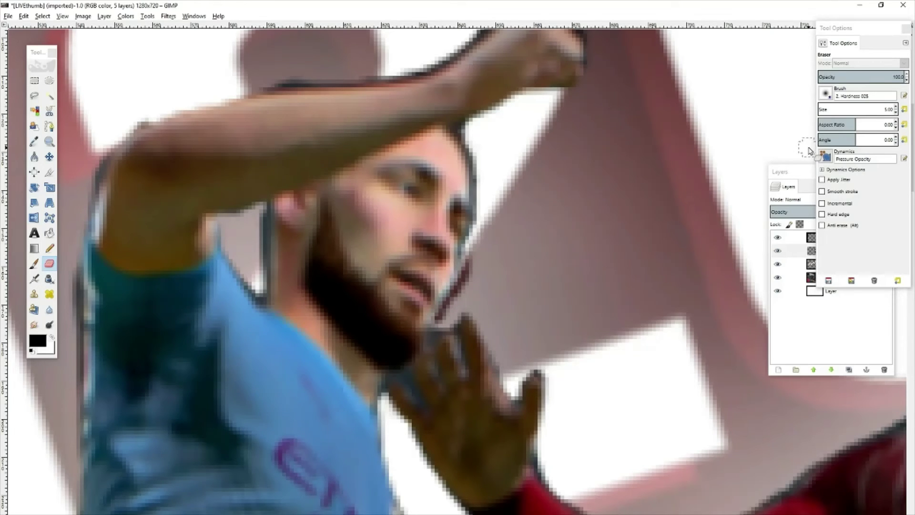
{"action": "key", "text": "ctrl+z"}
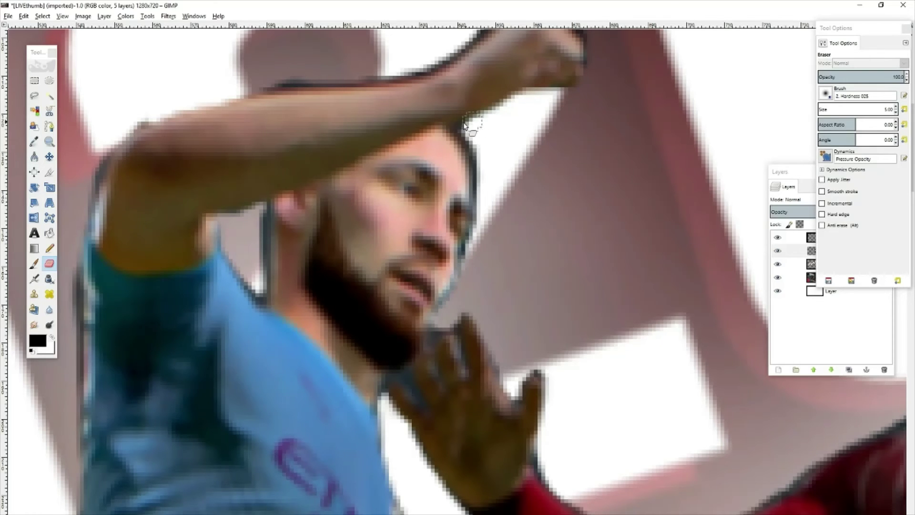
Step: Erase the dark fringe around the blue-shirted player's head, neck gap, raised forearm and fist
{"action": "left_click_drag", "start_coordinate": [466, 148], "coordinate": [482, 224]}
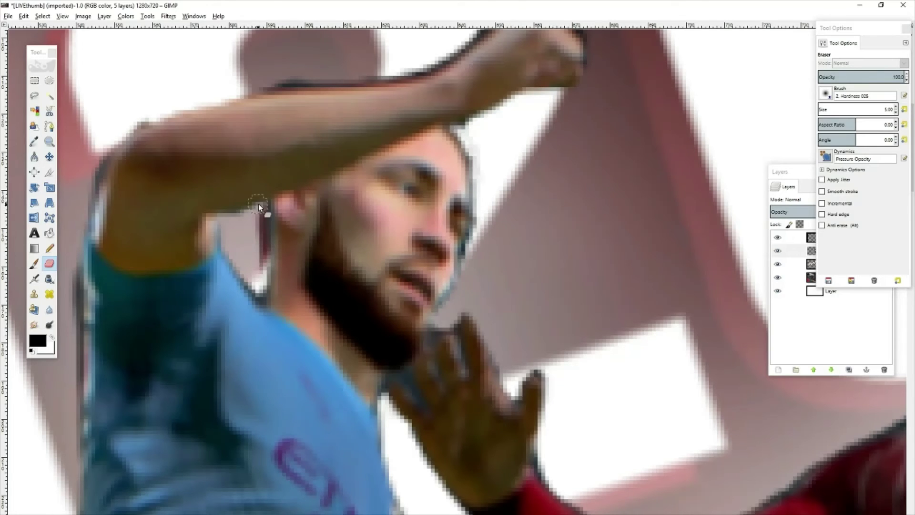
{"action": "mouse_move", "coordinate": [238, 268]}
{"action": "left_mouse_down"}
{"action": "mouse_move", "coordinate": [253, 287]}
{"action": "mouse_move", "coordinate": [261, 276]}
{"action": "mouse_move", "coordinate": [261, 298]}
{"action": "mouse_move", "coordinate": [244, 279]}
{"action": "left_mouse_up"}
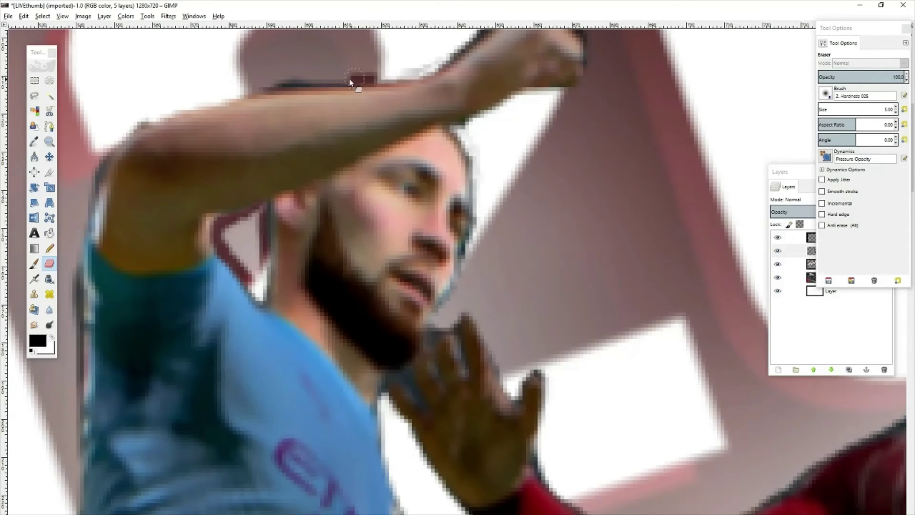
{"action": "scroll", "coordinate": [467, 143], "scroll_direction": "up", "scroll_amount": 5}
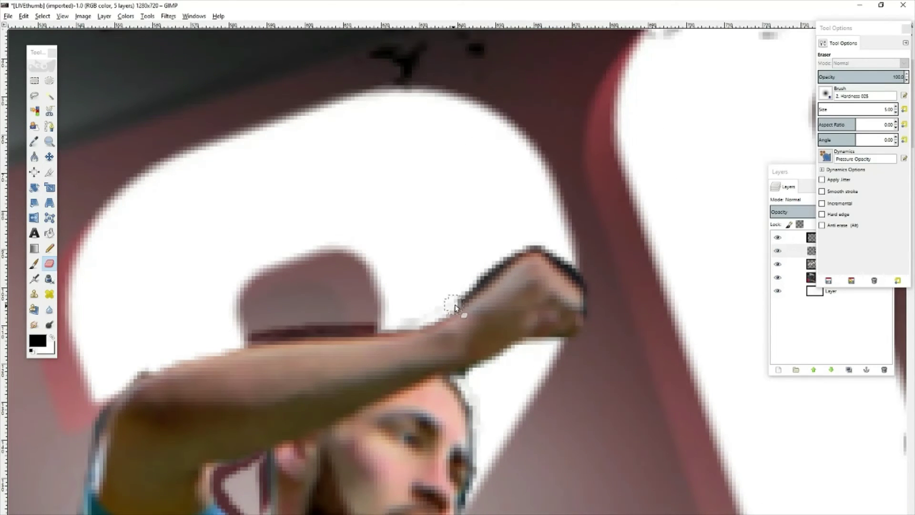
{"action": "mouse_move", "coordinate": [455, 307]}
{"action": "left_mouse_down"}
{"action": "mouse_move", "coordinate": [531, 252]}
{"action": "mouse_move", "coordinate": [592, 293]}
{"action": "mouse_move", "coordinate": [542, 250]}
{"action": "mouse_move", "coordinate": [510, 244]}
{"action": "mouse_move", "coordinate": [554, 257]}
{"action": "mouse_move", "coordinate": [590, 302]}
{"action": "left_mouse_up"}
Step: Erase the fringe between the red-shirted player's fingers and along the upper edge of his bent arm
{"action": "scroll", "coordinate": [592, 320], "scroll_direction": "down", "scroll_amount": 5}
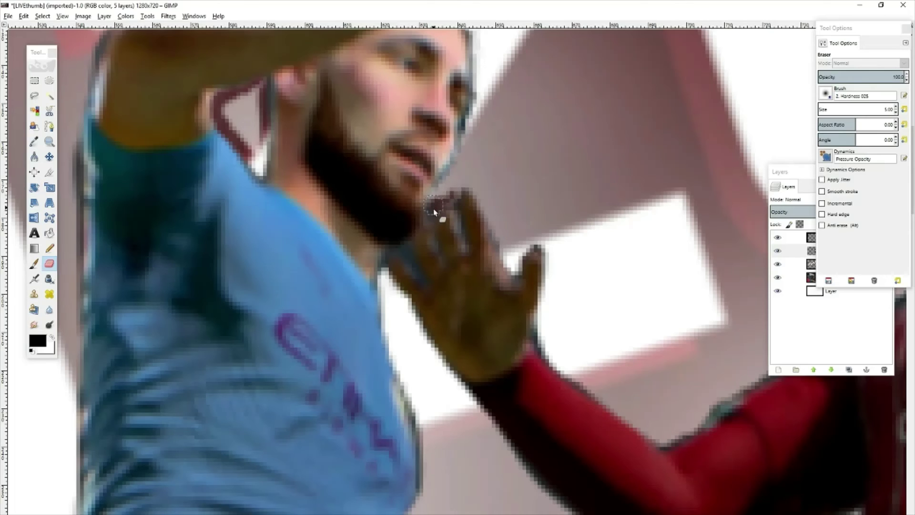
{"action": "left_click_drag", "start_coordinate": [434, 212], "coordinate": [445, 207]}
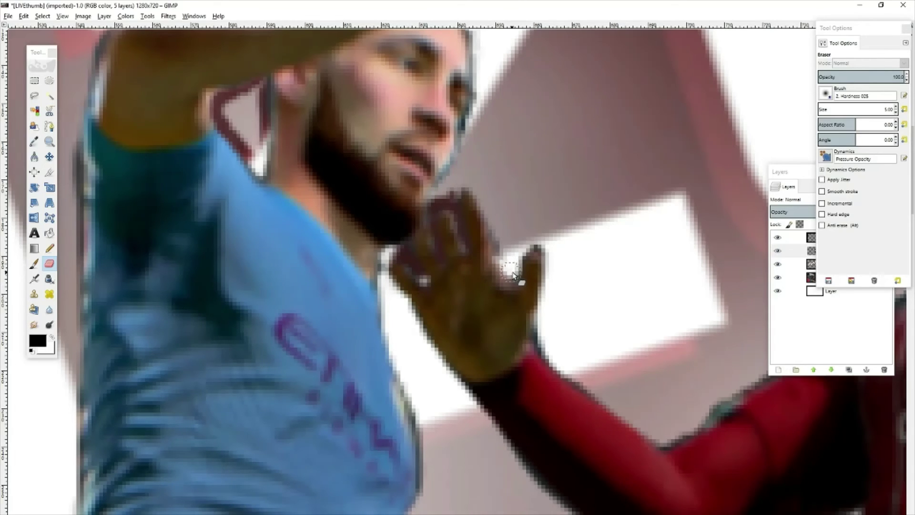
{"action": "mouse_move", "coordinate": [513, 274]}
{"action": "left_mouse_down"}
{"action": "mouse_move", "coordinate": [532, 250]}
{"action": "mouse_move", "coordinate": [547, 276]}
{"action": "mouse_move", "coordinate": [541, 344]}
{"action": "mouse_move", "coordinate": [564, 371]}
{"action": "left_mouse_up"}
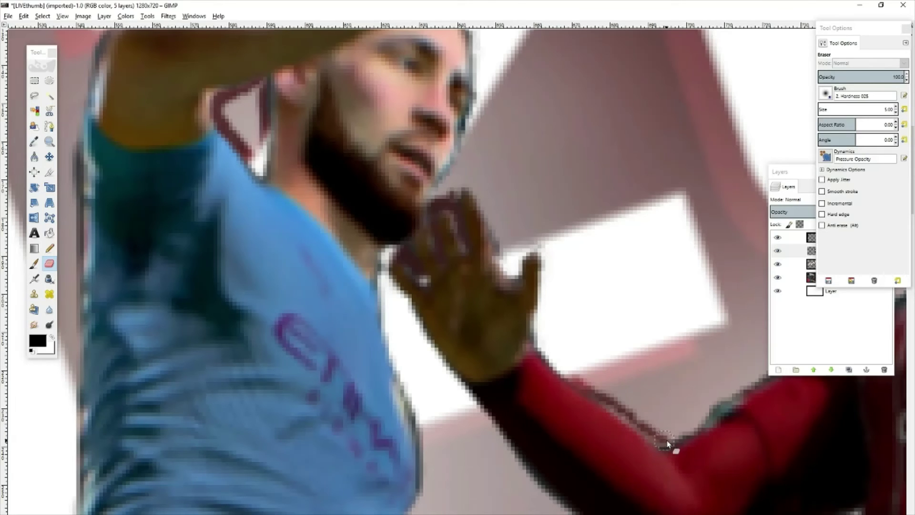
{"action": "left_click_drag", "start_coordinate": [697, 430], "coordinate": [724, 412]}
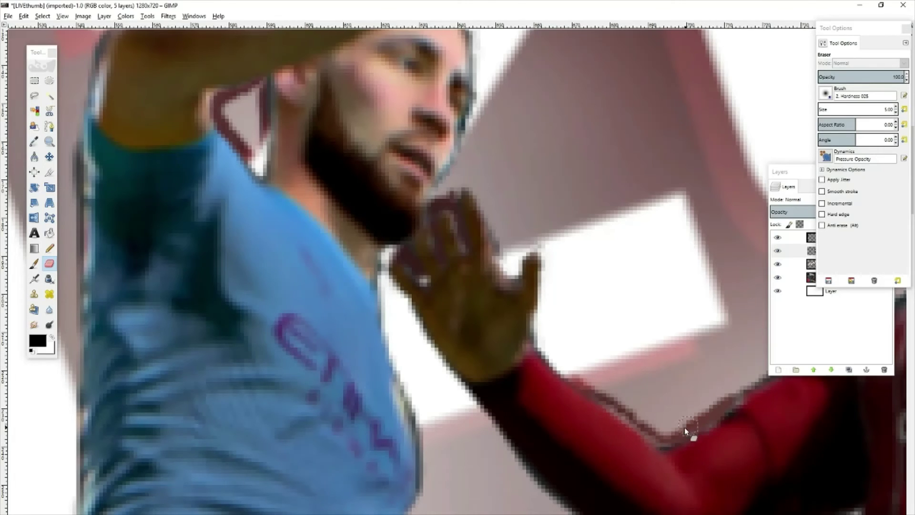
{"action": "left_click_drag", "start_coordinate": [648, 426], "coordinate": [548, 358]}
Step: Erase the dark outline along the red-shirted player's upper arm, shoulder and both sides of his neck
{"action": "scroll", "coordinate": [660, 257], "scroll_direction": "down", "scroll_amount": 3}
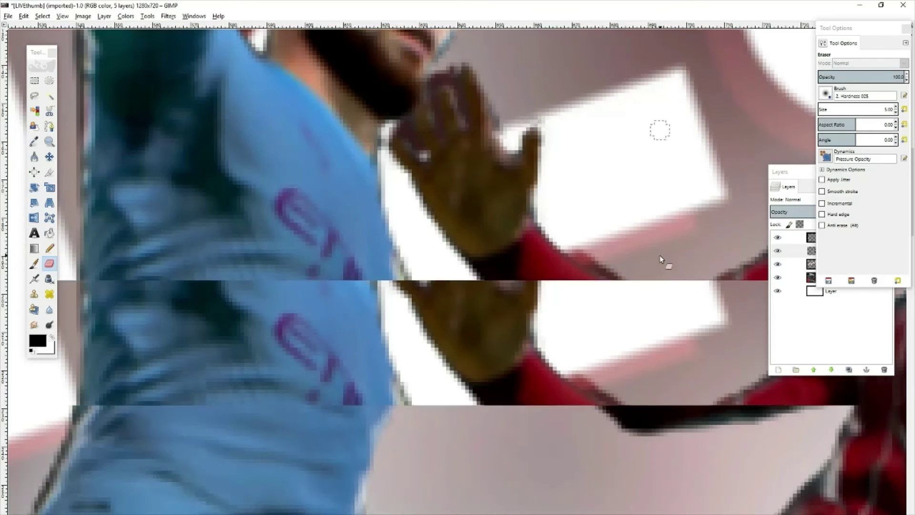
{"action": "scroll", "coordinate": [610, 143], "scroll_direction": "right", "scroll_amount": 8}
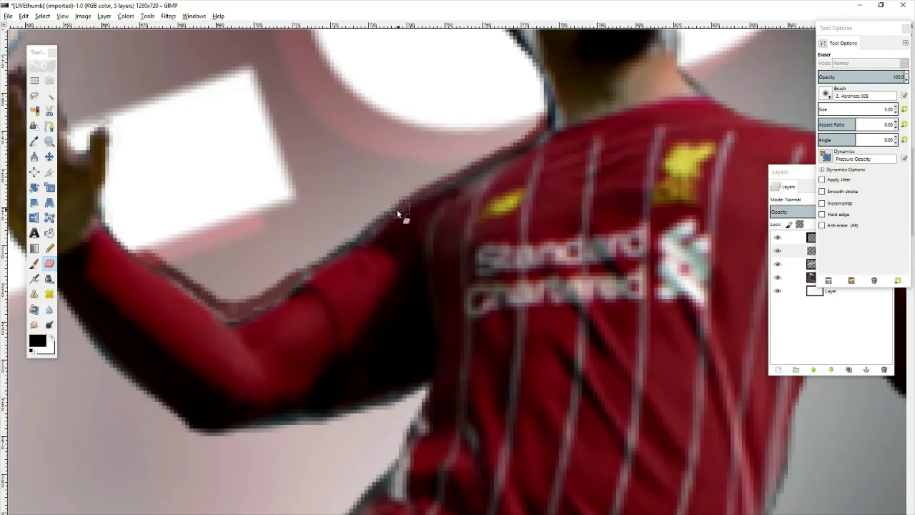
{"action": "left_click_drag", "start_coordinate": [371, 229], "coordinate": [292, 283]}
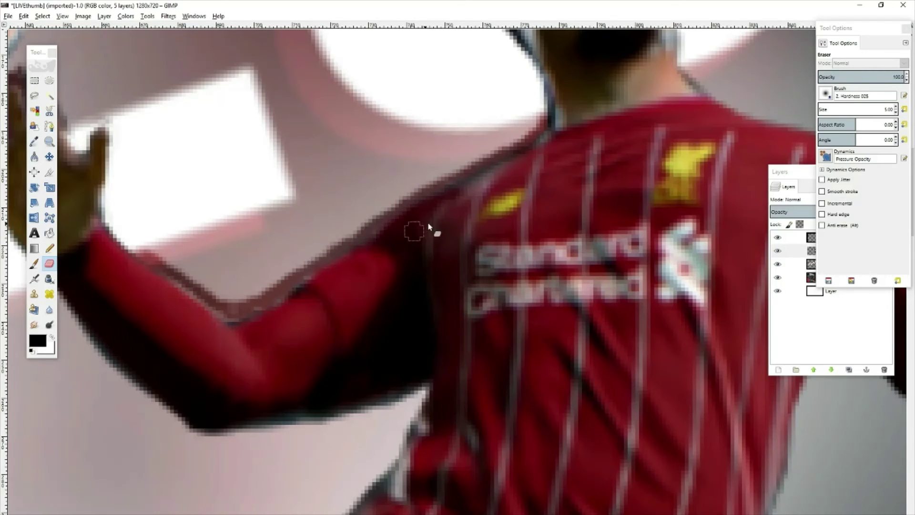
{"action": "scroll", "coordinate": [428, 225], "scroll_direction": "up", "scroll_amount": 3}
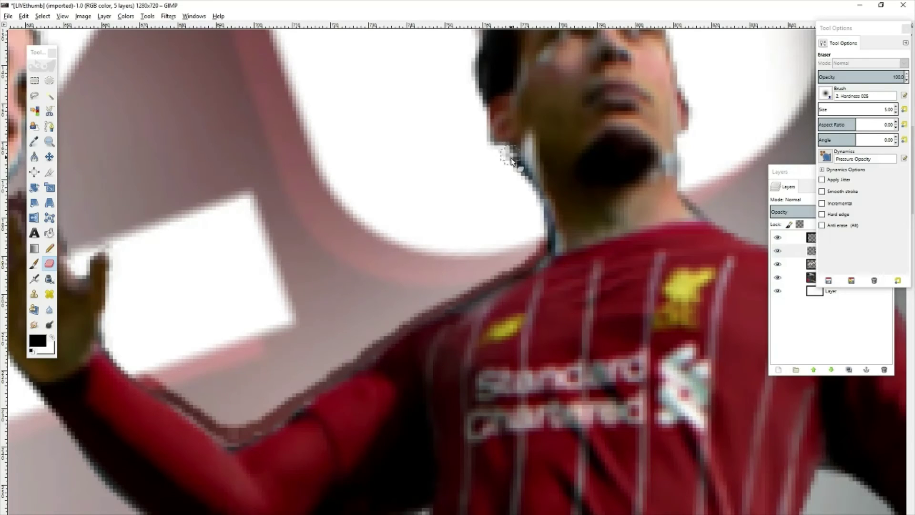
{"action": "left_click_drag", "start_coordinate": [510, 160], "coordinate": [545, 227]}
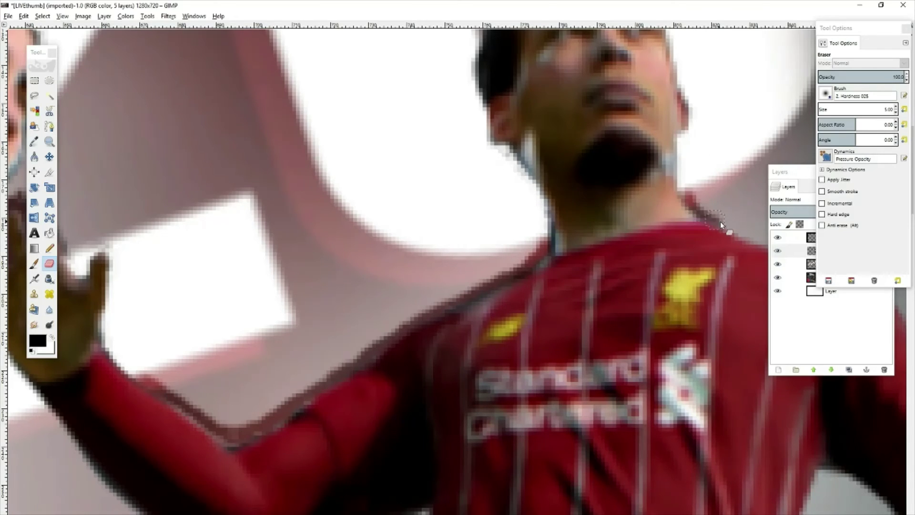
Step: Erase the fringe under the red-shirted player's bent arm, down his waist and along the top of his shorts
{"action": "scroll", "coordinate": [684, 183], "scroll_direction": "up", "scroll_amount": 6}
{"action": "scroll", "coordinate": [671, 188], "scroll_direction": "down", "scroll_amount": 14}
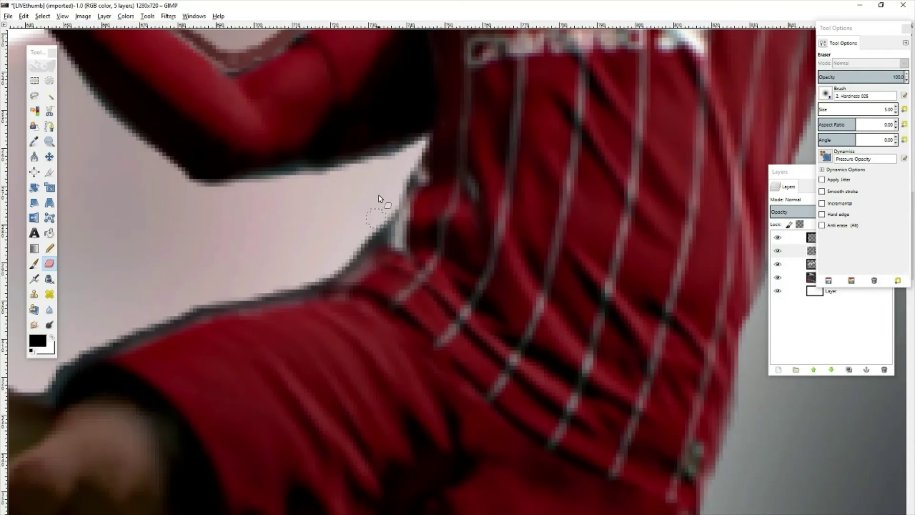
{"action": "mouse_move", "coordinate": [414, 149]}
{"action": "left_mouse_down"}
{"action": "mouse_move", "coordinate": [299, 176]}
{"action": "mouse_move", "coordinate": [234, 182]}
{"action": "left_mouse_up"}
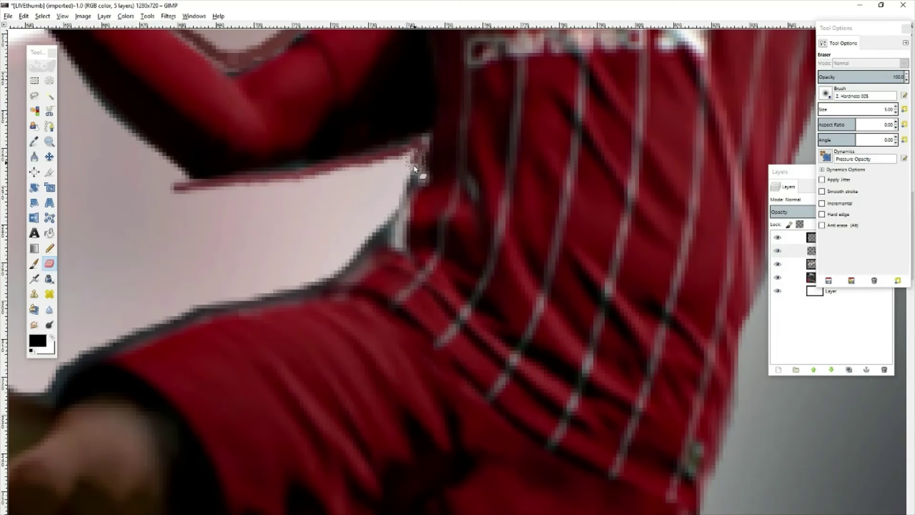
{"action": "left_click_drag", "start_coordinate": [413, 168], "coordinate": [393, 205]}
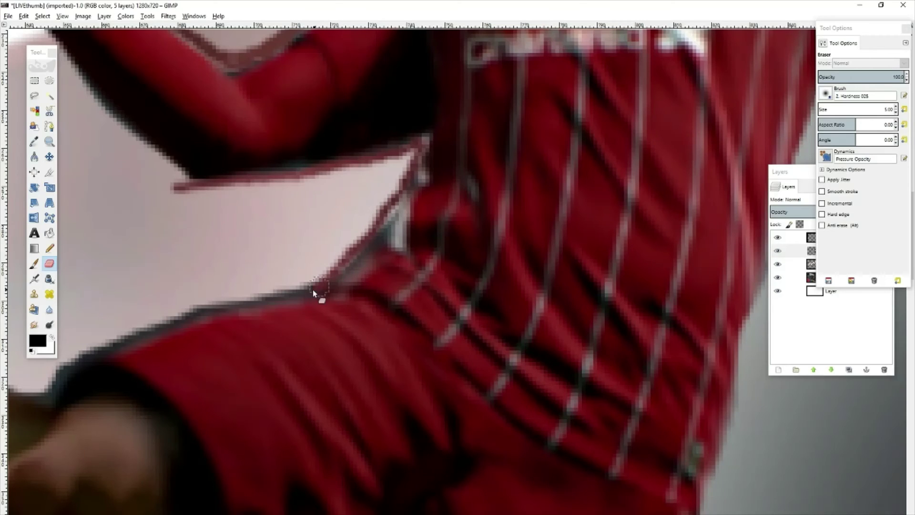
{"action": "left_click_drag", "start_coordinate": [312, 290], "coordinate": [143, 322]}
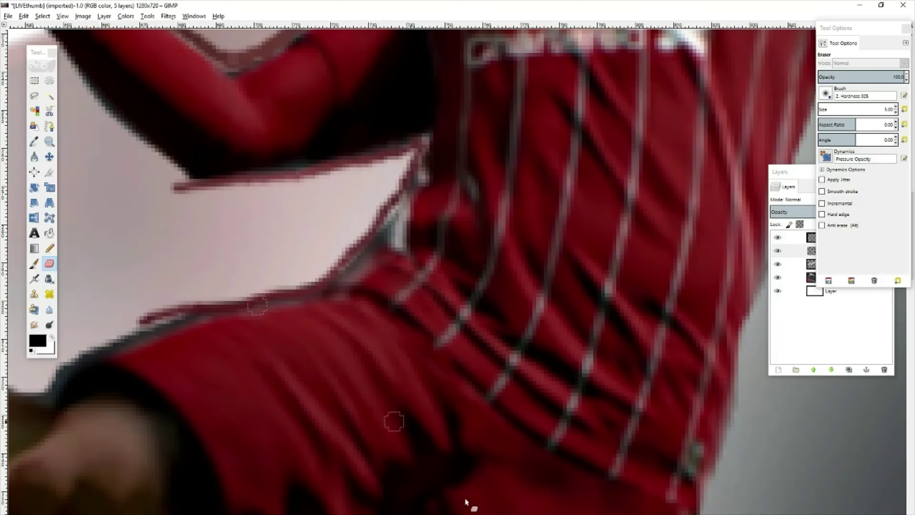
Step: Erase the remaining fringe along the red player's raised thigh and clear the small gap between the two players' legs
{"action": "scroll", "coordinate": [632, 348], "scroll_direction": "left", "scroll_amount": 10}
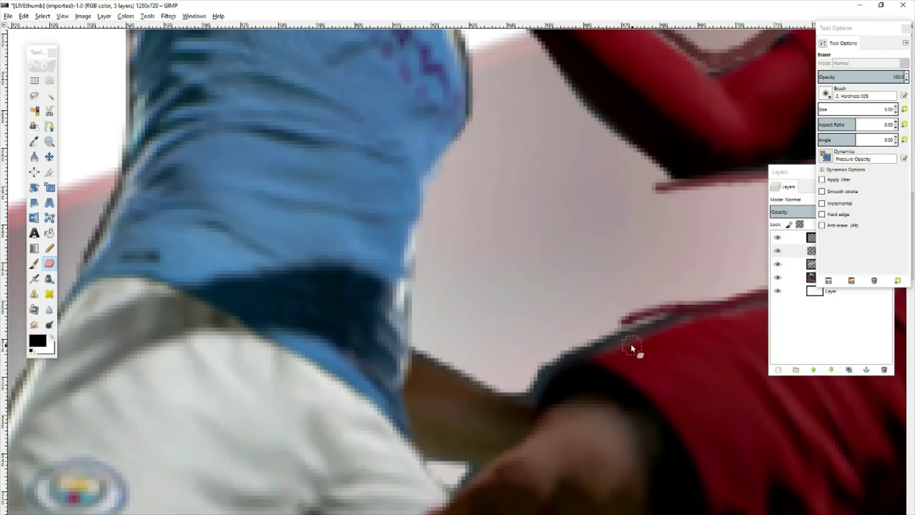
{"action": "mouse_move", "coordinate": [652, 322]}
{"action": "left_mouse_down"}
{"action": "mouse_move", "coordinate": [554, 365]}
{"action": "mouse_move", "coordinate": [528, 394]}
{"action": "mouse_move", "coordinate": [477, 383]}
{"action": "mouse_move", "coordinate": [412, 352]}
{"action": "left_mouse_up"}
{"action": "scroll", "coordinate": [496, 370], "scroll_direction": "down", "scroll_amount": 5}
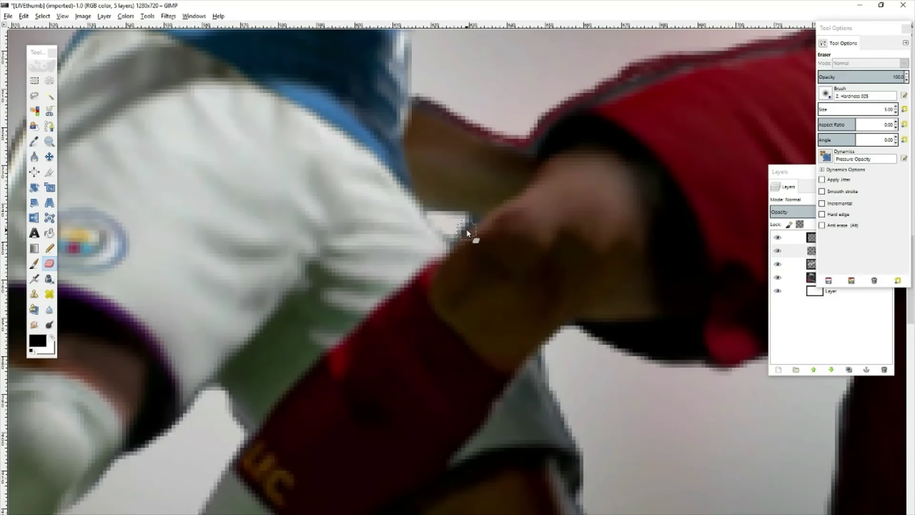
{"action": "mouse_move", "coordinate": [467, 232]}
{"action": "left_mouse_down"}
{"action": "mouse_move", "coordinate": [467, 221]}
{"action": "mouse_move", "coordinate": [464, 229]}
{"action": "mouse_move", "coordinate": [435, 219]}
{"action": "mouse_move", "coordinate": [463, 222]}
{"action": "mouse_move", "coordinate": [439, 227]}
{"action": "left_mouse_up"}
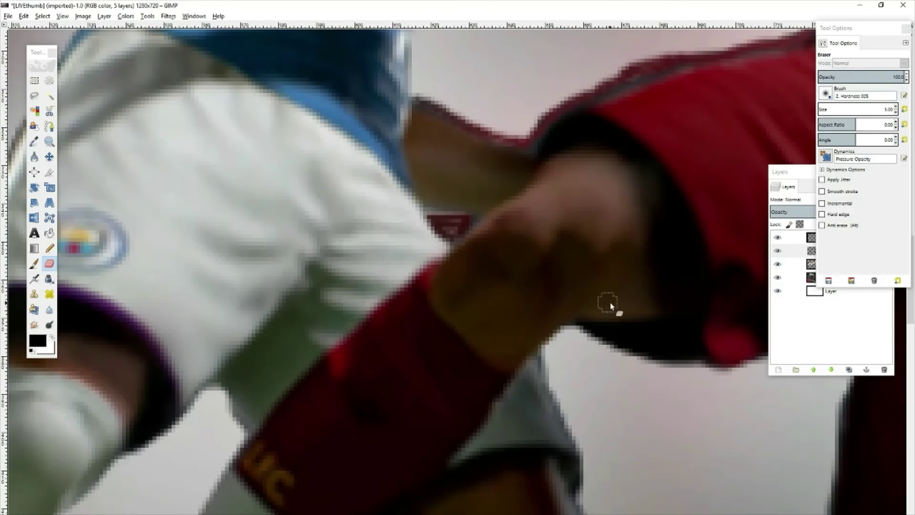
{"action": "scroll", "coordinate": [616, 301], "scroll_direction": "down", "scroll_amount": 5}
{"action": "scroll", "coordinate": [617, 301], "scroll_direction": "down", "scroll_amount": 4}
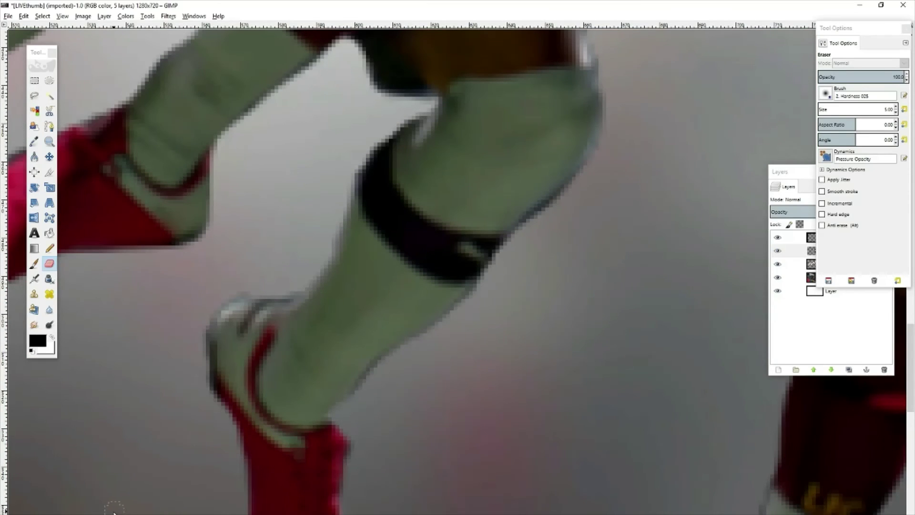
{"action": "left_click", "coordinate": [75, 513]}
{"action": "left_click", "coordinate": [74, 500]}
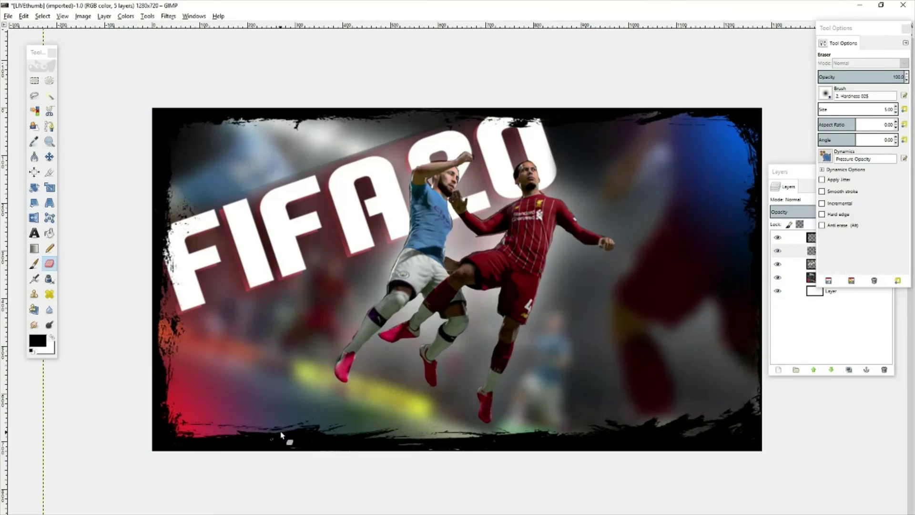
Step: Duplicate the player cutout layer and apply a Gaussian Blur with a 122 px horizontal and vertical radius to the copy
{"action": "left_click", "coordinate": [790, 177]}
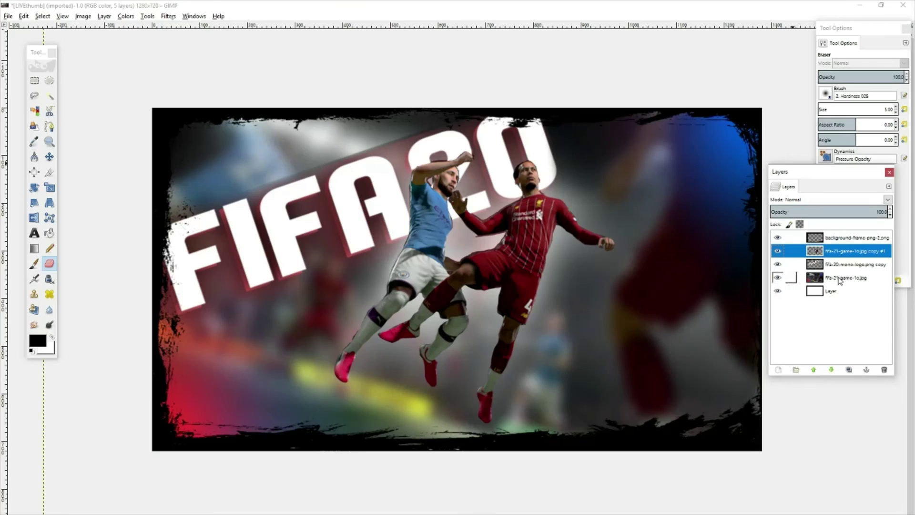
{"action": "left_click", "coordinate": [849, 369]}
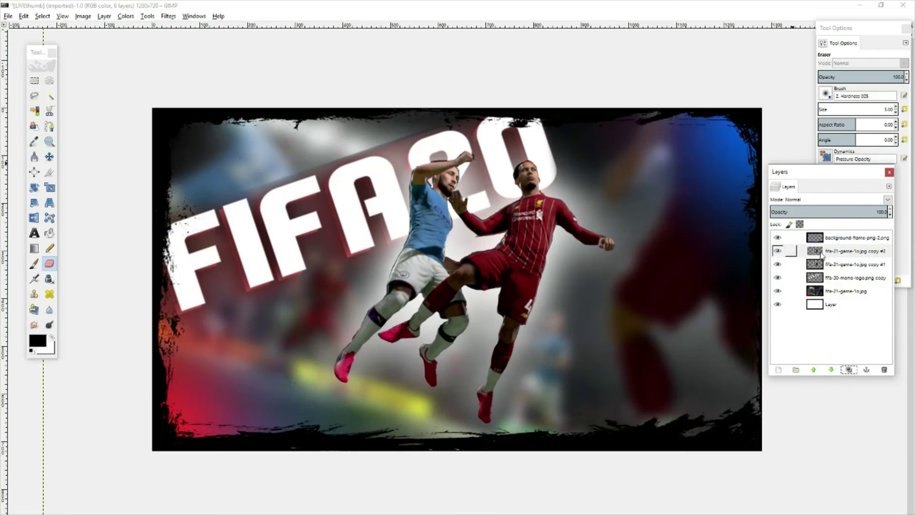
{"action": "left_click", "coordinate": [172, 19]}
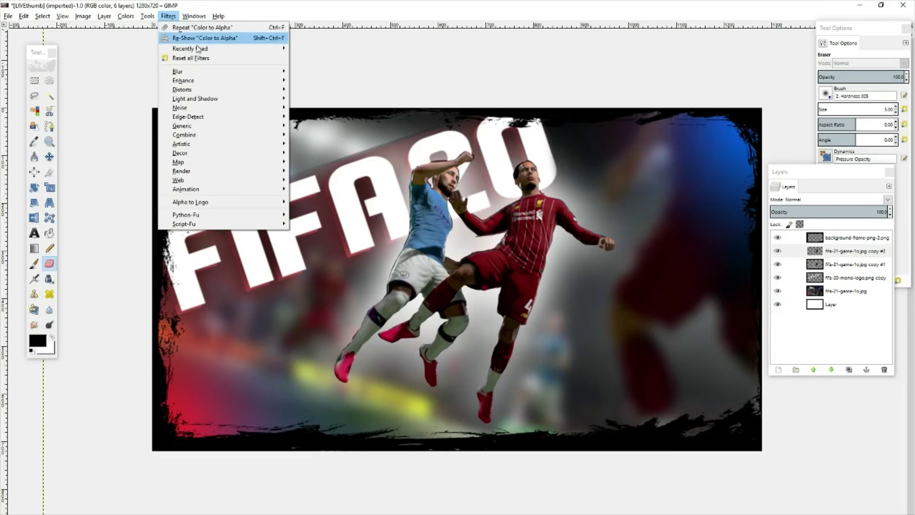
{"action": "mouse_move", "coordinate": [283, 72]}
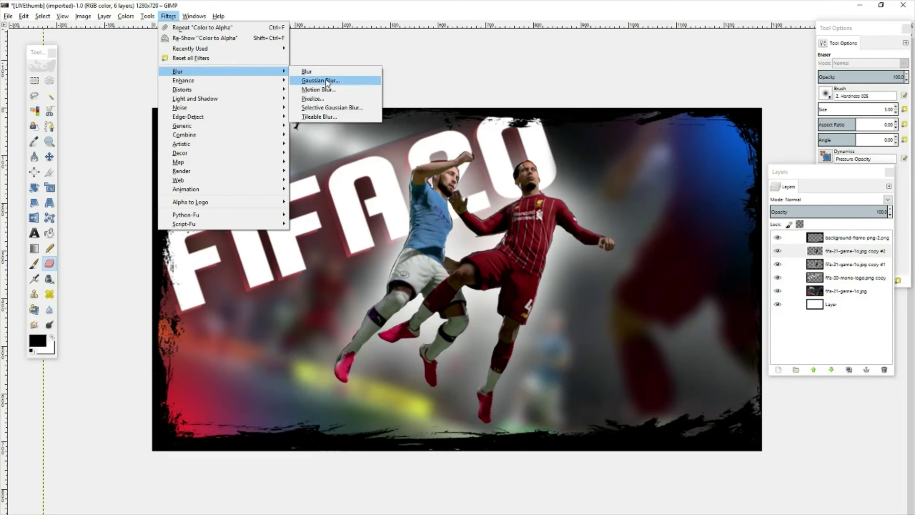
{"action": "left_click", "coordinate": [325, 80]}
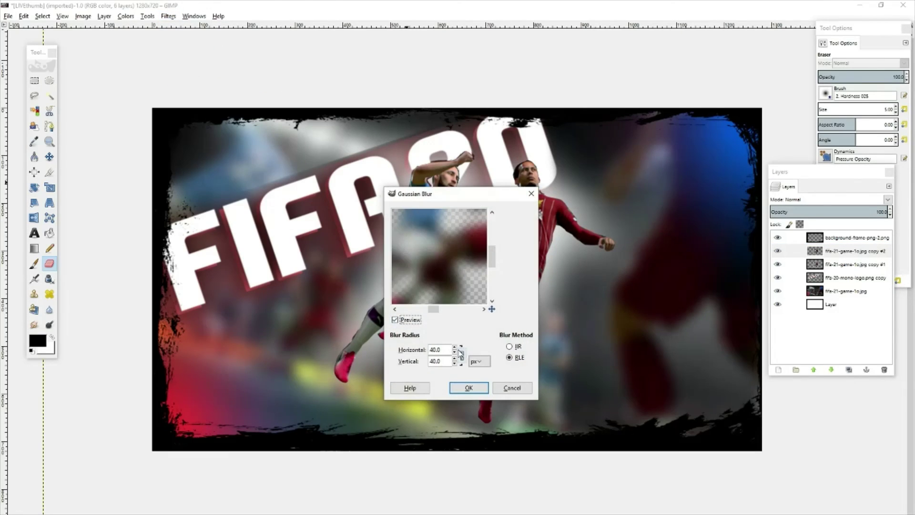
{"action": "left_click", "coordinate": [455, 347]}
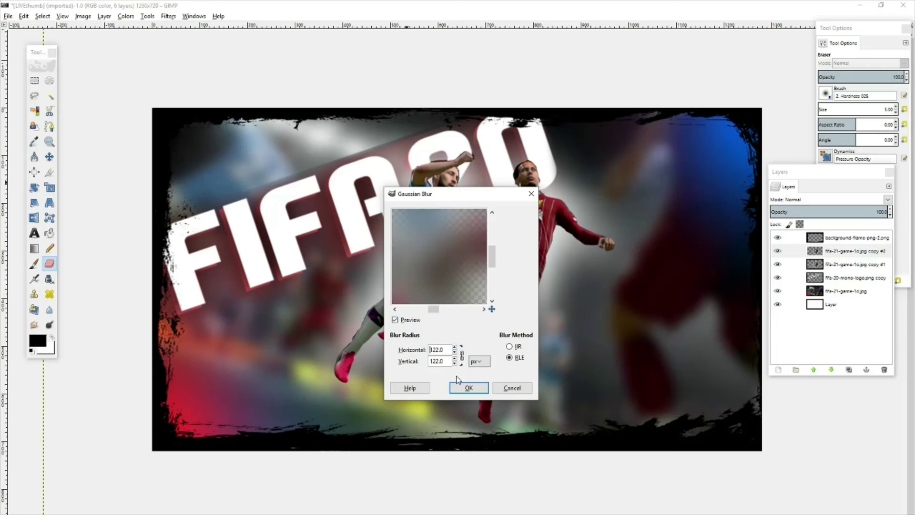
{"action": "left_click", "coordinate": [468, 387]}
{"action": "key", "text": "Tab"}
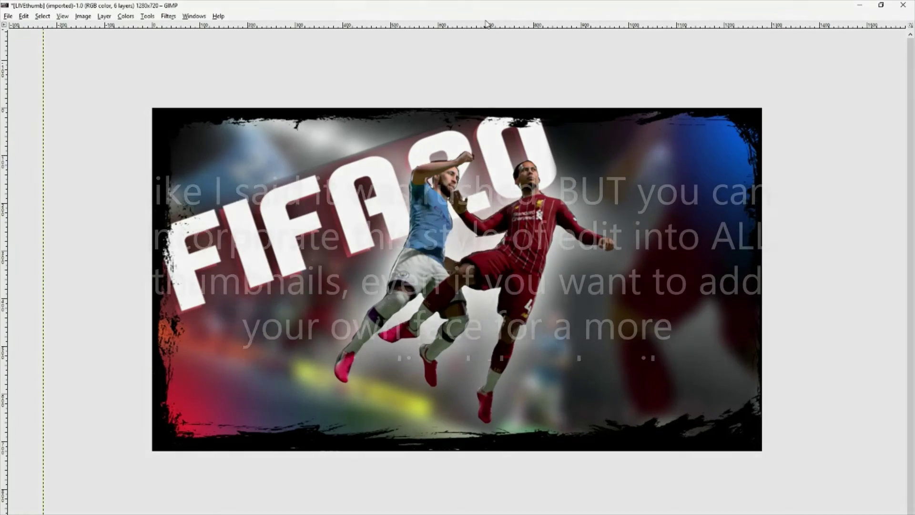
{"action": "key", "text": "Tab"}
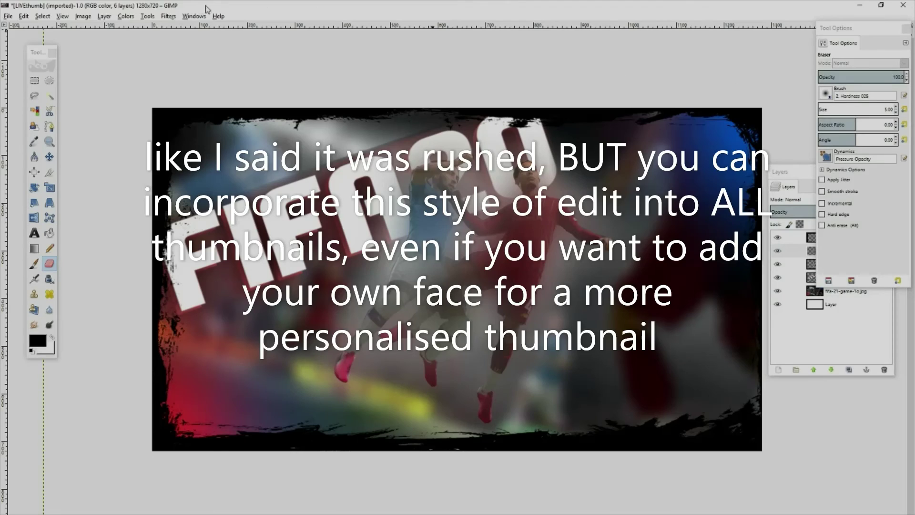
{"action": "left_click", "coordinate": [131, 18]}
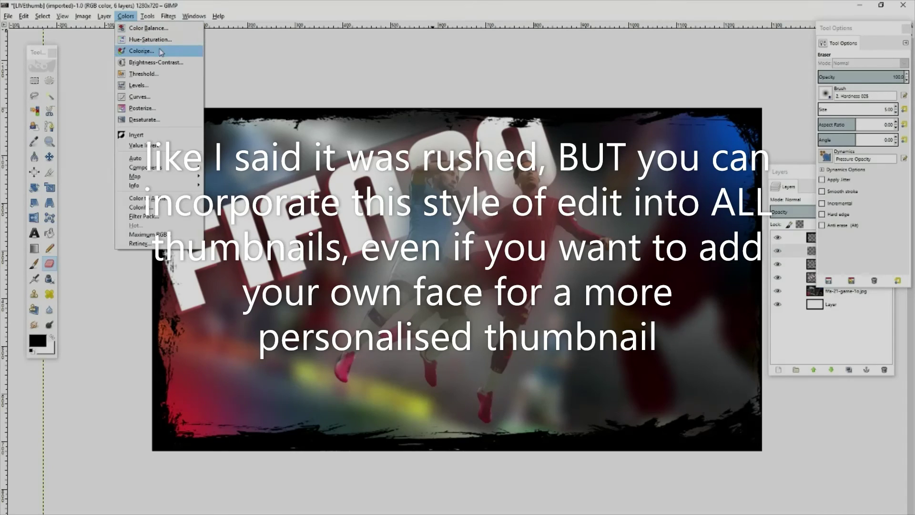
Step: Colorize the blurred player copy with lightness 100 and move that layer below the sharp player cutout as a white glow
{"action": "left_click", "coordinate": [143, 54]}
{"action": "left_click_drag", "start_coordinate": [265, 114], "coordinate": [318, 114]}
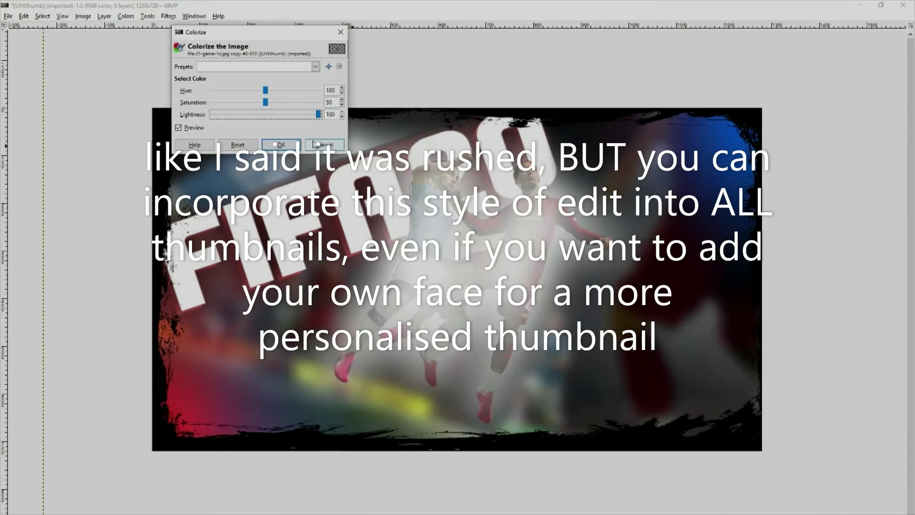
{"action": "left_click", "coordinate": [285, 145]}
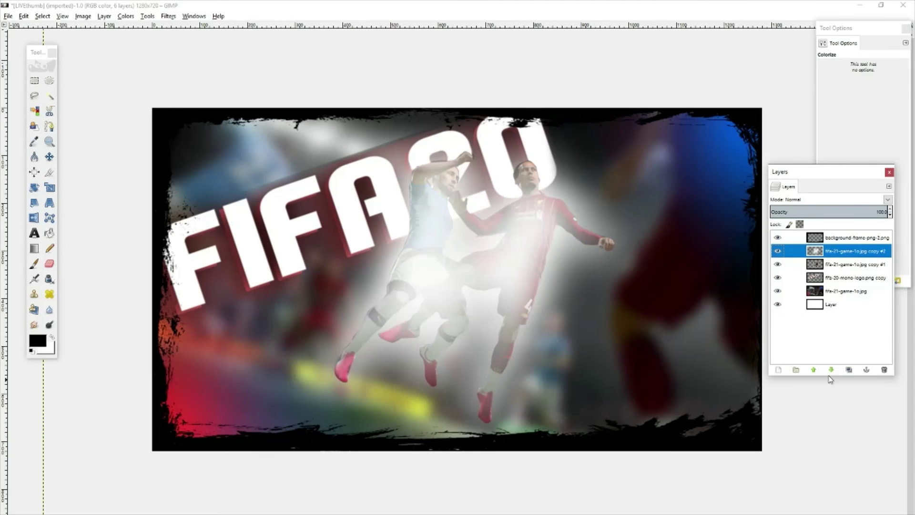
{"action": "left_click", "coordinate": [831, 371]}
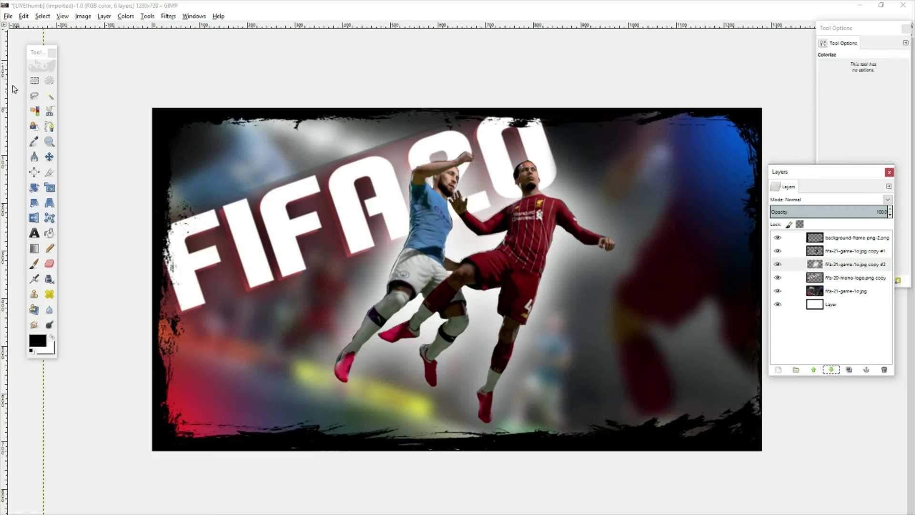
Step: Close the LIVEthumb image, discarding its changes, and quit GIMP
{"action": "left_click", "coordinate": [8, 16]}
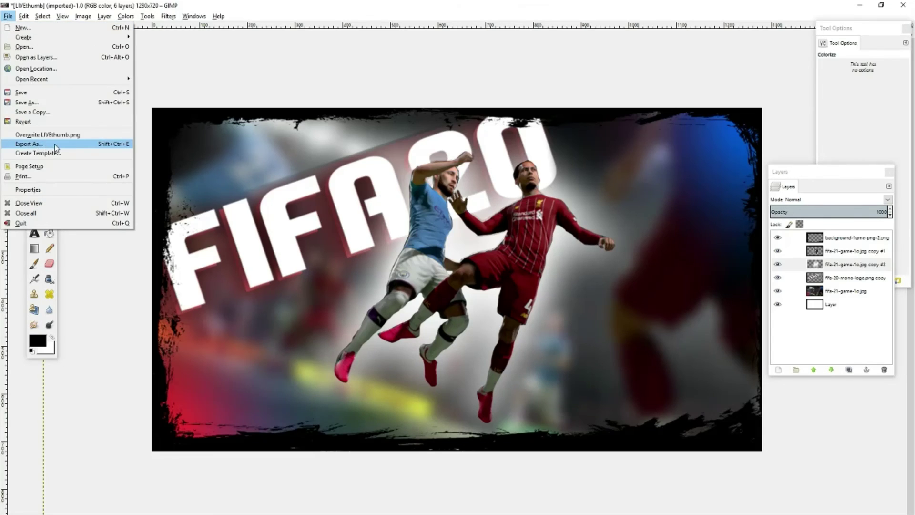
{"action": "left_click", "coordinate": [881, 5]}
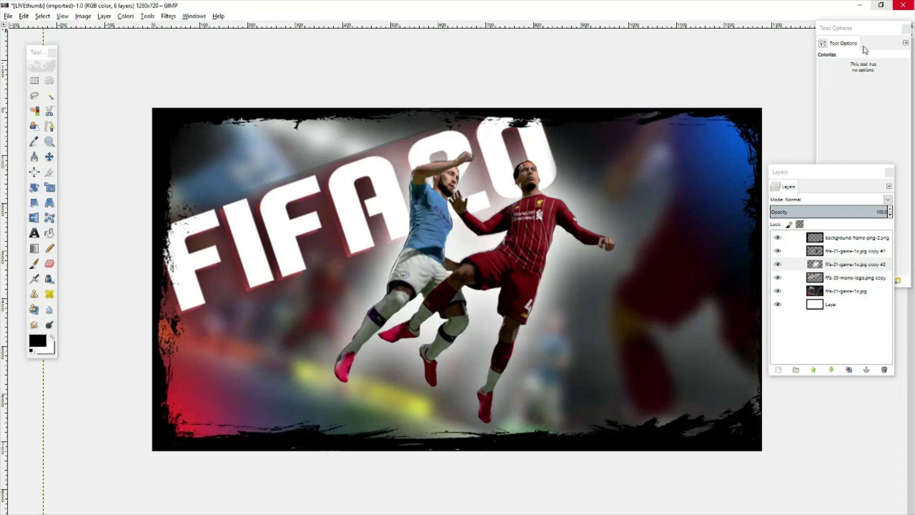
{"action": "left_click", "coordinate": [903, 6]}
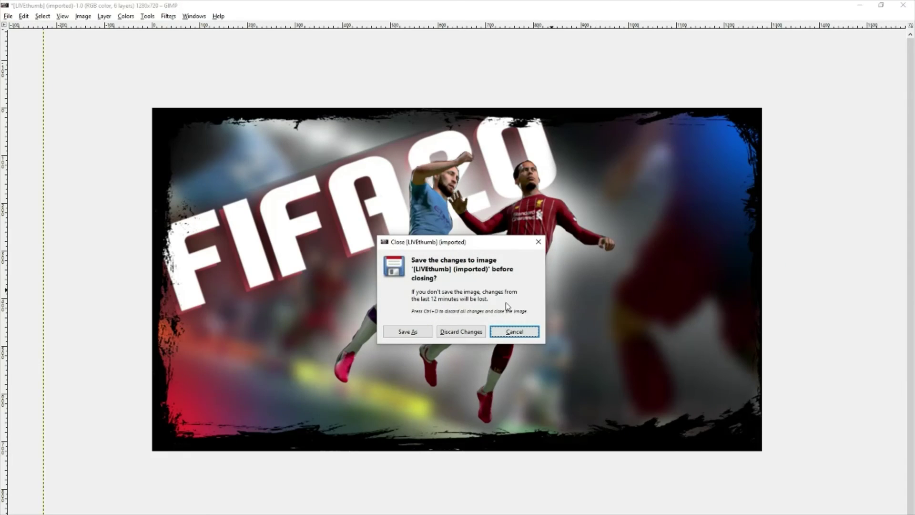
{"action": "left_click", "coordinate": [475, 332]}
{"action": "left_click", "coordinate": [613, 29]}
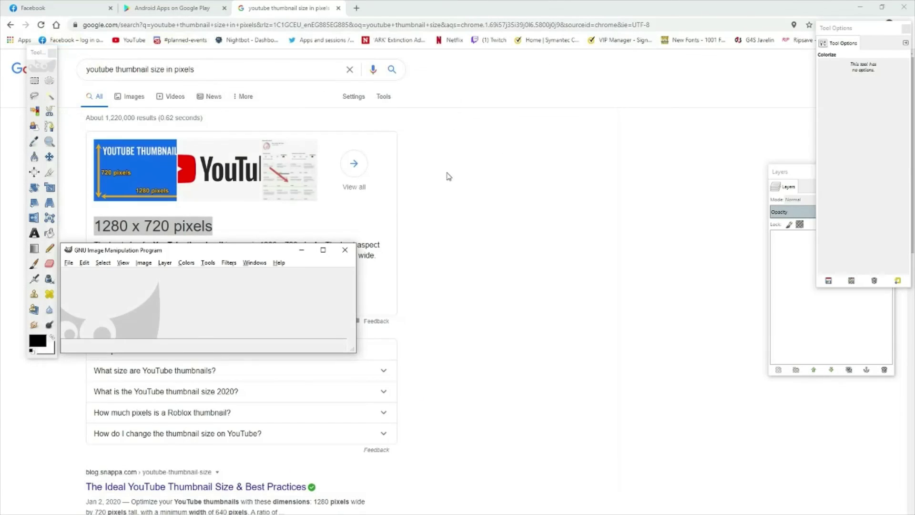
{"action": "left_click", "coordinate": [345, 250]}
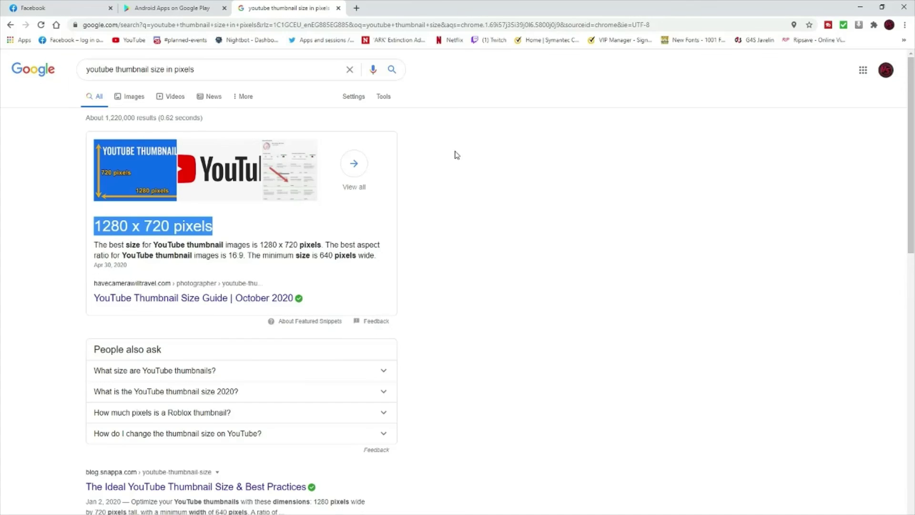
Step: Search Google for "gimp download" in a new browser tab and open the official gimp.org downloads page
{"action": "left_click", "coordinate": [357, 9]}
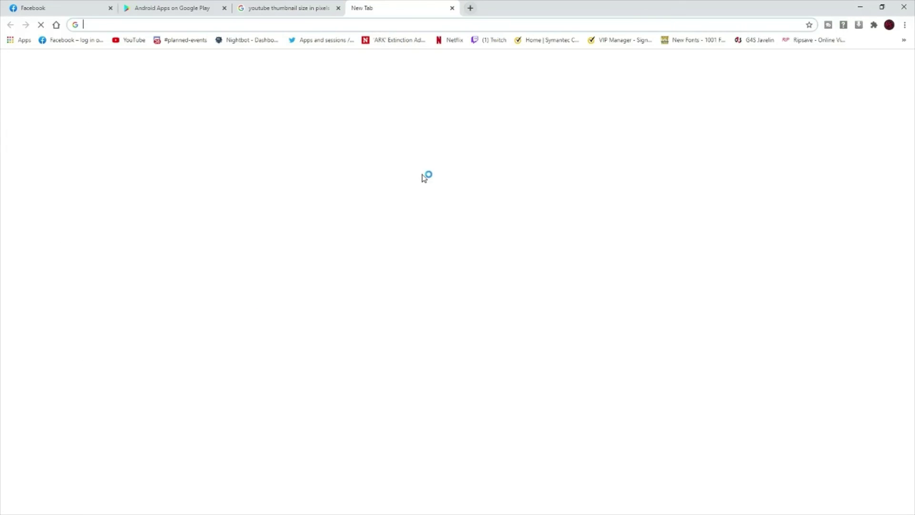
{"action": "left_click", "coordinate": [408, 193]}
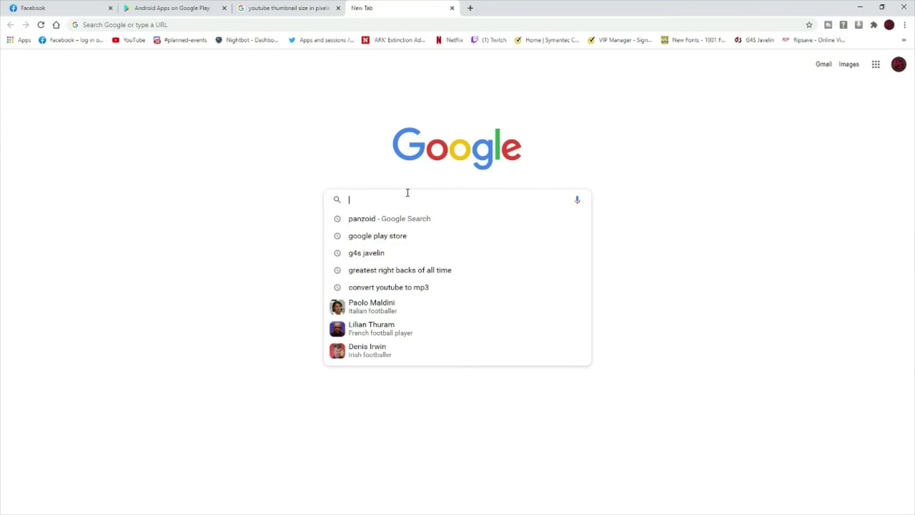
{"action": "type", "text": "GIMP "}
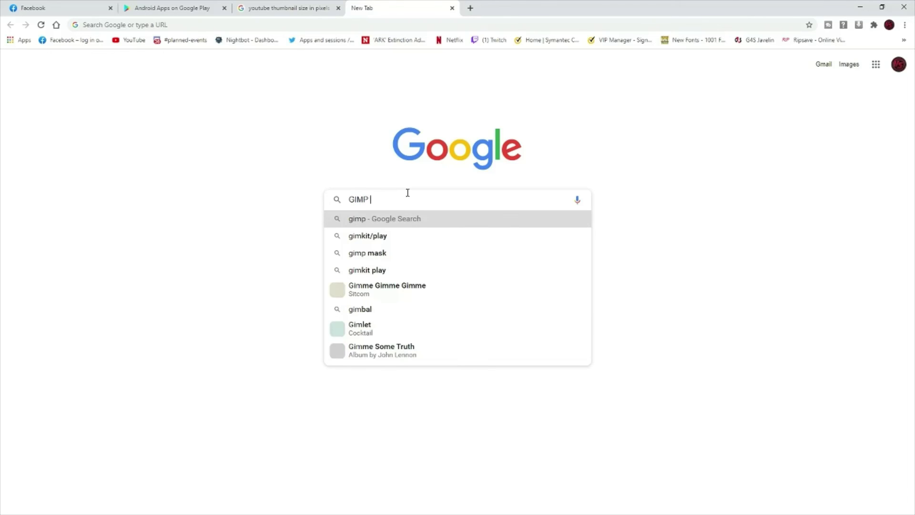
{"action": "type", "text": "DOWNLO"}
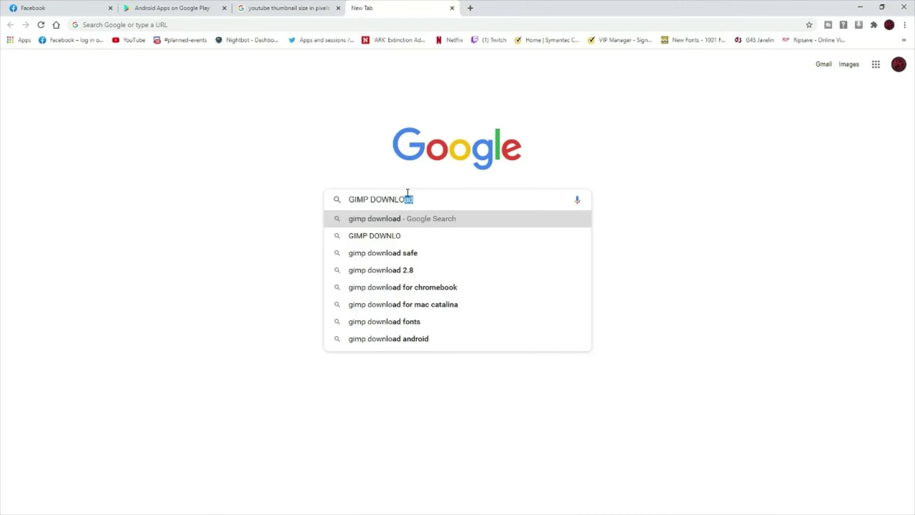
{"action": "key", "text": "Return"}
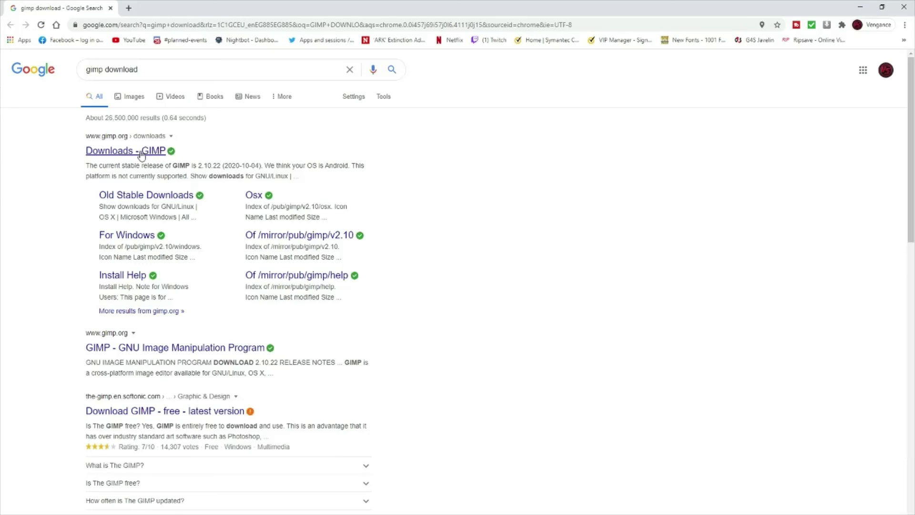
{"action": "left_click", "coordinate": [123, 153]}
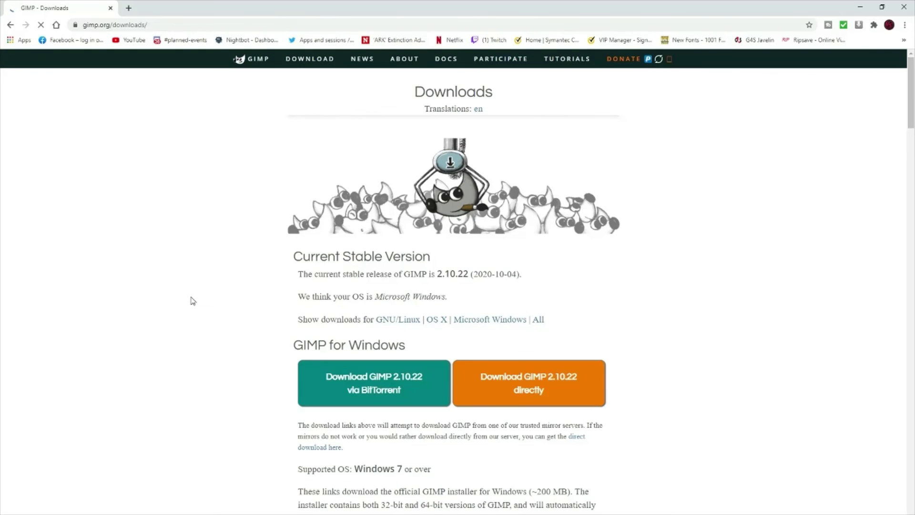
Step: Examine the GIMP downloads page for the Windows direct download, other operating systems, user manual languages and source releases
{"action": "scroll", "coordinate": [193, 300], "scroll_direction": "down", "scroll_amount": 3}
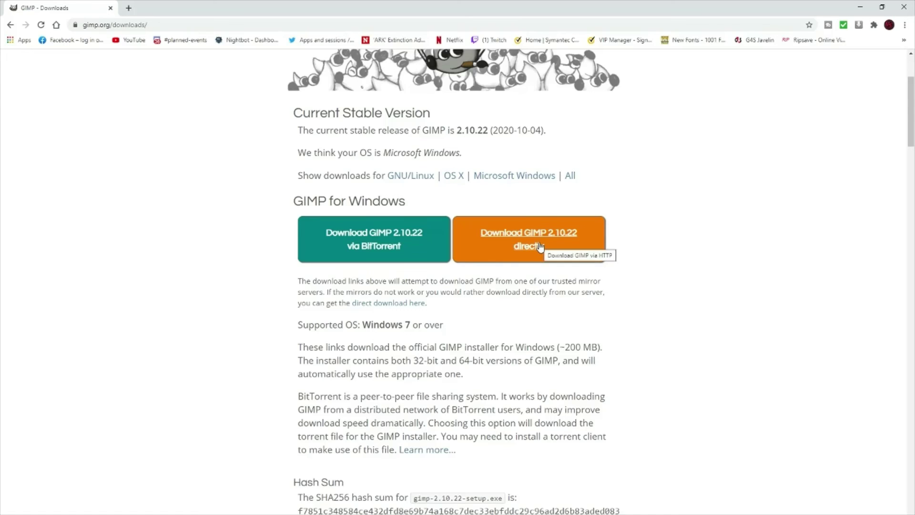
{"action": "scroll", "coordinate": [198, 302], "scroll_direction": "down", "scroll_amount": 3}
{"action": "scroll", "coordinate": [199, 301], "scroll_direction": "up", "scroll_amount": 3}
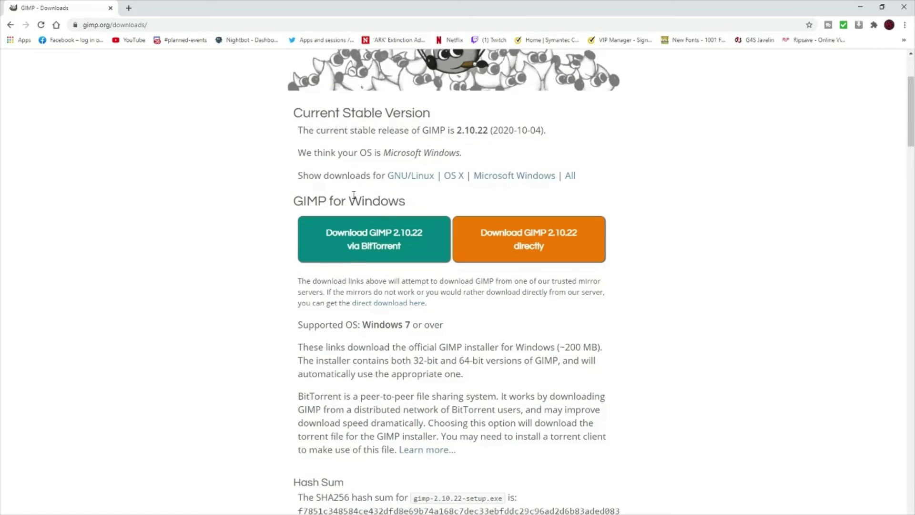
{"action": "left_click_drag", "start_coordinate": [339, 176], "coordinate": [605, 183]}
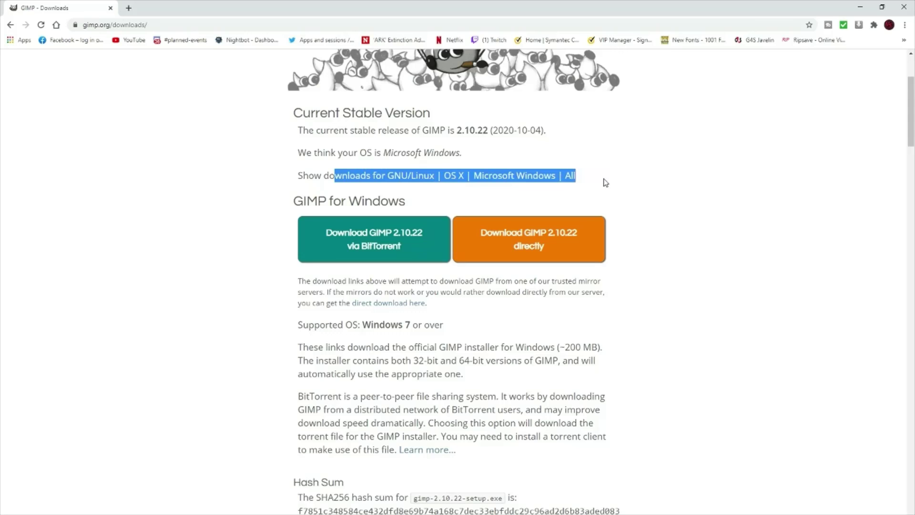
{"action": "left_click", "coordinate": [735, 203]}
{"action": "scroll", "coordinate": [731, 207], "scroll_direction": "down", "scroll_amount": 7}
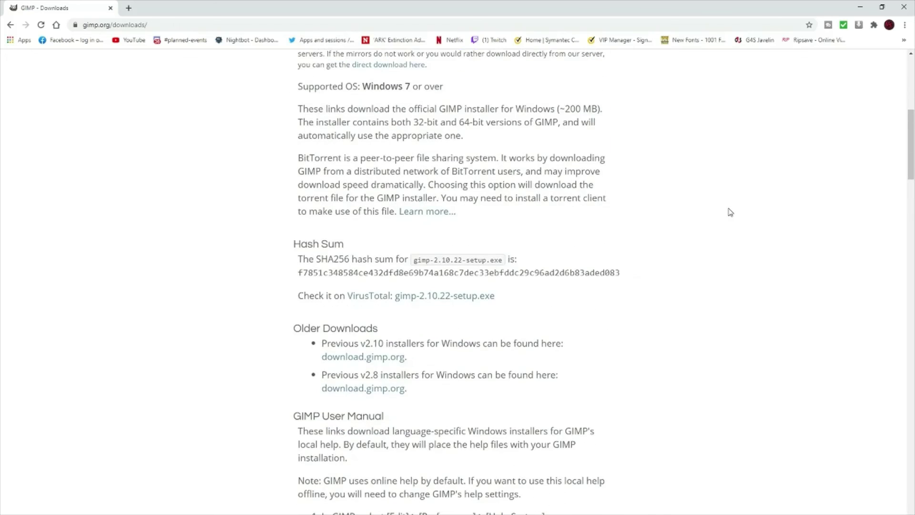
{"action": "scroll", "coordinate": [730, 212], "scroll_direction": "down", "scroll_amount": 15}
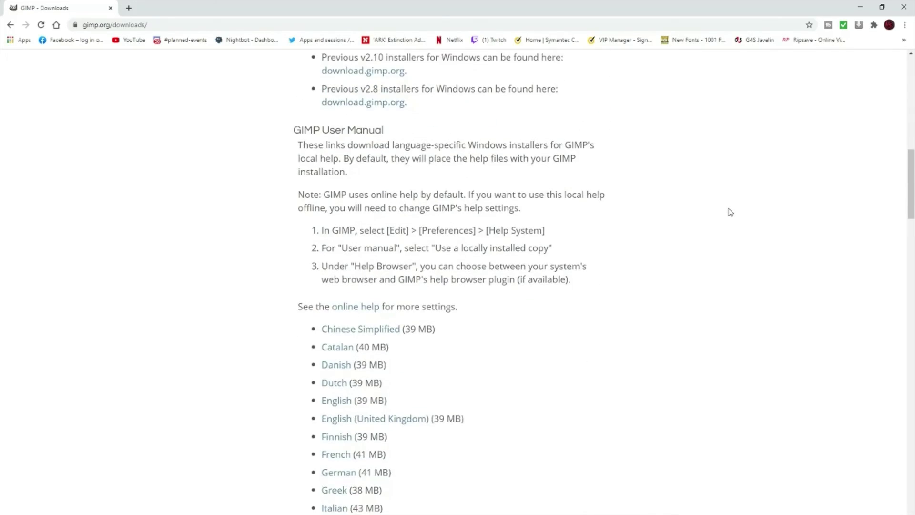
{"action": "scroll", "coordinate": [730, 212], "scroll_direction": "down", "scroll_amount": 6}
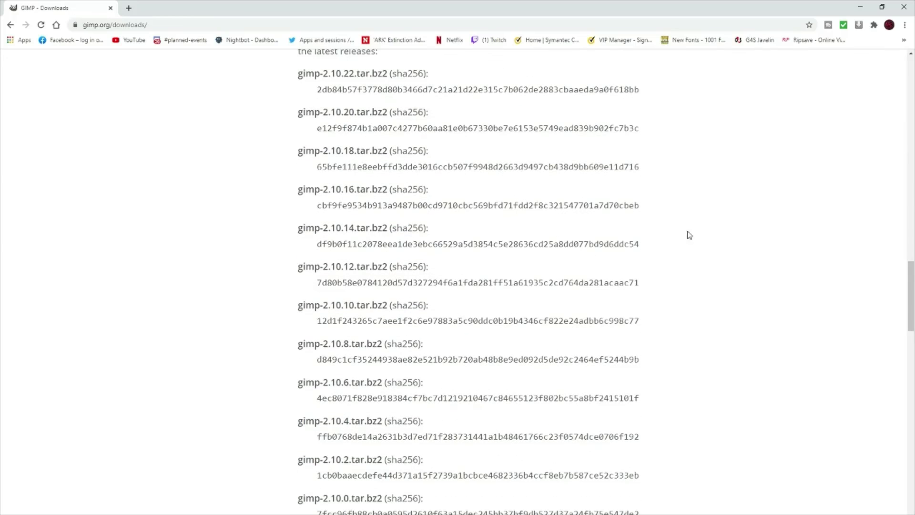
{"action": "scroll", "coordinate": [2, 112], "scroll_direction": "up", "scroll_amount": 20}
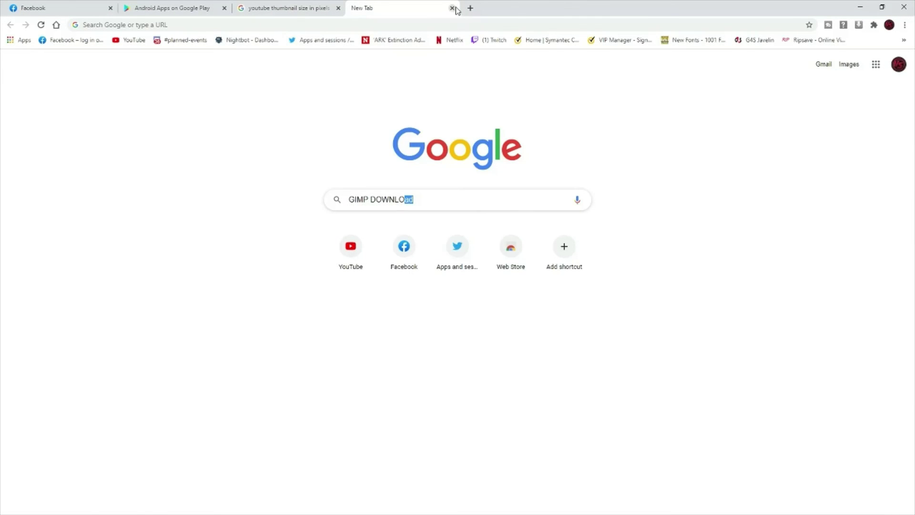
Step: Close the leftover GIMP search tab, then minimise the browser and switch to the OBS Studio window
{"action": "left_click", "coordinate": [452, 8]}
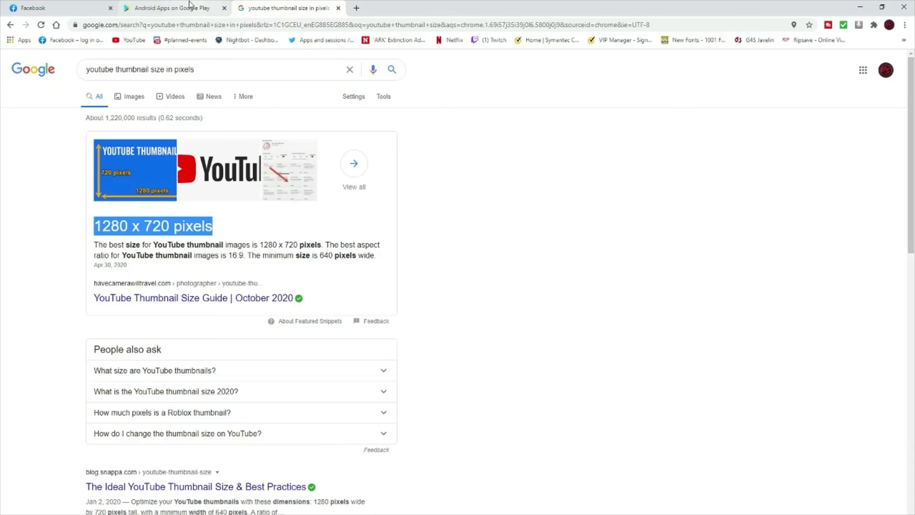
{"action": "left_click", "coordinate": [172, 8]}
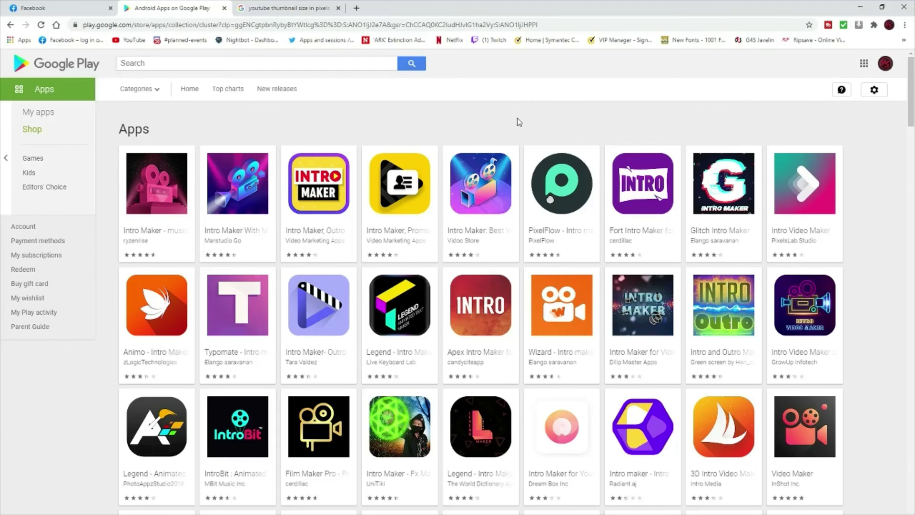
{"action": "left_click", "coordinate": [286, 8]}
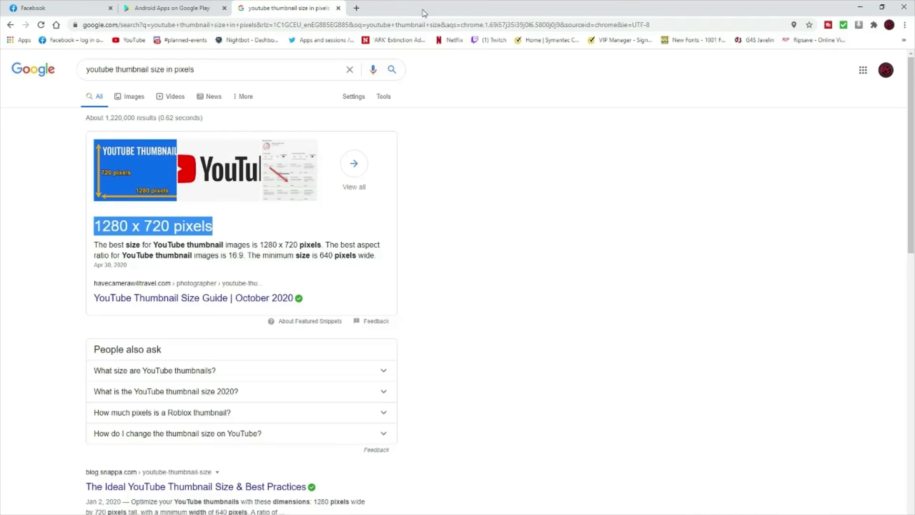
{"action": "left_click", "coordinate": [860, 7]}
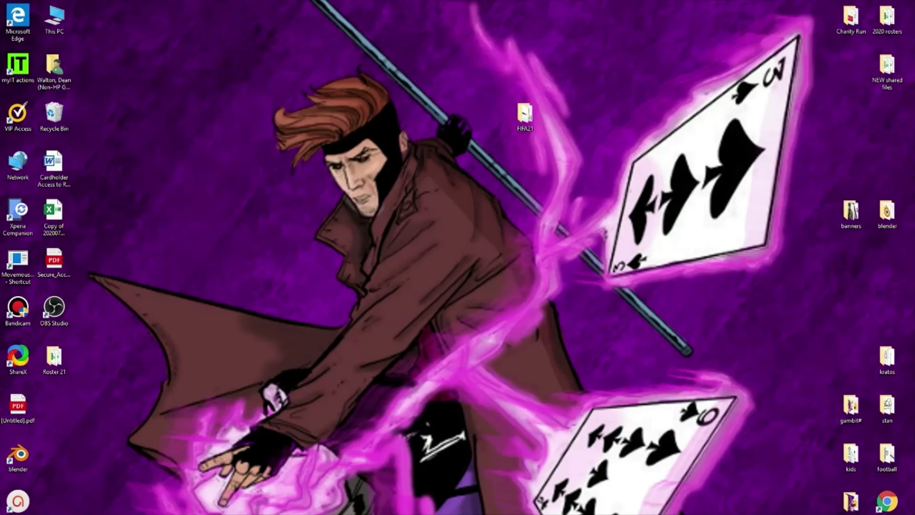
{"action": "left_click", "coordinate": [516, 514]}
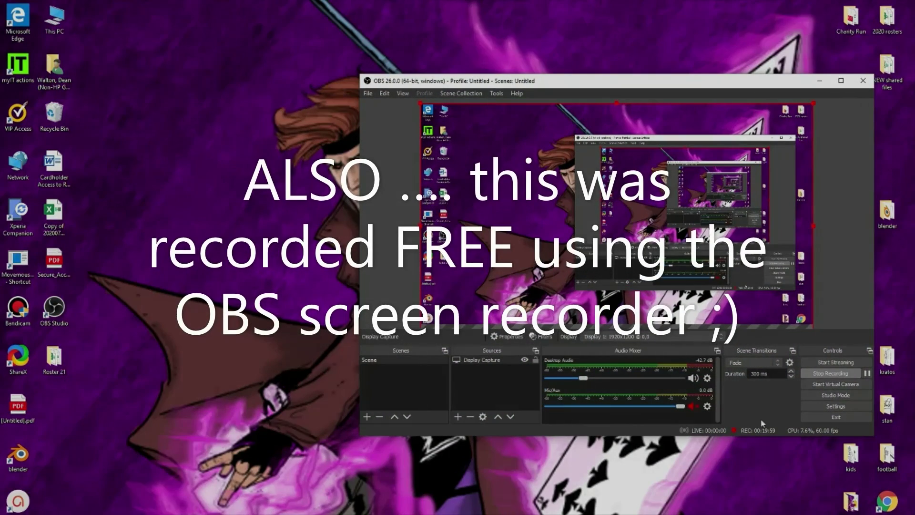